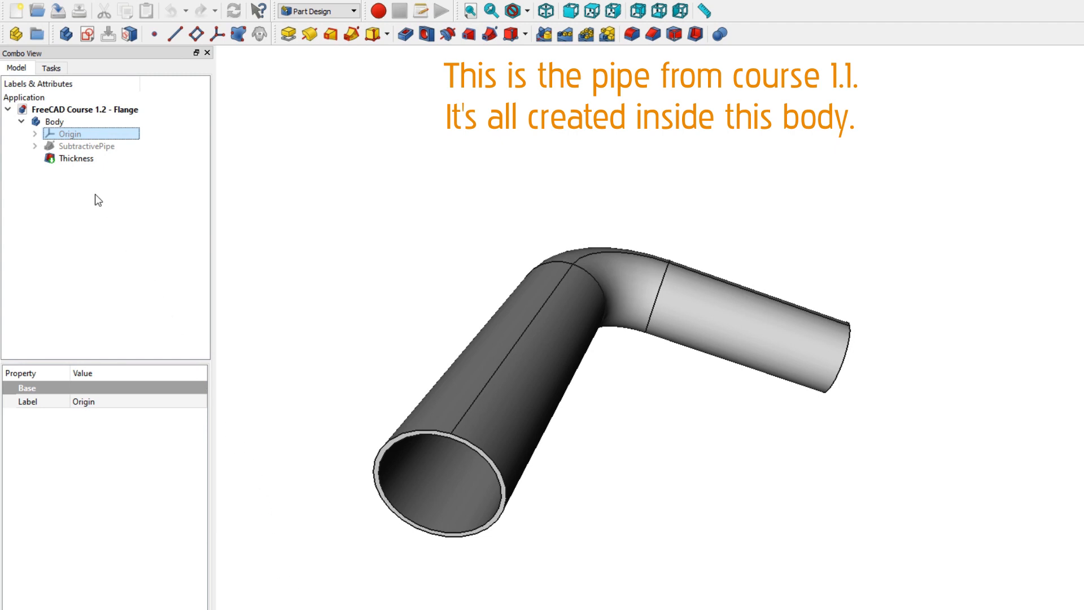
Step: Rename the existing pipe body as Pipe and collapse it in the model tree
{"action": "left_click", "coordinate": [77, 159]}
{"action": "left_click", "coordinate": [67, 136]}
{"action": "left_click", "coordinate": [58, 125]}
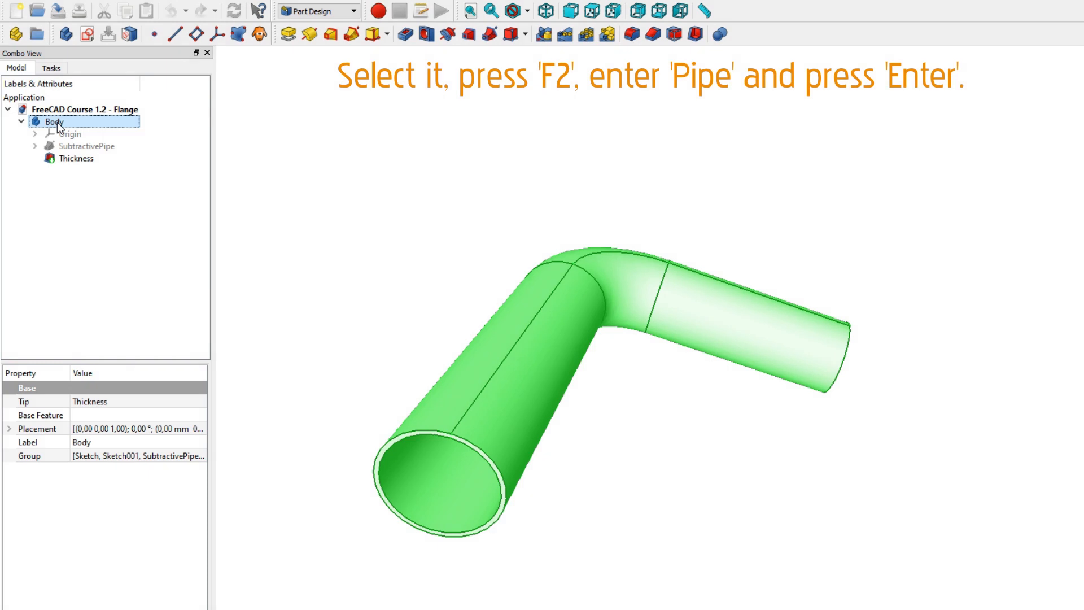
{"action": "key", "text": "F2"}
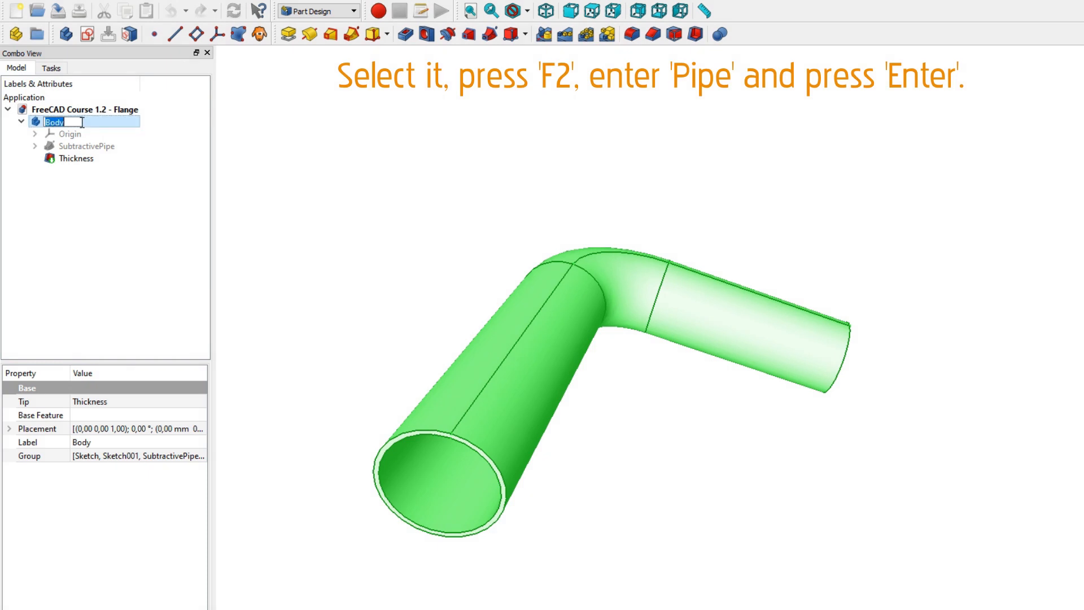
{"action": "type", "text": "Pipe"}
{"action": "key", "text": "Return"}
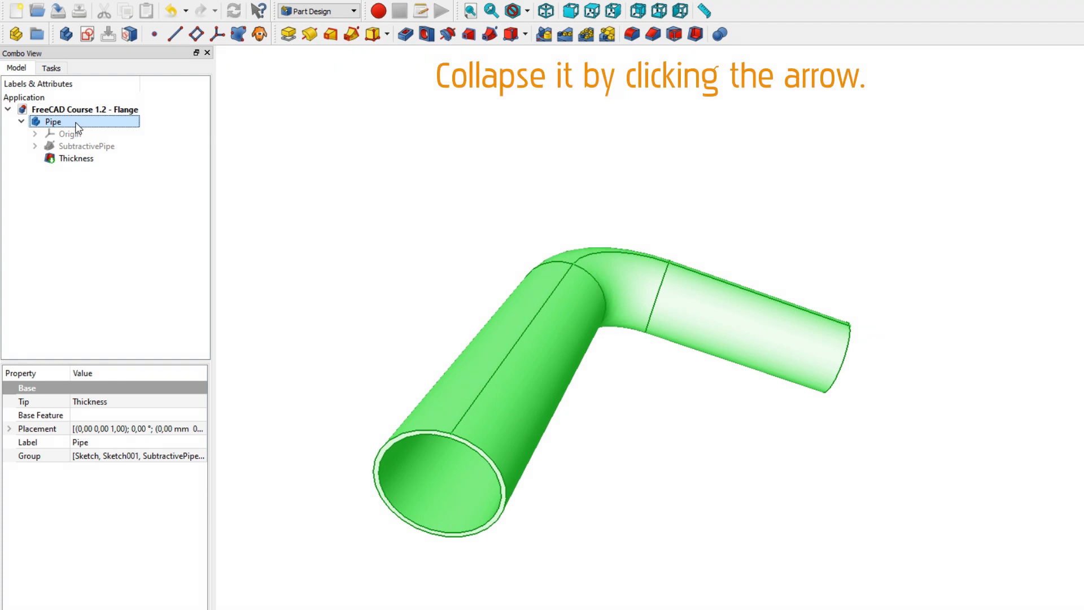
{"action": "left_click", "coordinate": [22, 122]}
{"action": "left_click", "coordinate": [36, 138]}
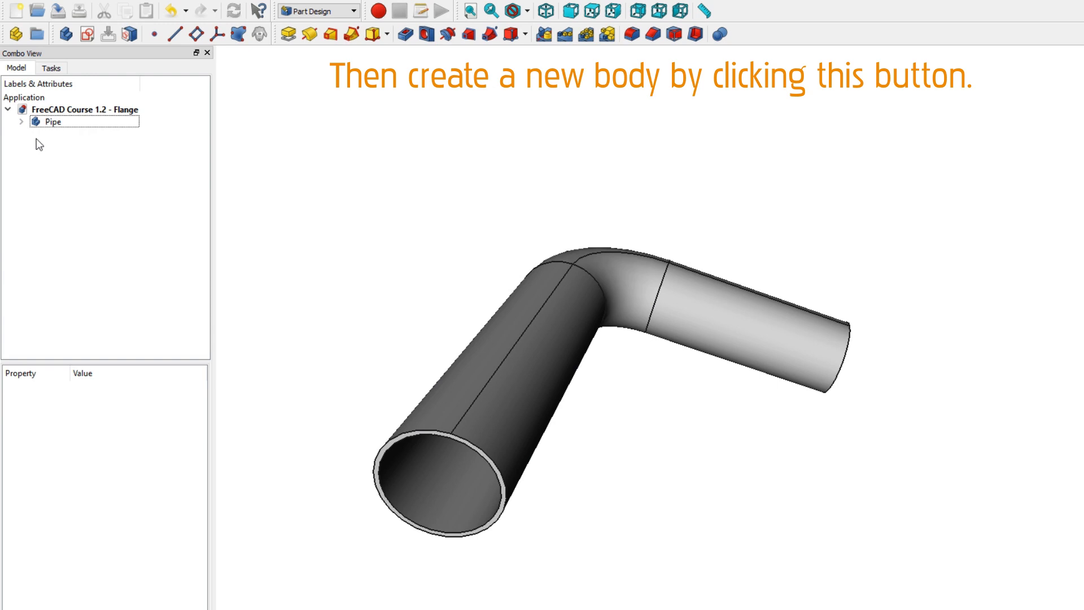
Step: Create a new body and name it Flange
{"action": "left_click", "coordinate": [65, 35]}
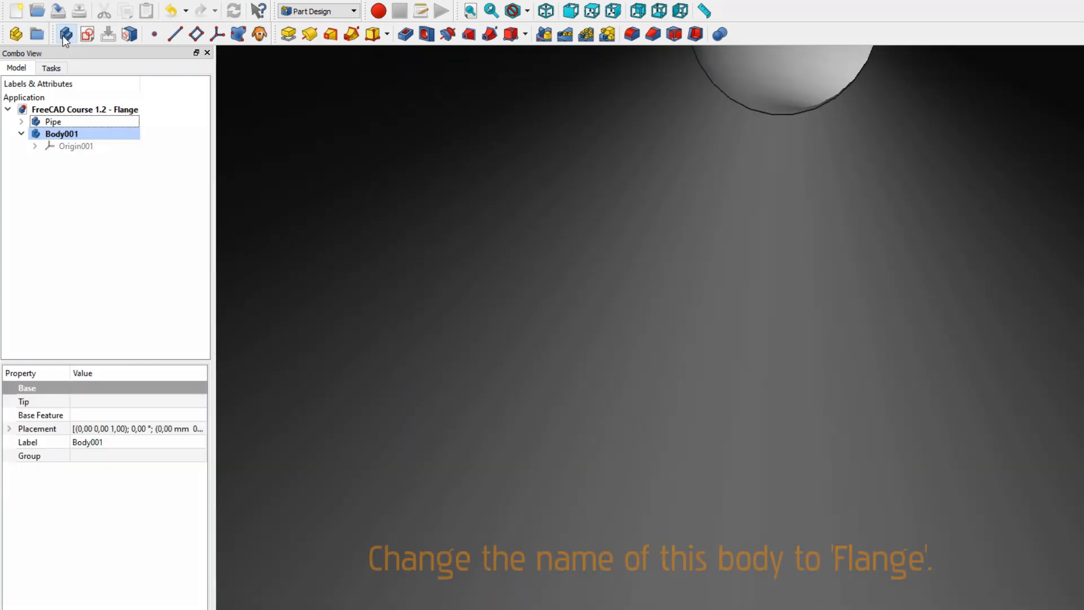
{"action": "scroll", "coordinate": [497, 311], "scroll_direction": "down", "scroll_amount": 8}
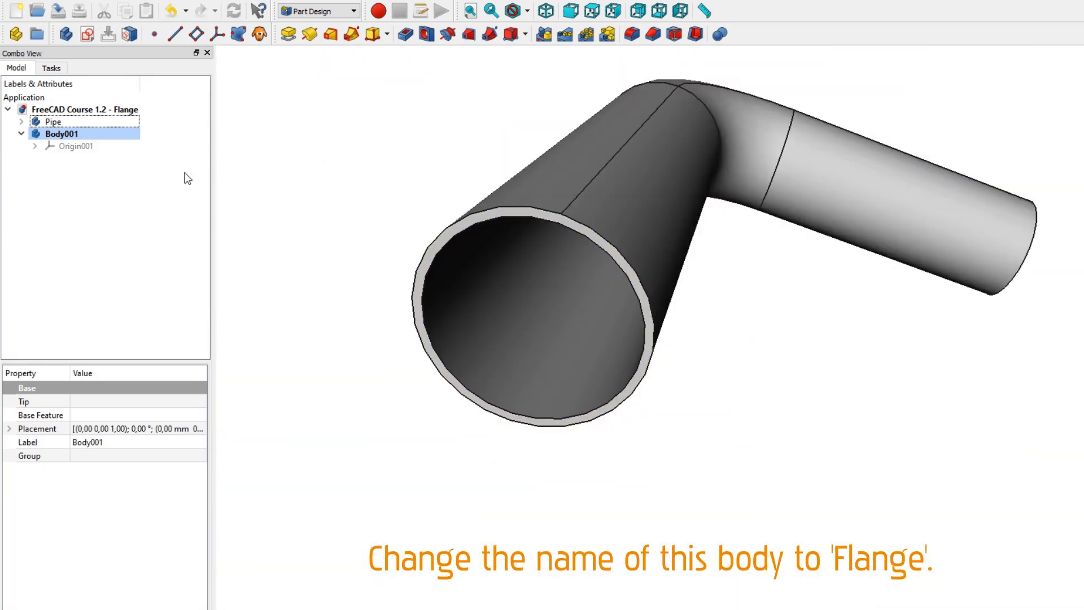
{"action": "left_click", "coordinate": [72, 134]}
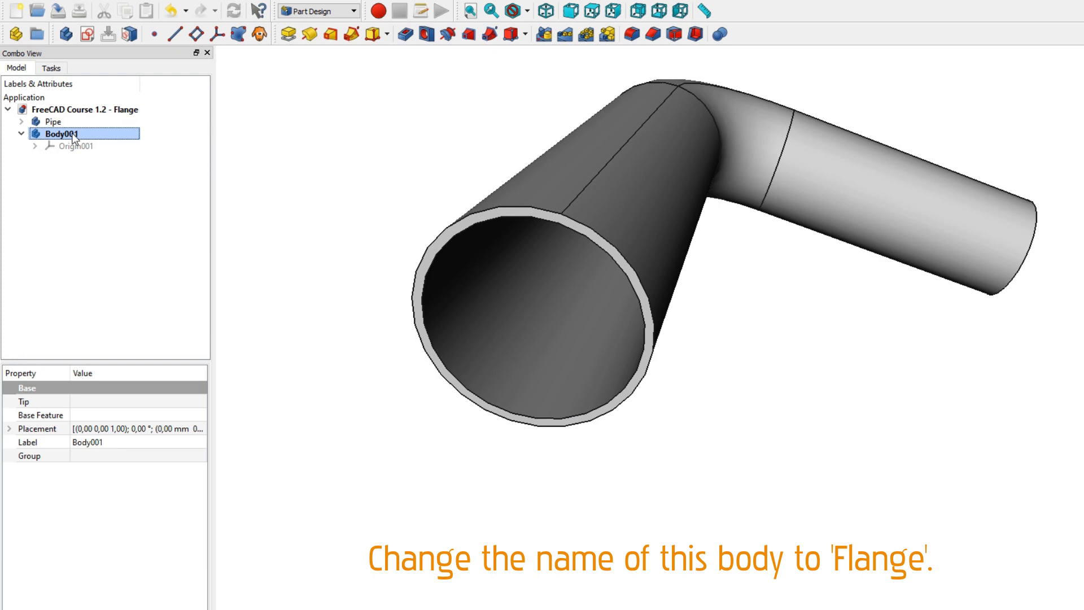
{"action": "left_click", "coordinate": [117, 134]}
{"action": "type", "text": "Flange"}
{"action": "key", "text": "Return"}
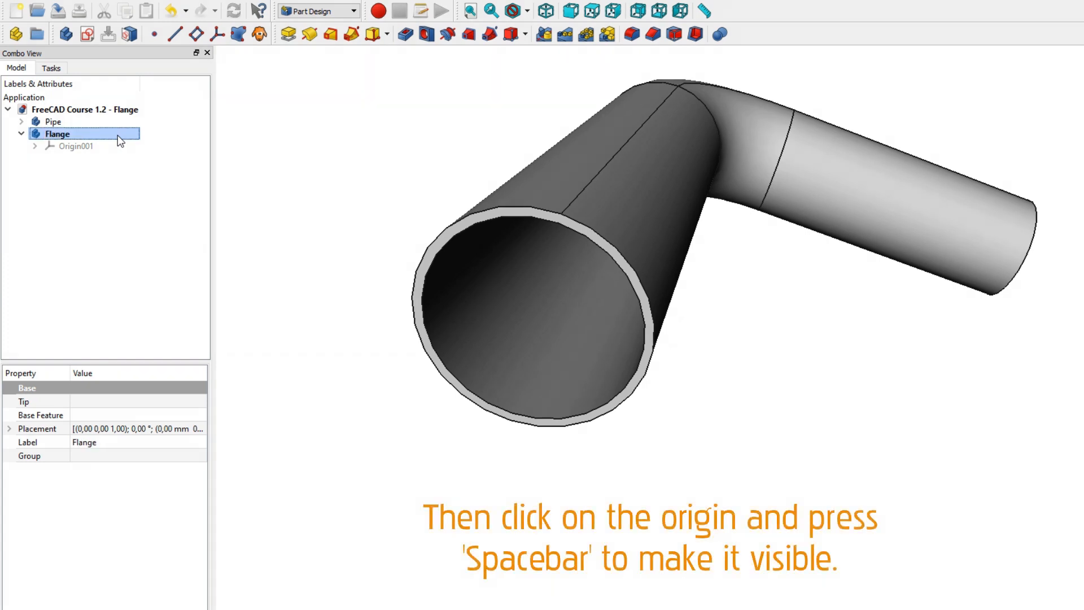
Step: Show the Flange body's origin planes and create a sketch on its XY plane at the pipe's end
{"action": "left_click", "coordinate": [78, 146]}
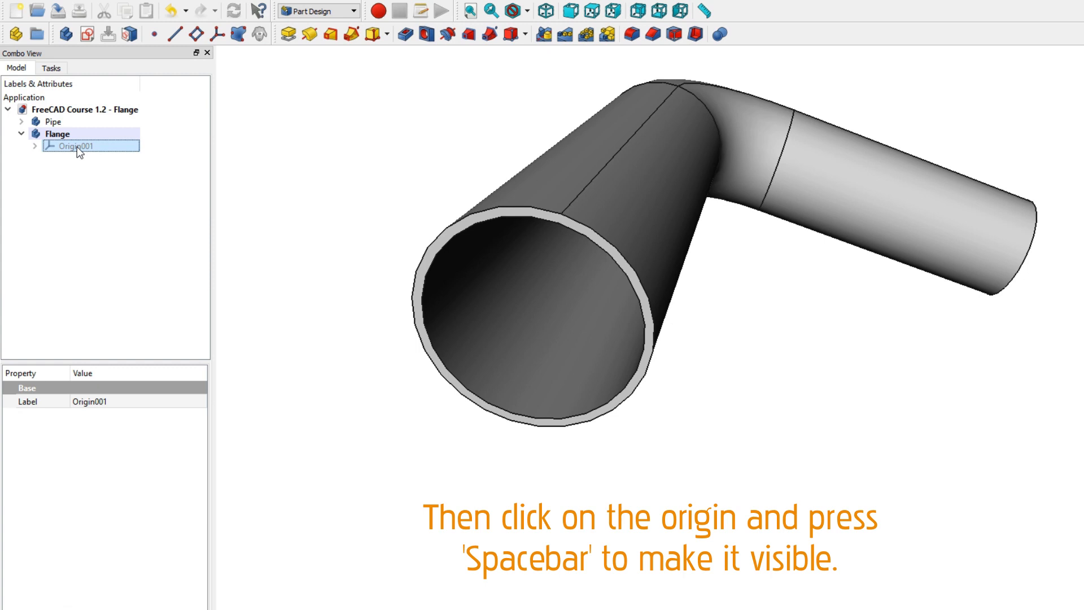
{"action": "key", "text": "space"}
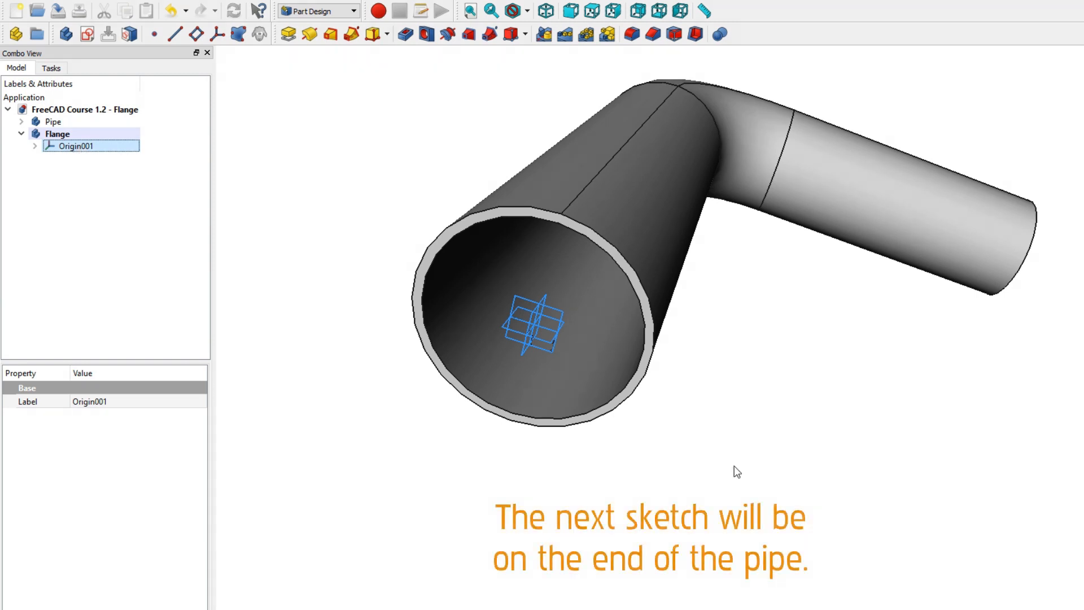
{"action": "middle_click_drag", "start_coordinate": [881, 335], "coordinate": [605, 339]}
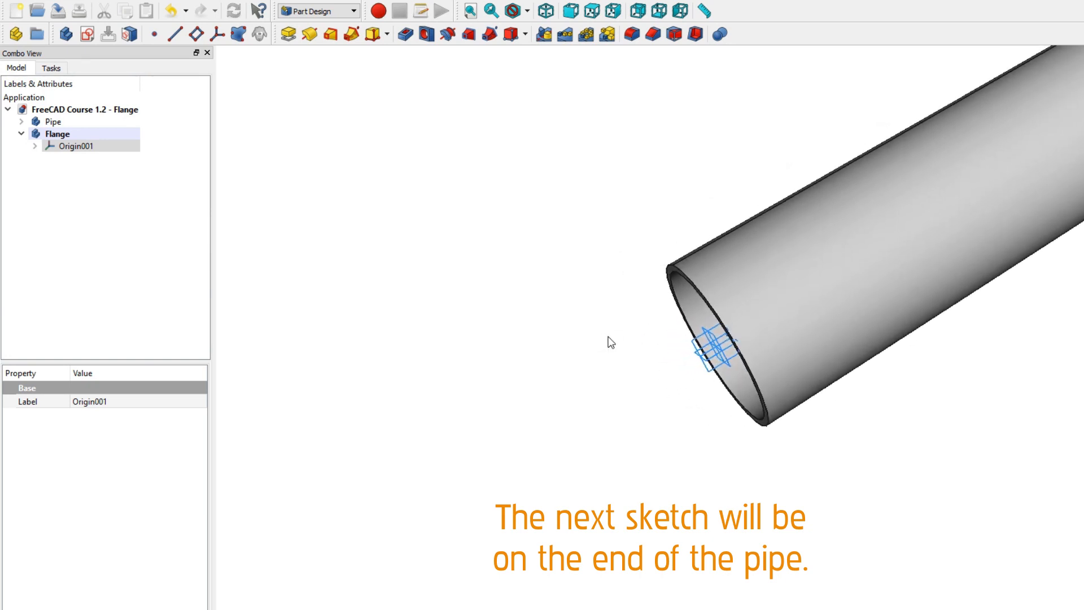
{"action": "scroll", "coordinate": [685, 346], "scroll_direction": "up", "scroll_amount": 3}
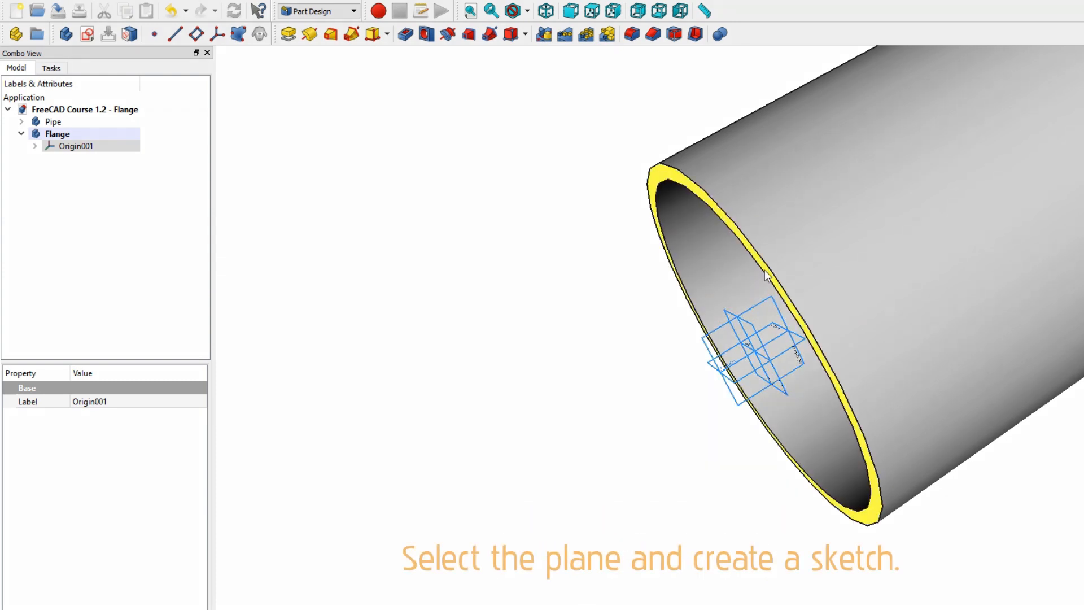
{"action": "left_click", "coordinate": [750, 323]}
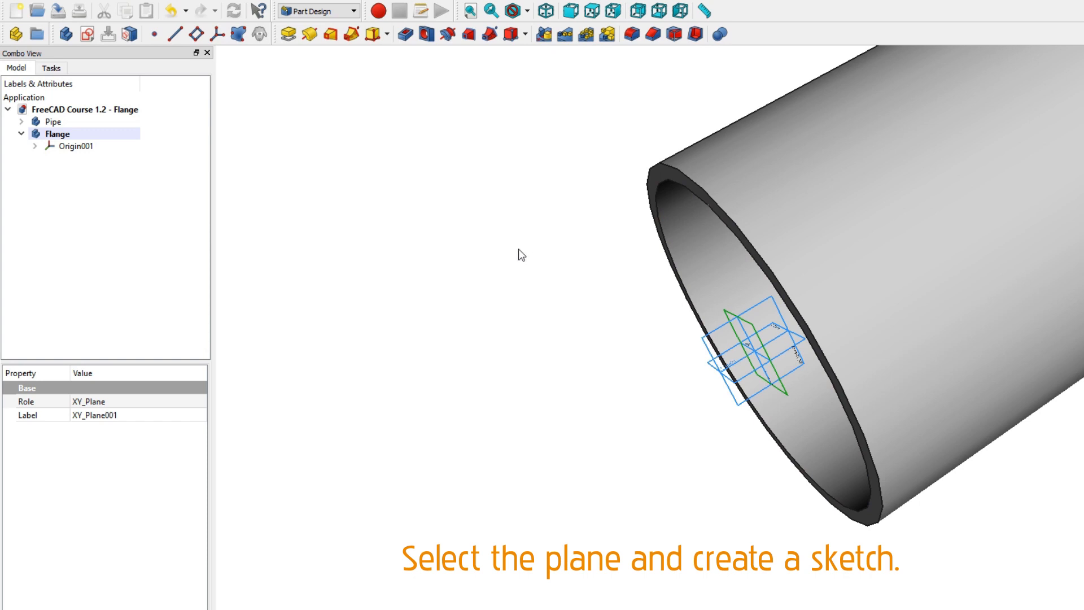
{"action": "left_click", "coordinate": [85, 35]}
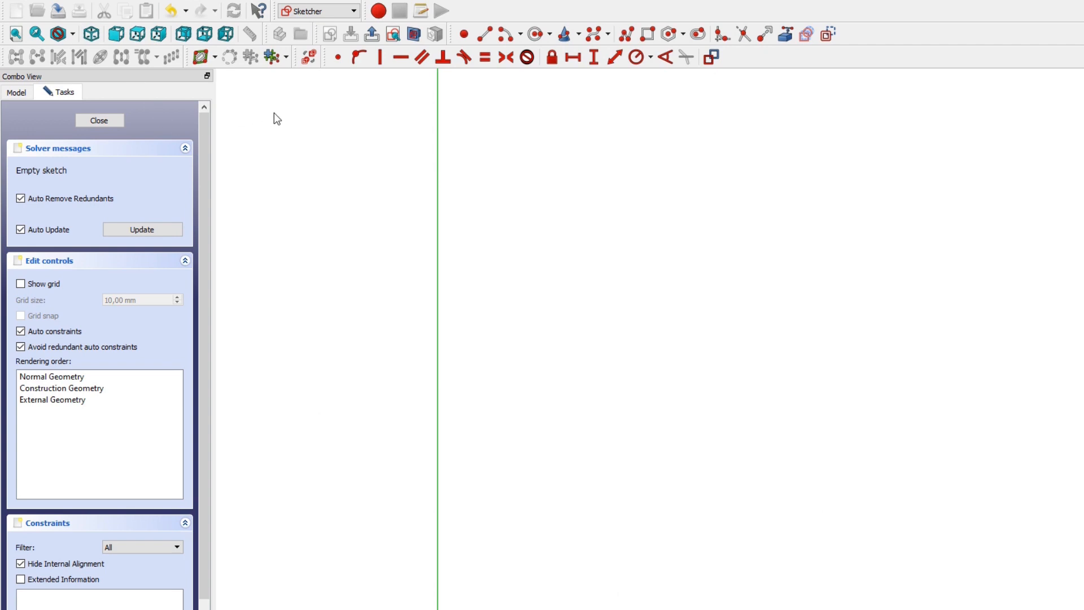
Step: Switch the view to Orthographic and enable the section view to look through the pipe at the sketch plane
{"action": "scroll", "coordinate": [299, 153], "scroll_direction": "down", "scroll_amount": 4}
{"action": "scroll", "coordinate": [435, 272], "scroll_direction": "down", "scroll_amount": 1}
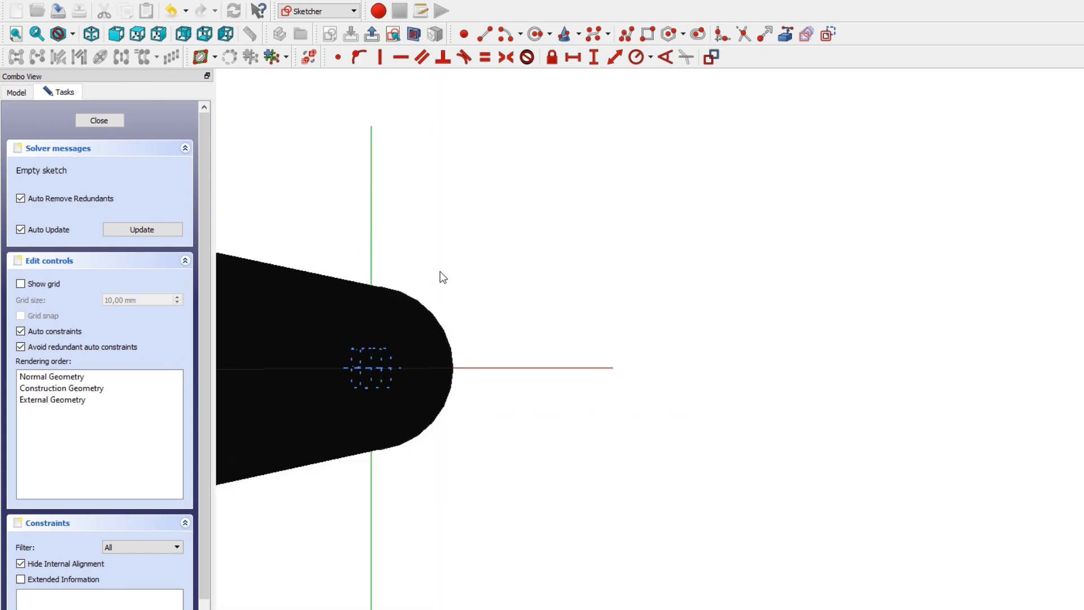
{"action": "scroll", "coordinate": [443, 275], "scroll_direction": "down", "scroll_amount": 5}
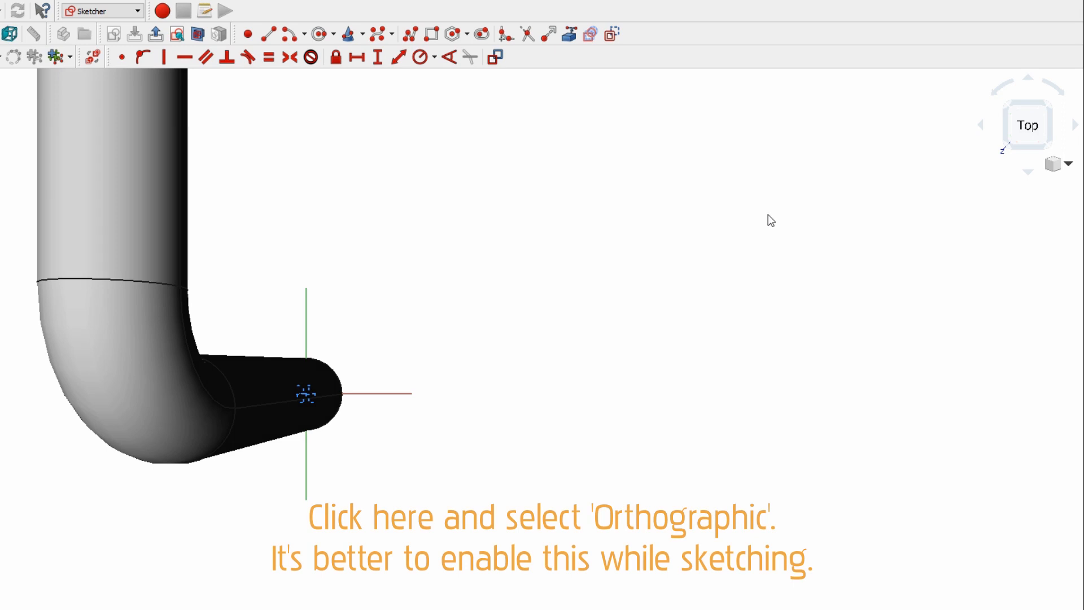
{"action": "left_click", "coordinate": [1067, 169]}
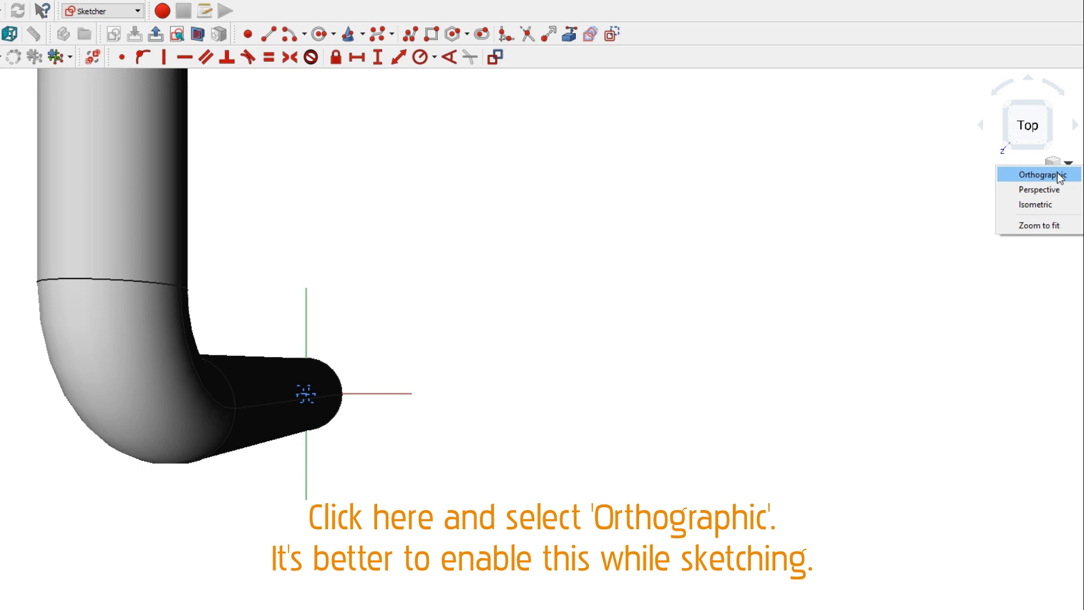
{"action": "left_click", "coordinate": [1043, 175]}
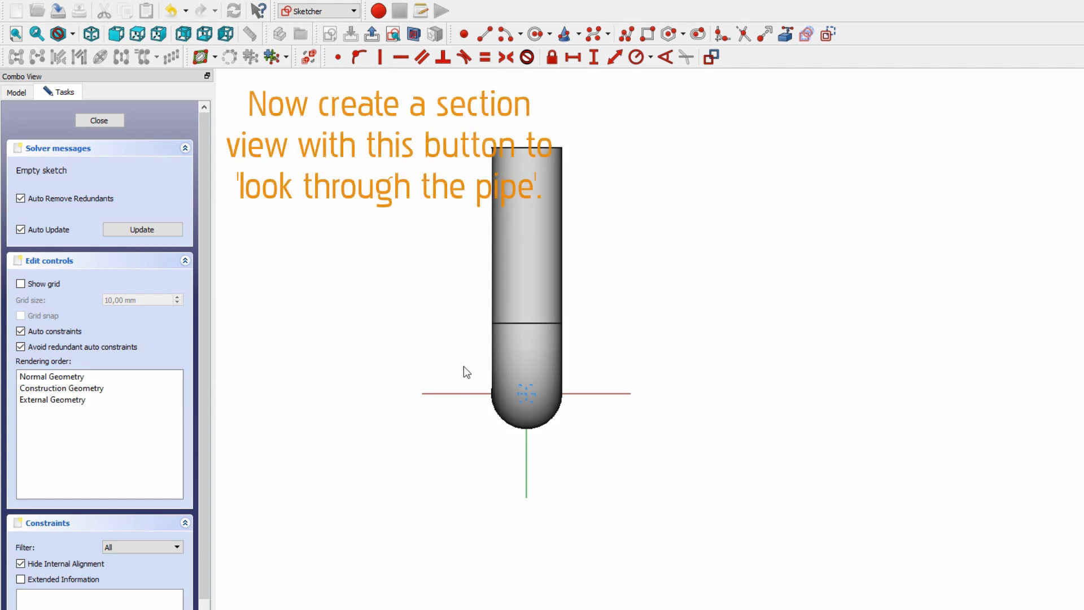
{"action": "scroll", "coordinate": [432, 369], "scroll_direction": "up", "scroll_amount": 4}
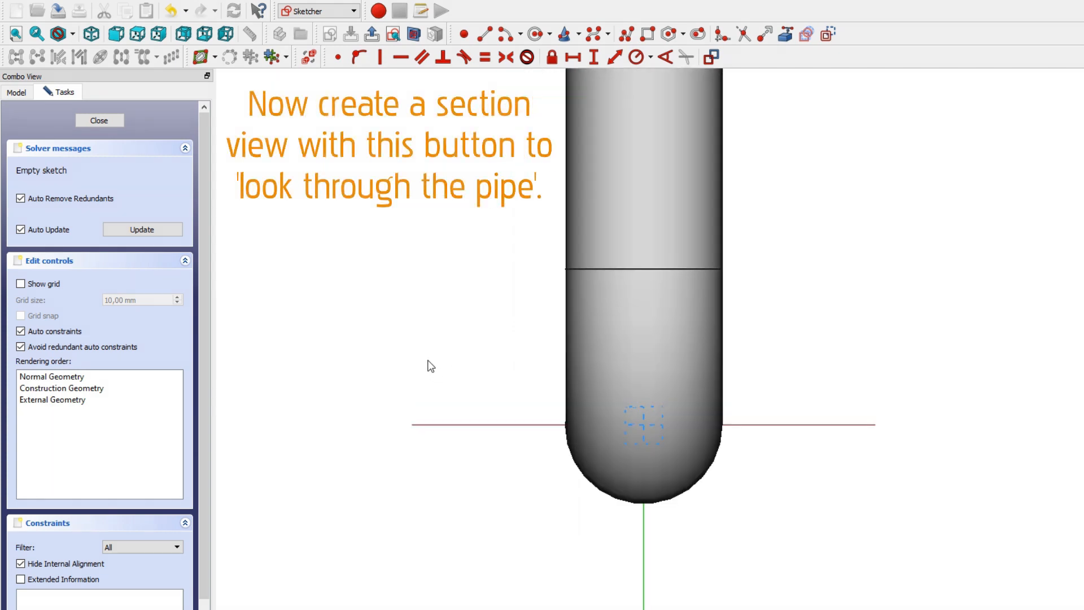
{"action": "left_click", "coordinate": [414, 34]}
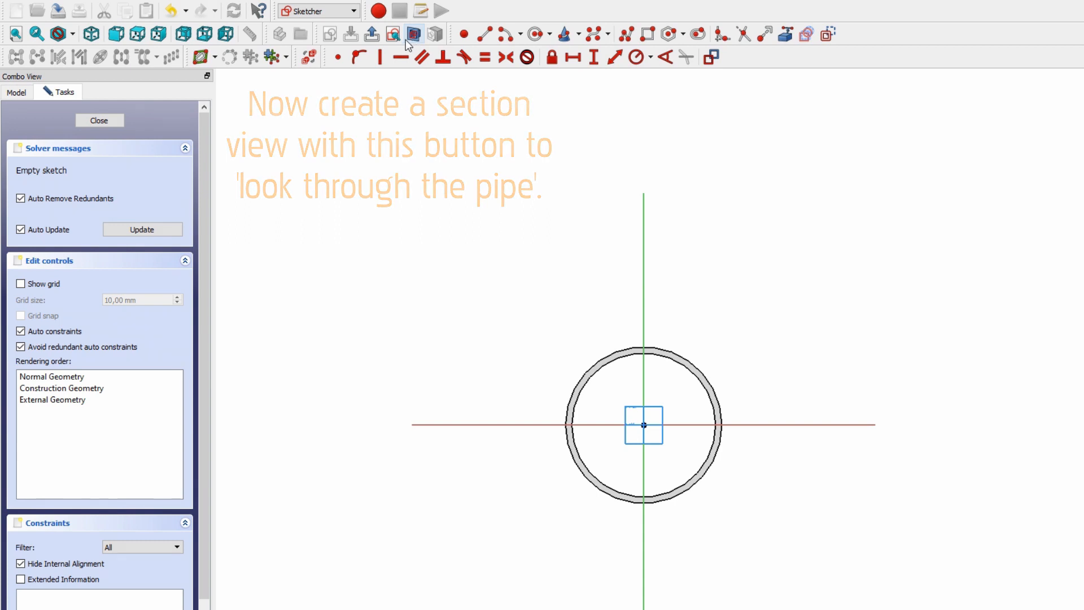
Step: Hide the Flange body's origin planes while staying in the sketch
{"action": "left_click", "coordinate": [22, 93]}
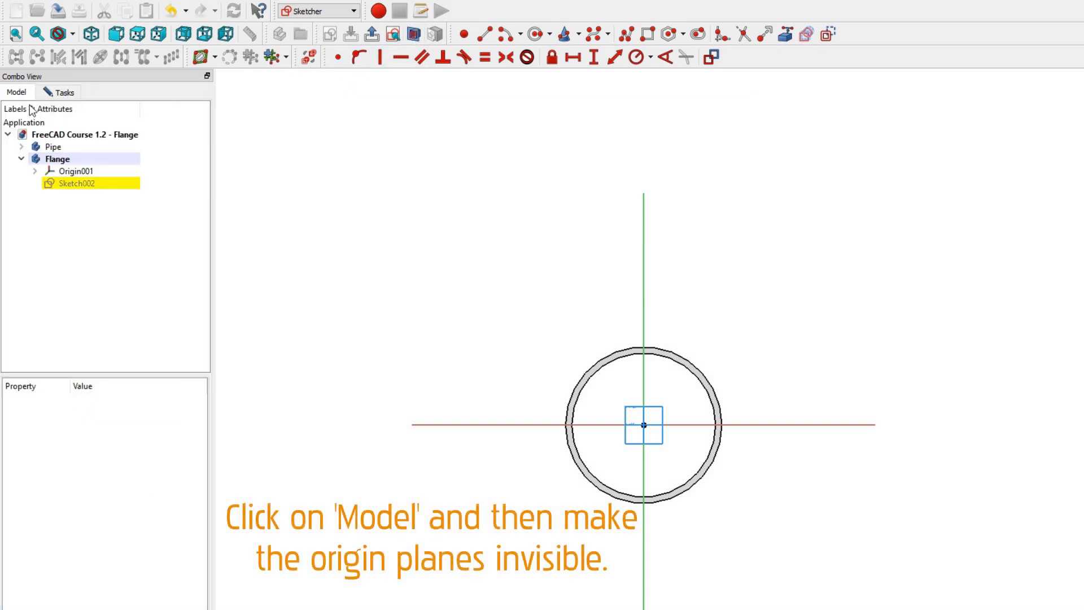
{"action": "left_click", "coordinate": [107, 171]}
{"action": "key", "text": "space"}
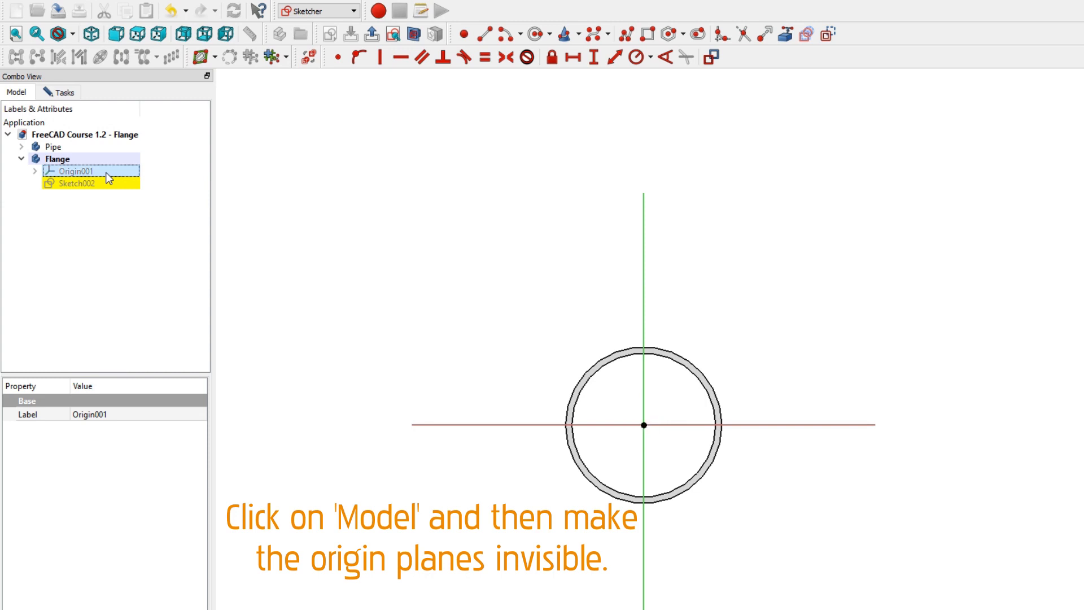
{"action": "left_click", "coordinate": [127, 199]}
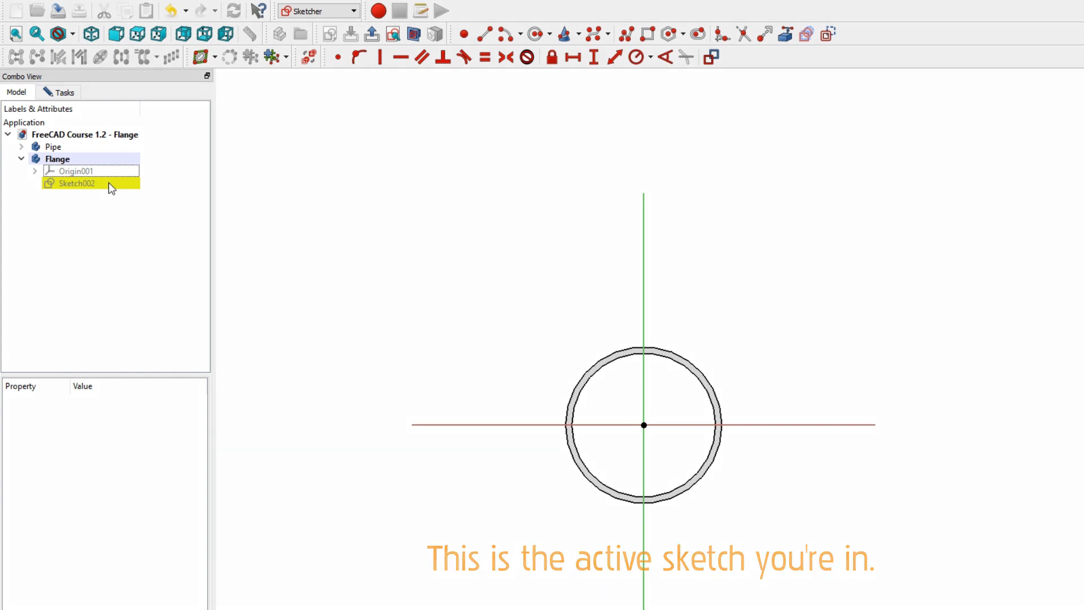
Step: Draw a center-and-rim-point circle centred on the sketch origin with a radius of about 125.5 mm
{"action": "left_click", "coordinate": [550, 34]}
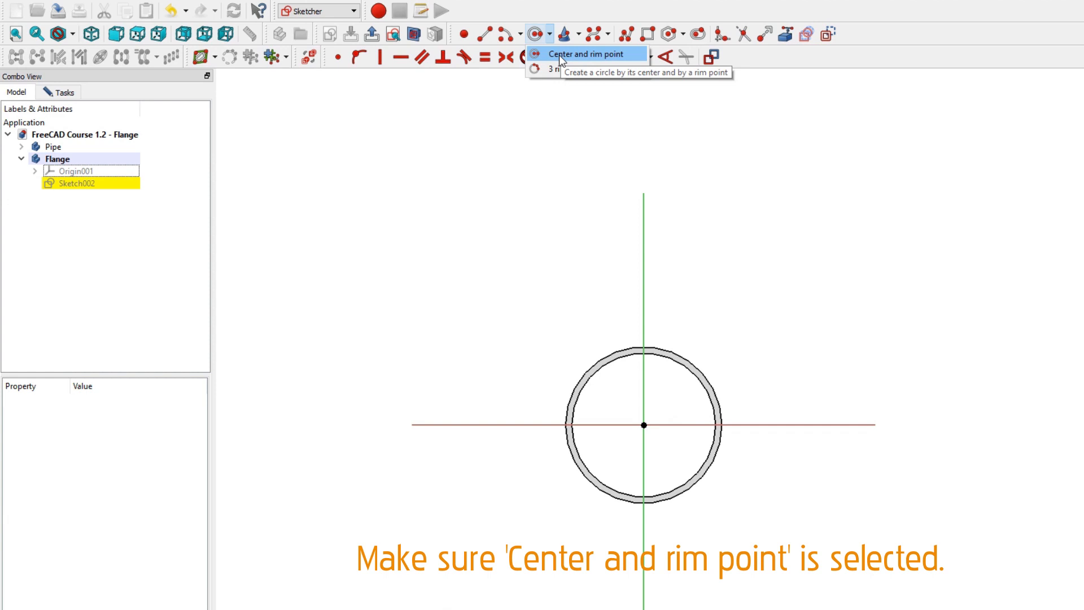
{"action": "left_click", "coordinate": [559, 54]}
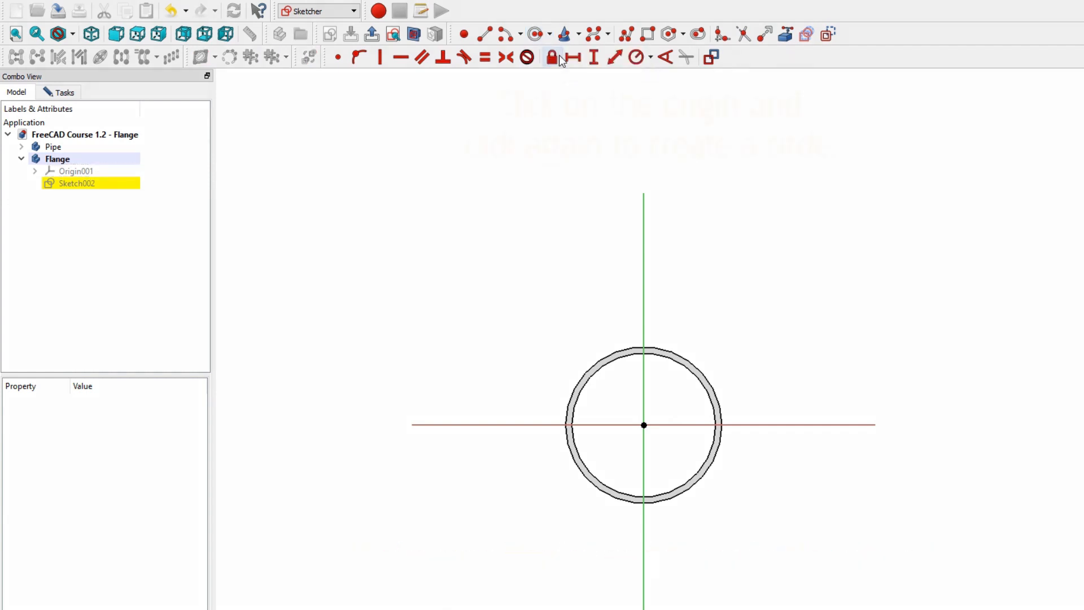
{"action": "left_click", "coordinate": [644, 424]}
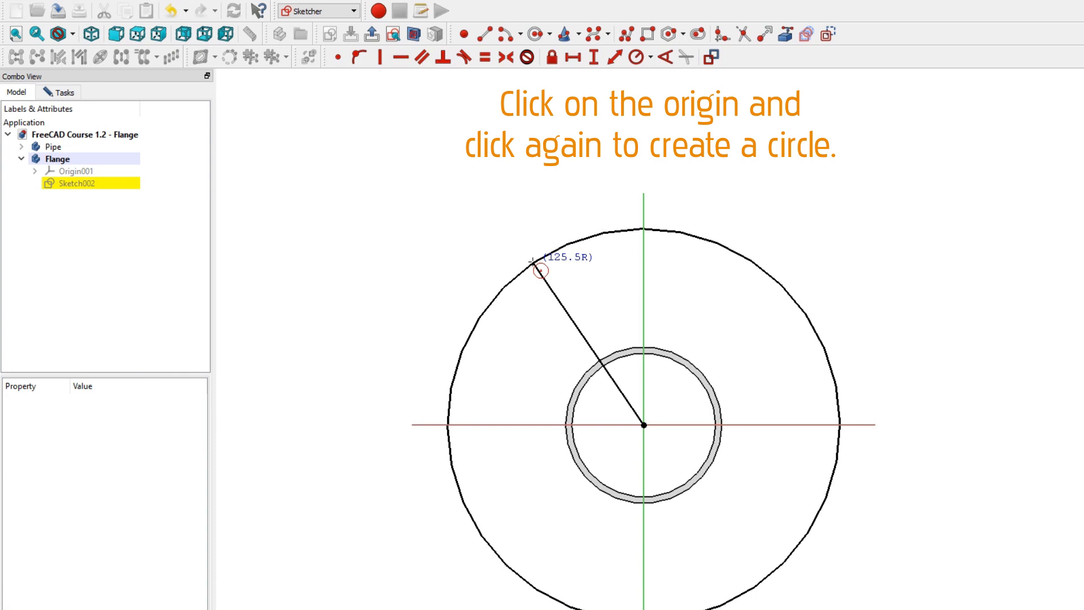
{"action": "left_click", "coordinate": [532, 262]}
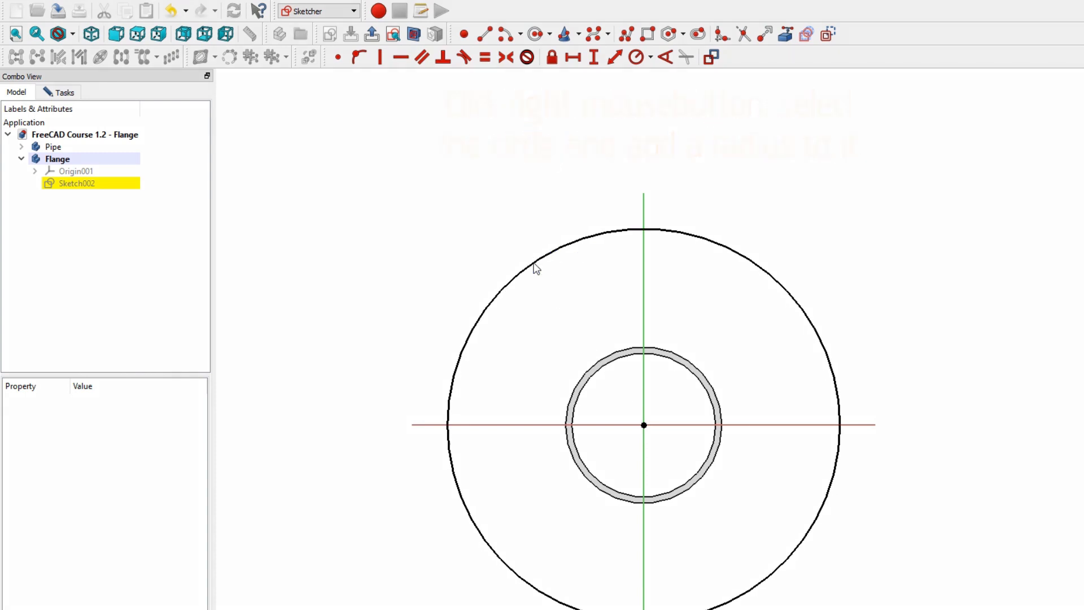
{"action": "right_click", "coordinate": [543, 274]}
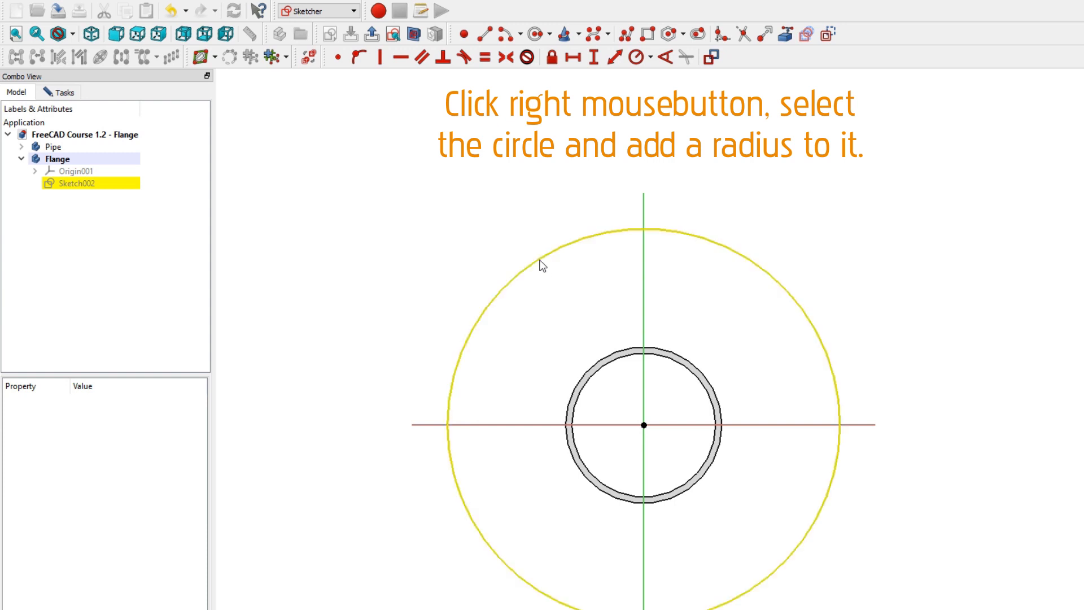
Step: Constrain the circle's radius to 125 mm
{"action": "left_click", "coordinate": [540, 261]}
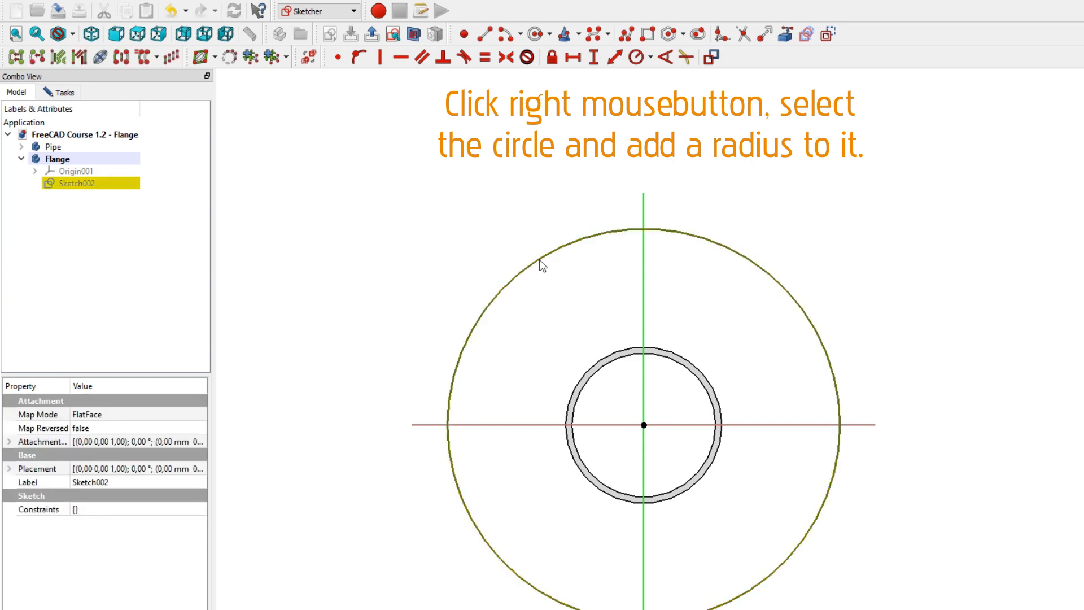
{"action": "left_click", "coordinate": [634, 58]}
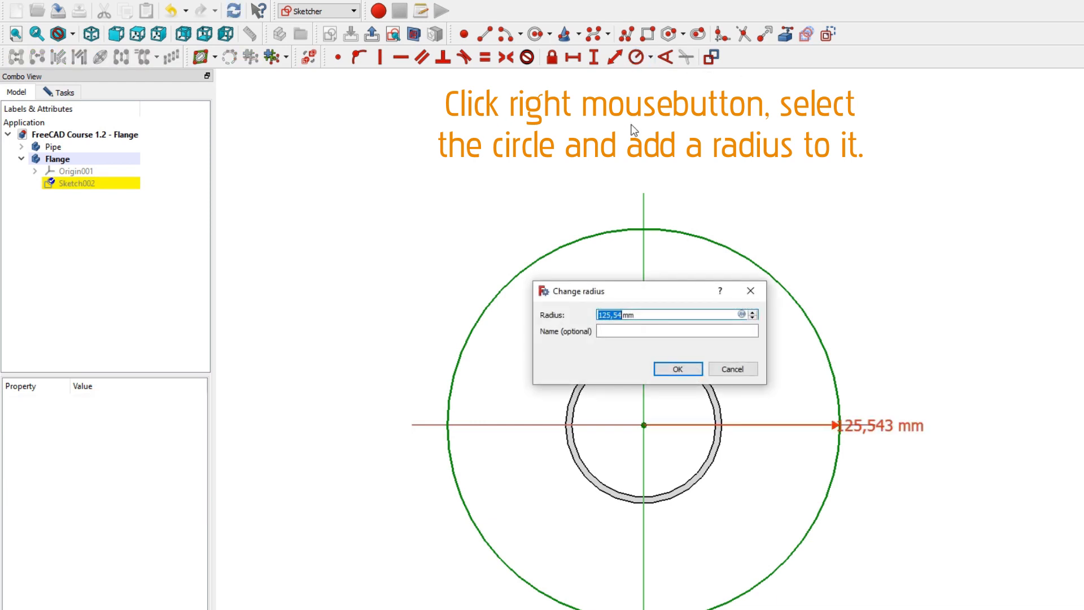
{"action": "type", "text": "125"}
{"action": "left_click", "coordinate": [662, 371]}
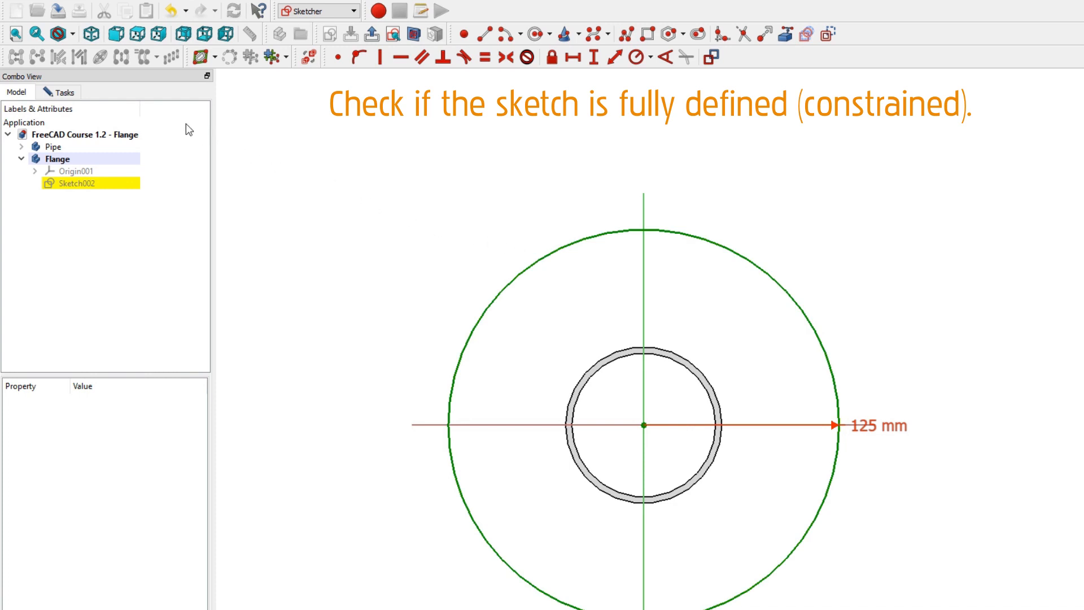
Step: Check whether the flange sketch is fully constrained and leave the sketch
{"action": "left_click", "coordinate": [76, 94]}
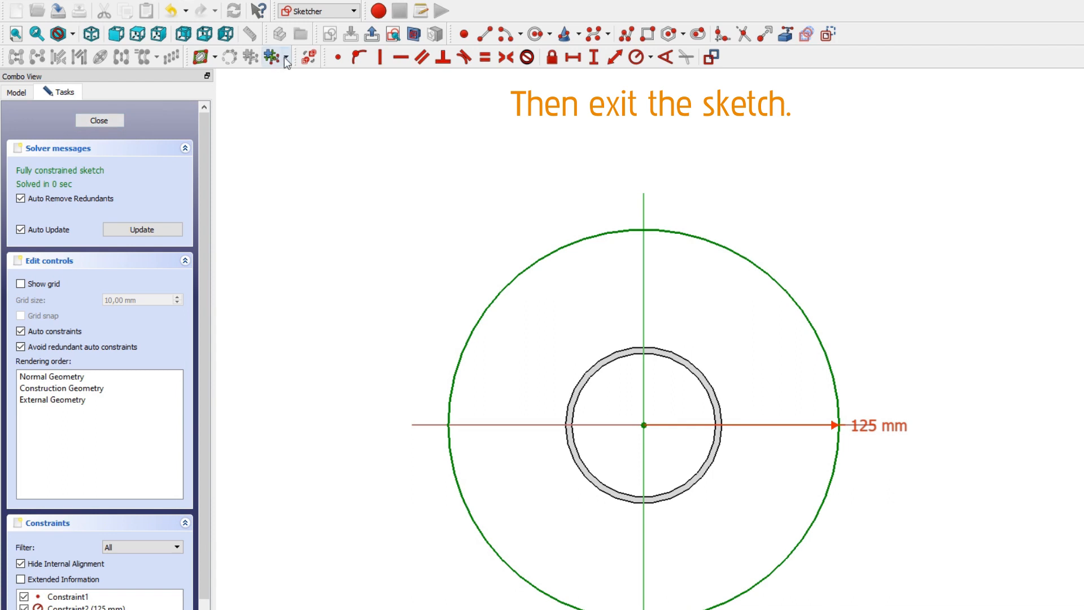
{"action": "left_click", "coordinate": [371, 35]}
{"action": "scroll", "coordinate": [394, 169], "scroll_direction": "down", "scroll_amount": 2}
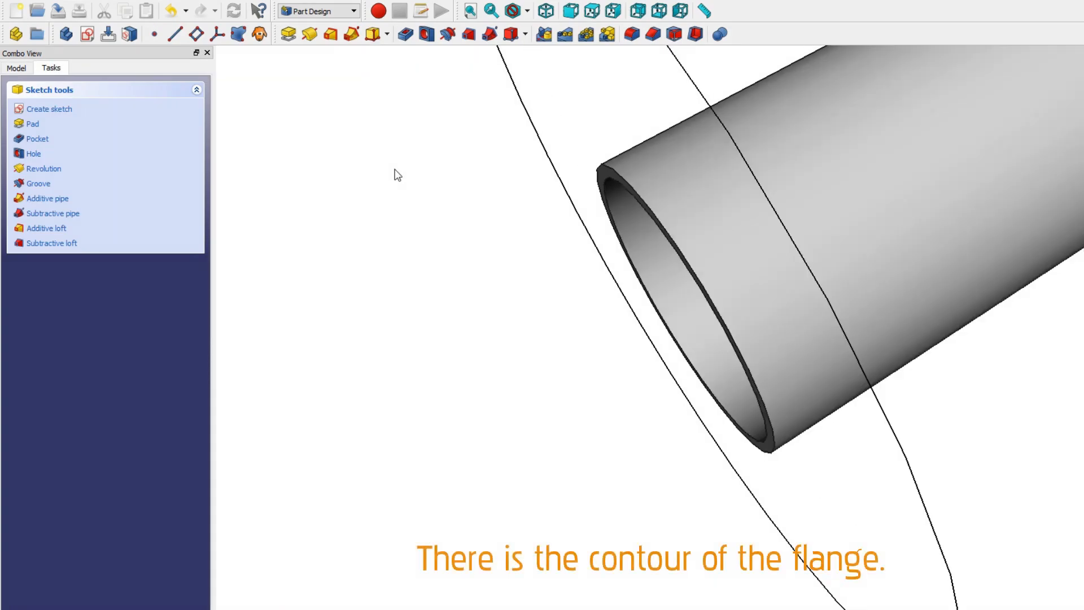
{"action": "middle_click_drag", "start_coordinate": [405, 171], "coordinate": [384, 263]}
{"action": "scroll", "coordinate": [384, 263], "scroll_direction": "down", "scroll_amount": 1}
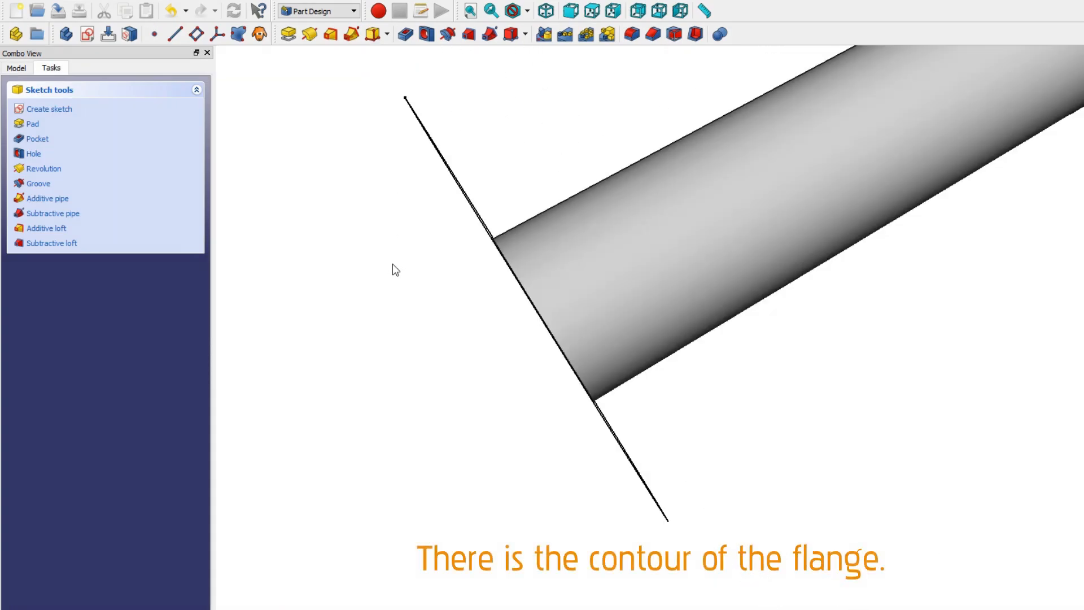
{"action": "middle_click_drag", "start_coordinate": [432, 290], "coordinate": [467, 302]}
{"action": "middle_click_drag", "start_coordinate": [506, 404], "coordinate": [752, 394]}
{"action": "scroll", "coordinate": [740, 384], "scroll_direction": "down", "scroll_amount": 1}
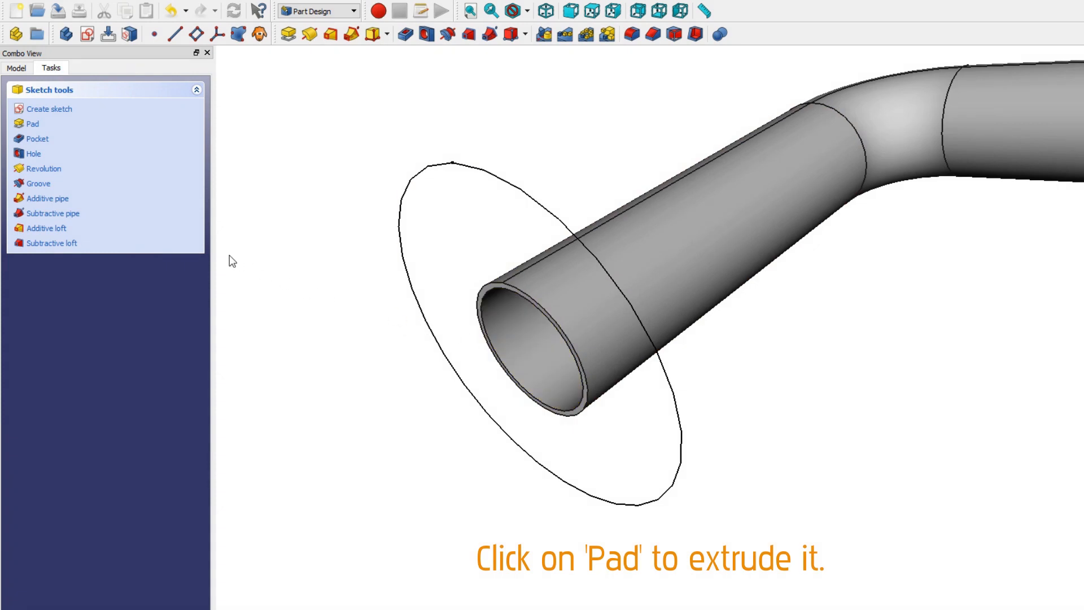
Step: Pad the 125 mm radius circle sketch with a length of 12 mm
{"action": "left_click", "coordinate": [31, 126]}
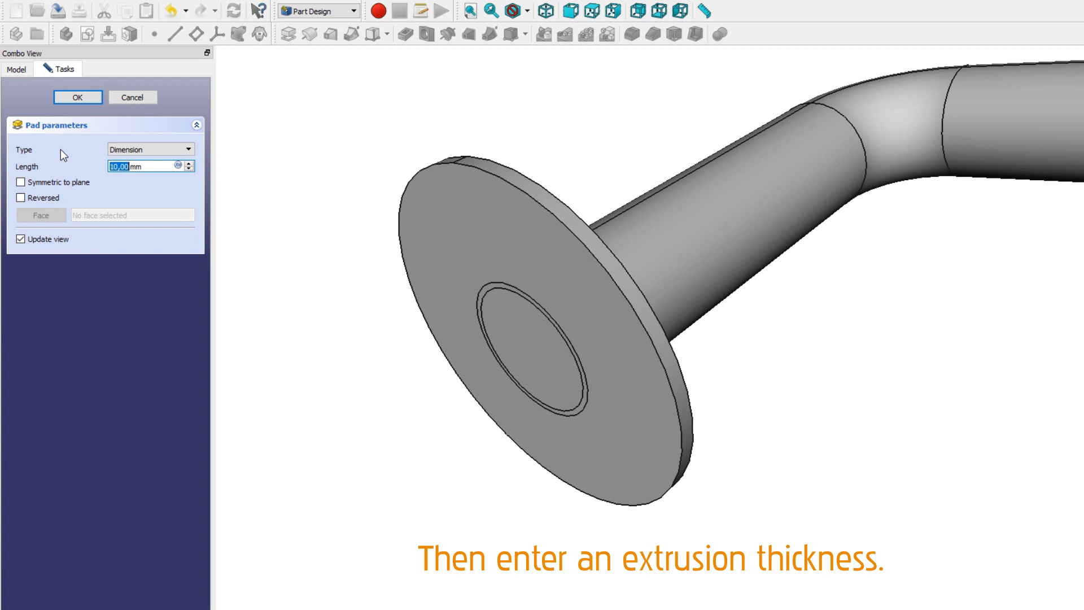
{"action": "left_click_drag", "start_coordinate": [144, 167], "coordinate": [102, 159]}
{"action": "type", "text": "12"}
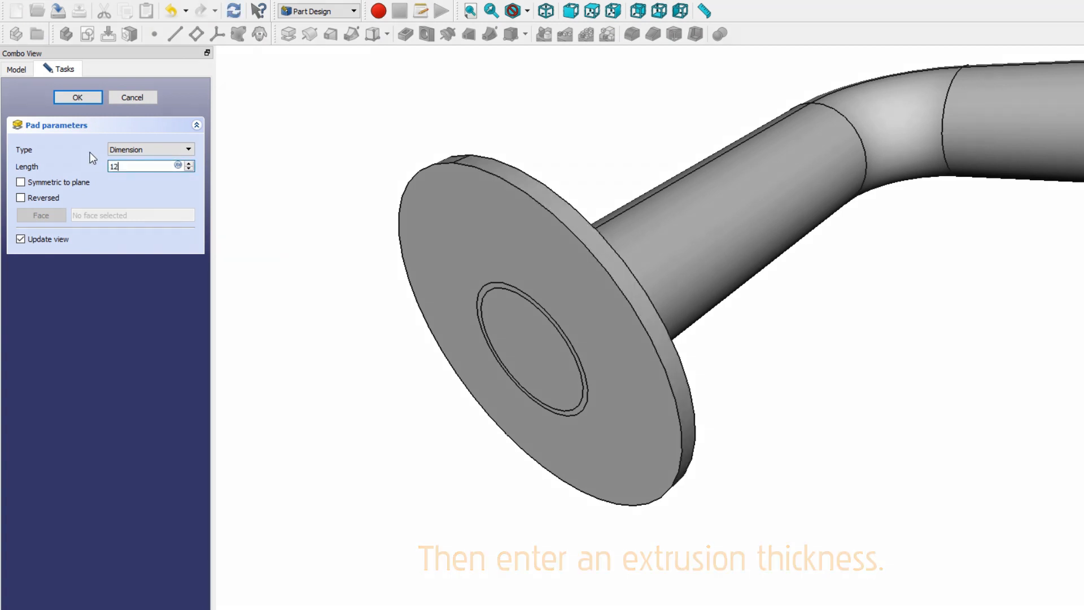
Step: Make the pad symmetric to the sketch plane and display the model as a wireframe in front view
{"action": "left_click", "coordinate": [21, 182]}
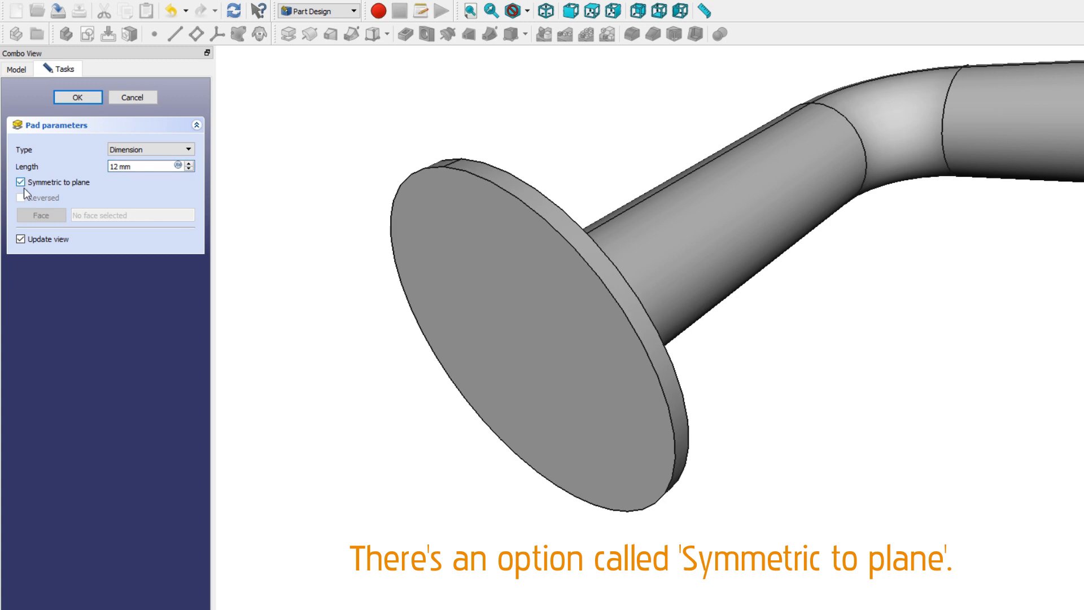
{"action": "middle_click_drag", "start_coordinate": [968, 525], "coordinate": [804, 481]}
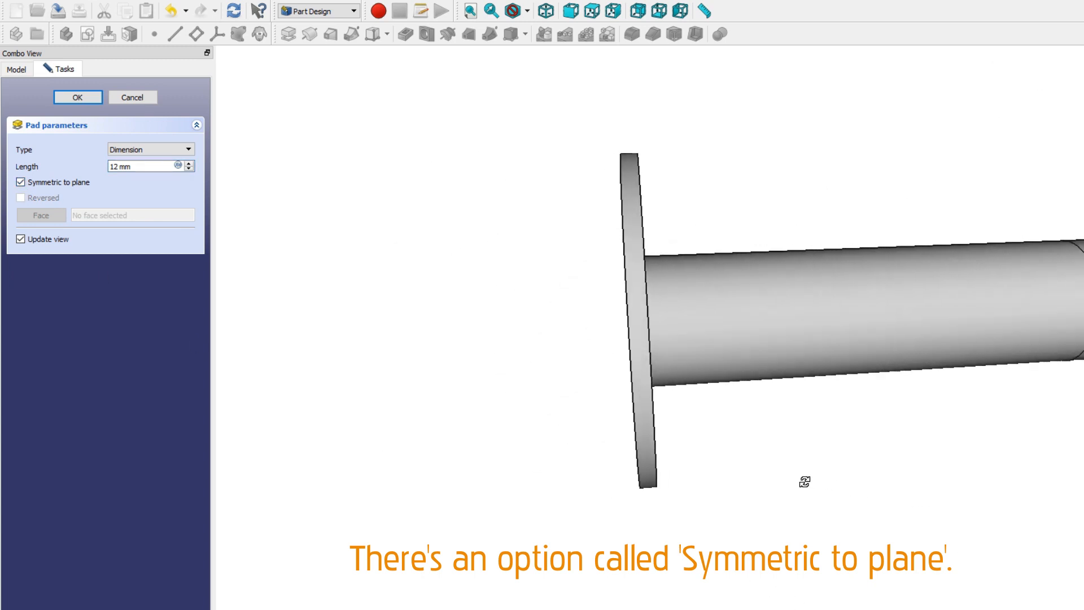
{"action": "key", "text": "1"}
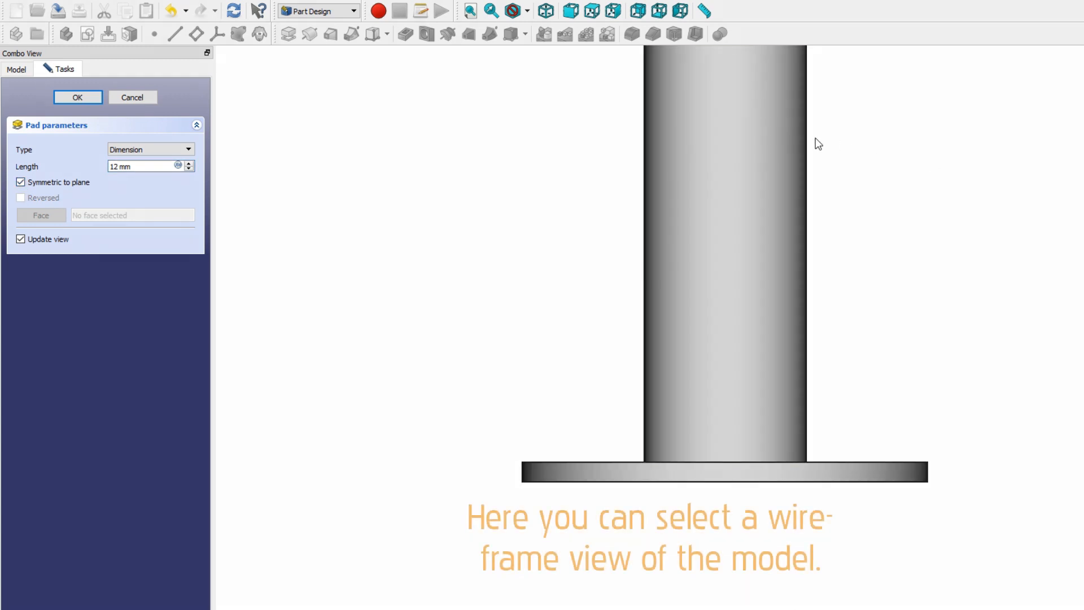
{"action": "left_click", "coordinate": [527, 10]}
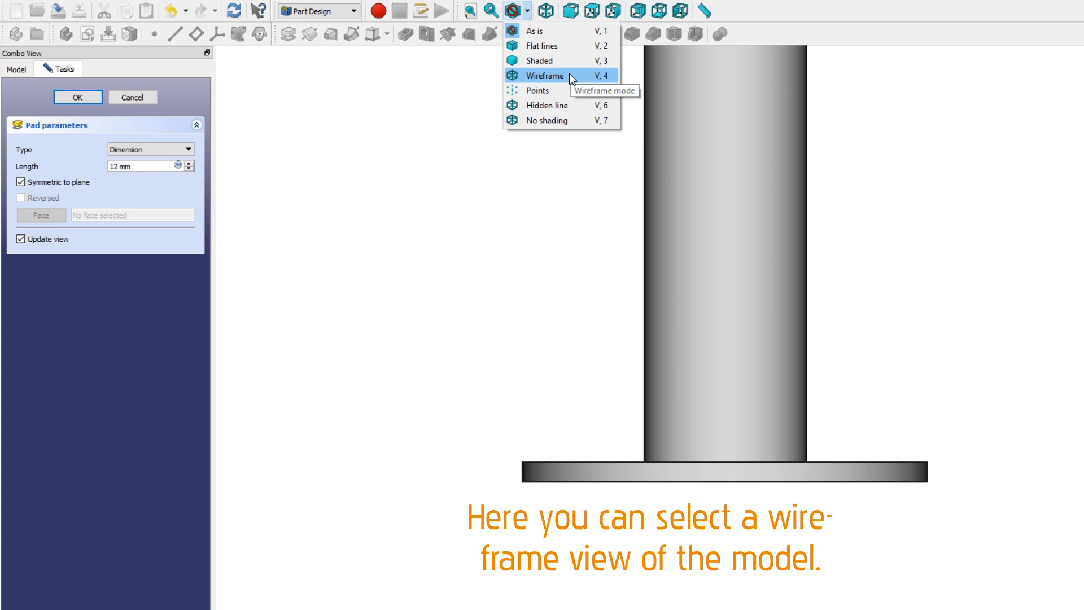
{"action": "left_click", "coordinate": [569, 75]}
{"action": "scroll", "coordinate": [655, 497], "scroll_direction": "up", "scroll_amount": 4}
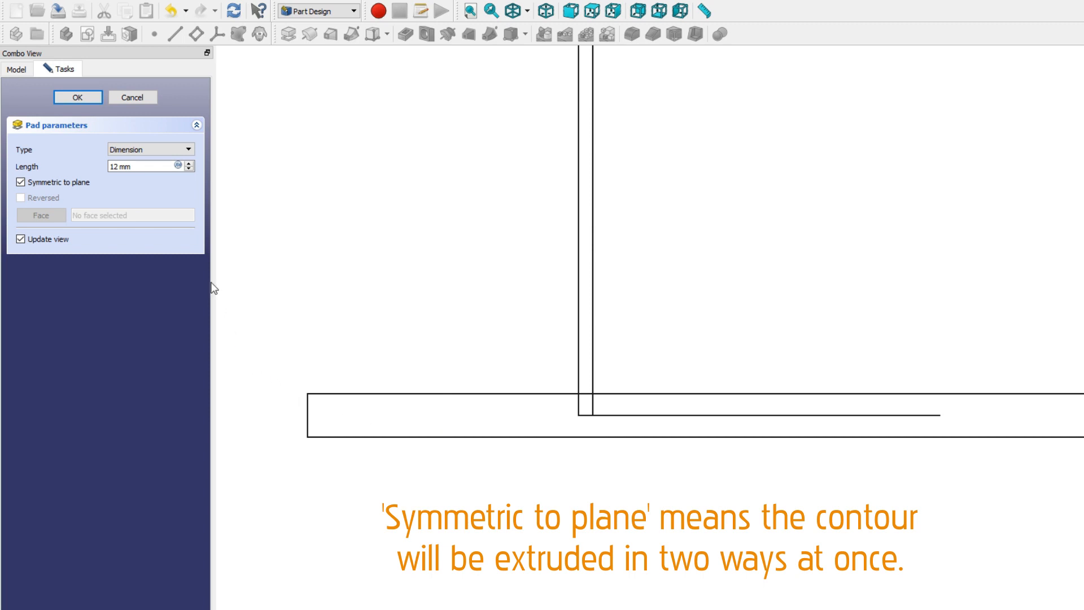
Step: Try a pad length of 15 mm to see the symmetric extrusion grow both ways, and return it to 12 mm
{"action": "left_click", "coordinate": [190, 163]}
{"action": "left_click", "coordinate": [190, 164]}
{"action": "left_click", "coordinate": [189, 164]}
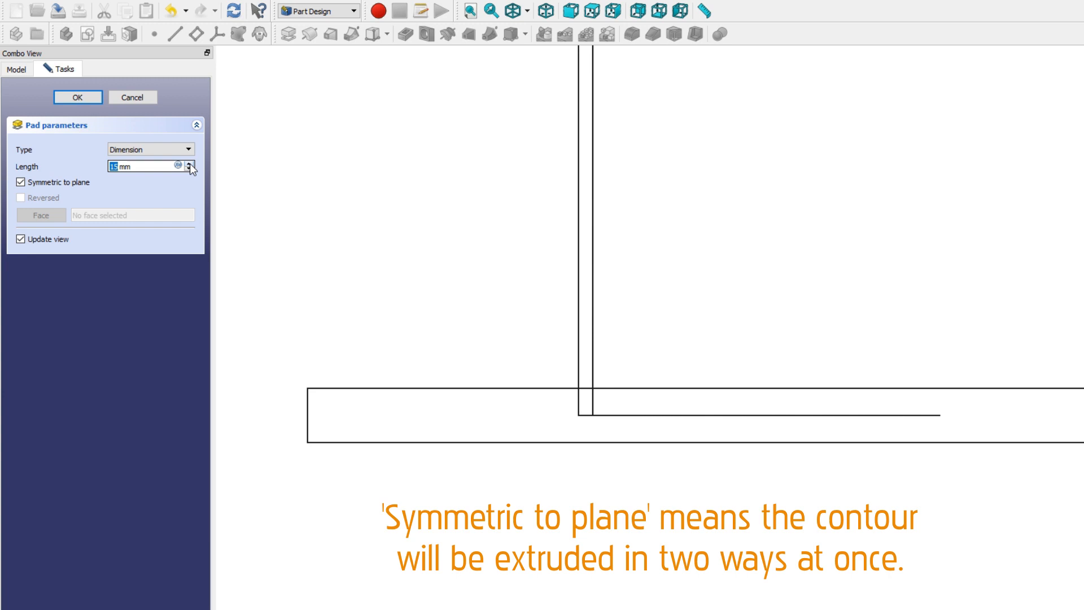
{"action": "left_click", "coordinate": [189, 168]}
{"action": "left_click", "coordinate": [190, 168]}
{"action": "left_click", "coordinate": [189, 168]}
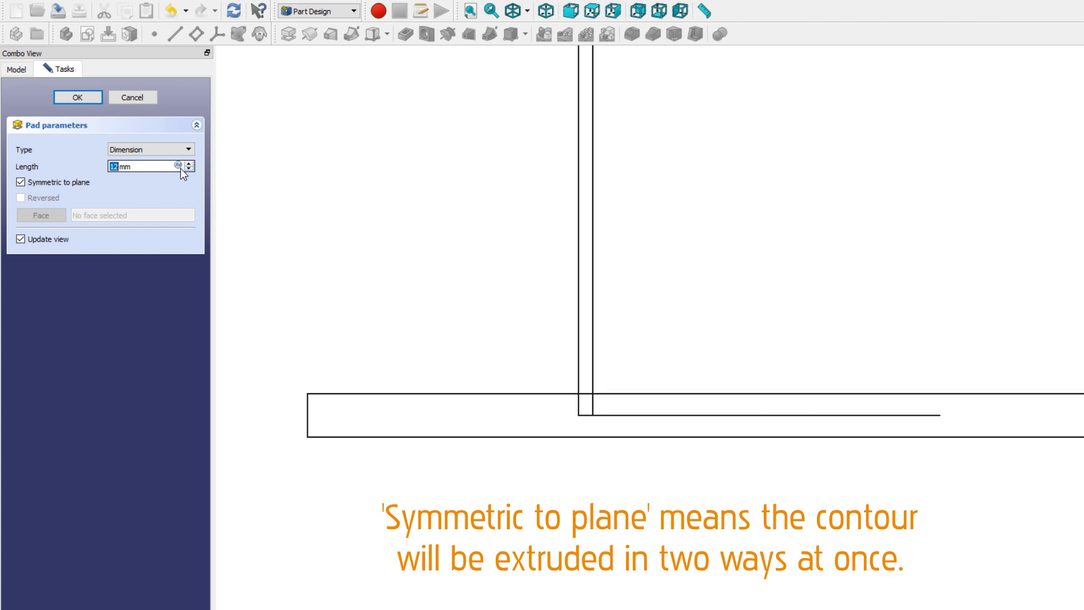
Step: Turn off the pad's symmetric option, try the reversed direction and turn it off again, and accept the pad
{"action": "left_click", "coordinate": [21, 182]}
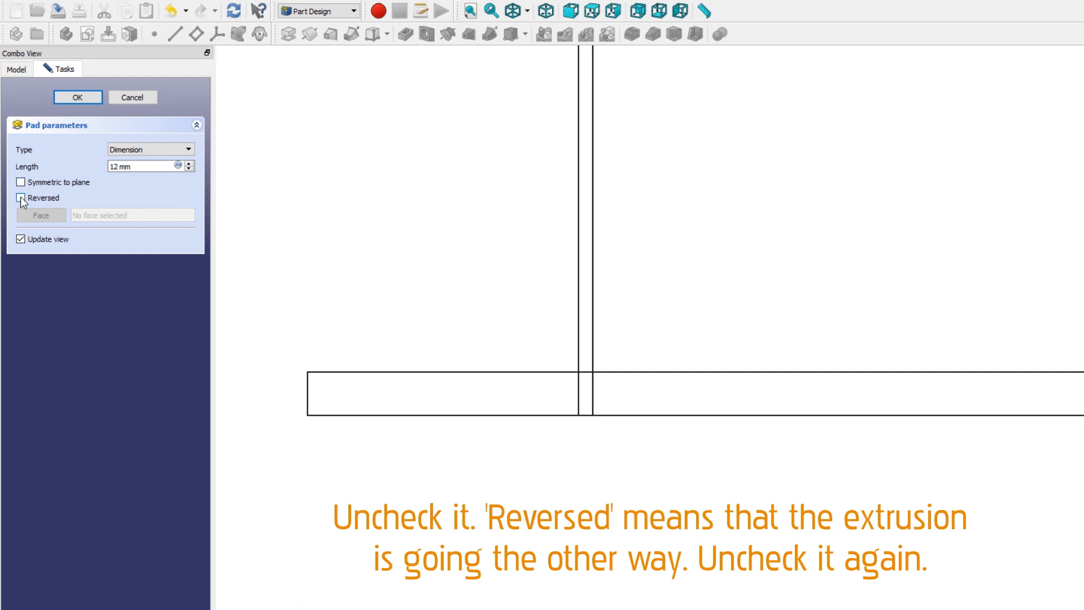
{"action": "left_click", "coordinate": [21, 199]}
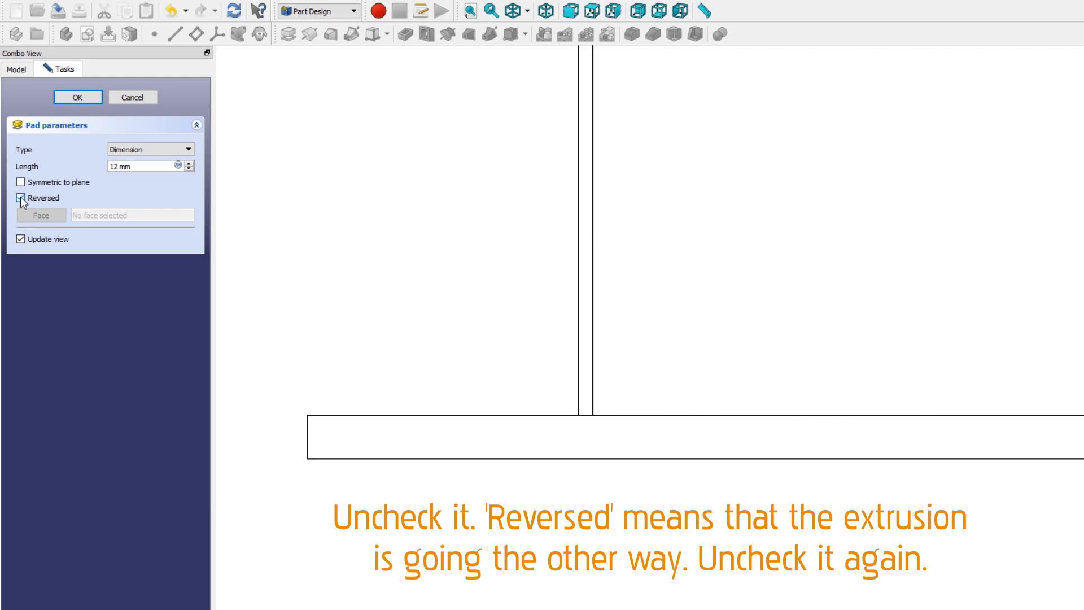
{"action": "left_click", "coordinate": [21, 198]}
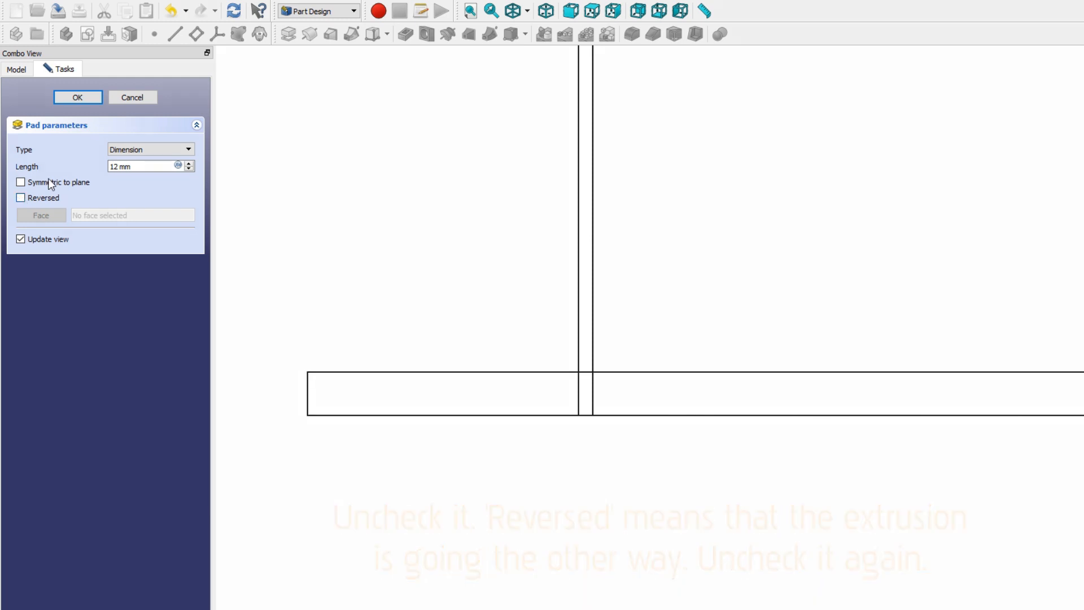
{"action": "left_click", "coordinate": [77, 98]}
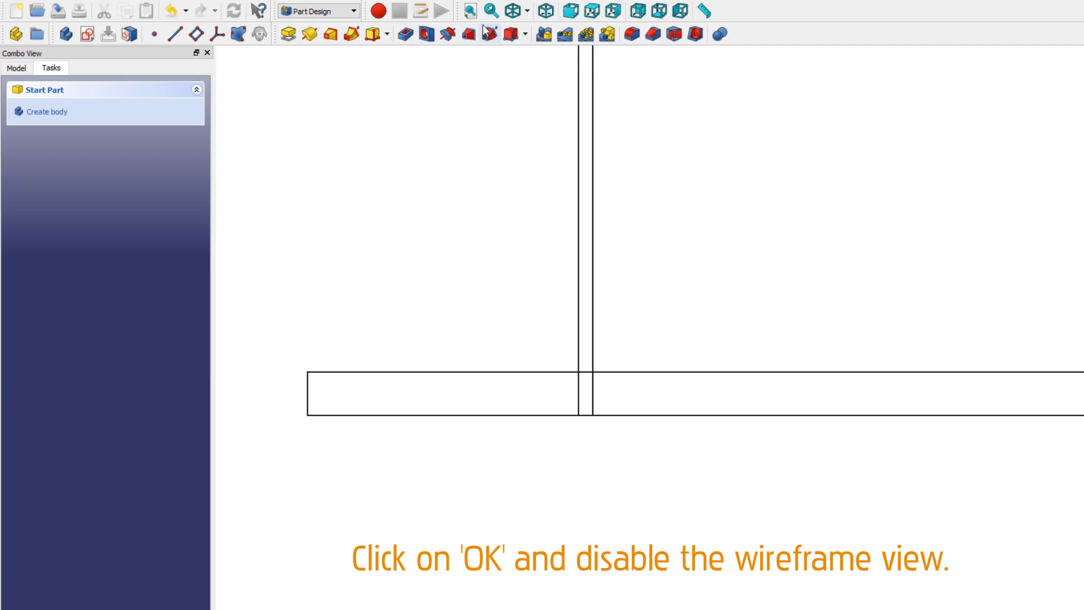
Step: Set the display style back to As is and show the front of the flange at an angle
{"action": "left_click", "coordinate": [527, 12]}
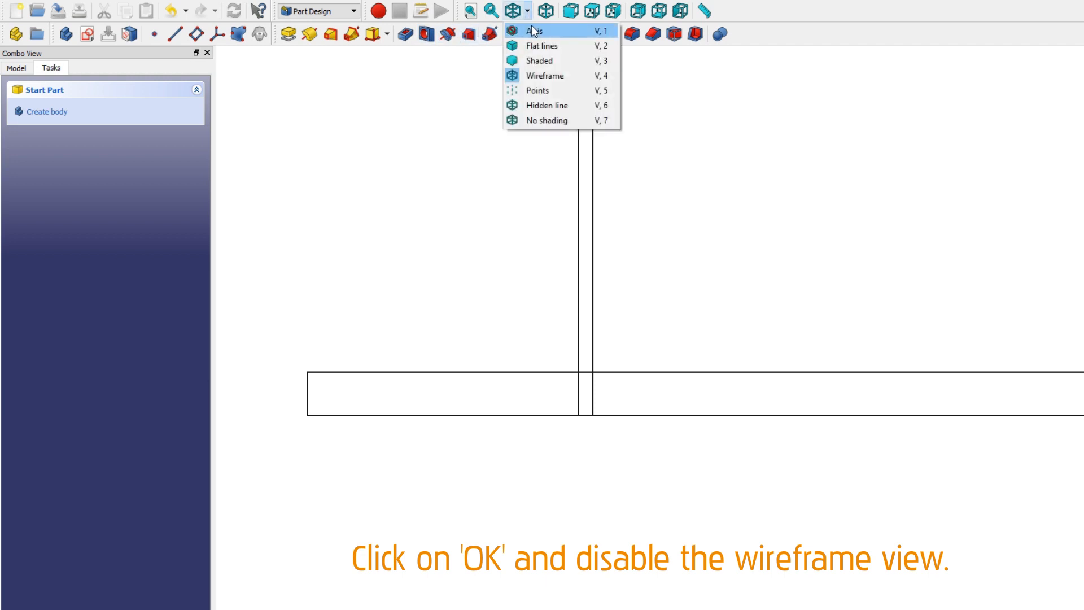
{"action": "left_click", "coordinate": [559, 33]}
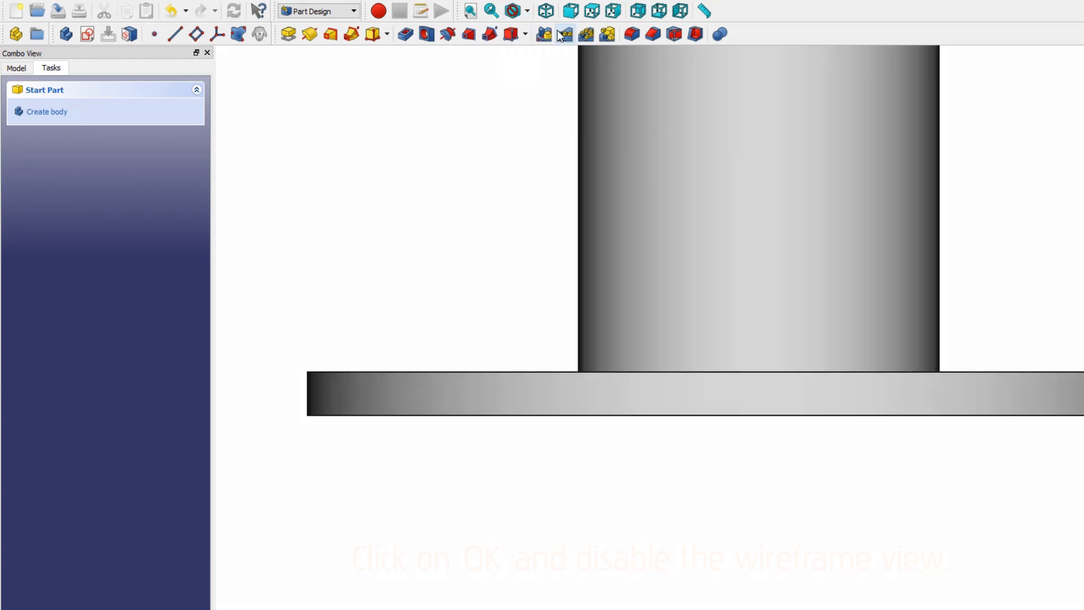
{"action": "middle_click_drag", "start_coordinate": [617, 510], "coordinate": [588, 431]}
{"action": "middle_click_drag", "start_coordinate": [936, 542], "coordinate": [779, 506]}
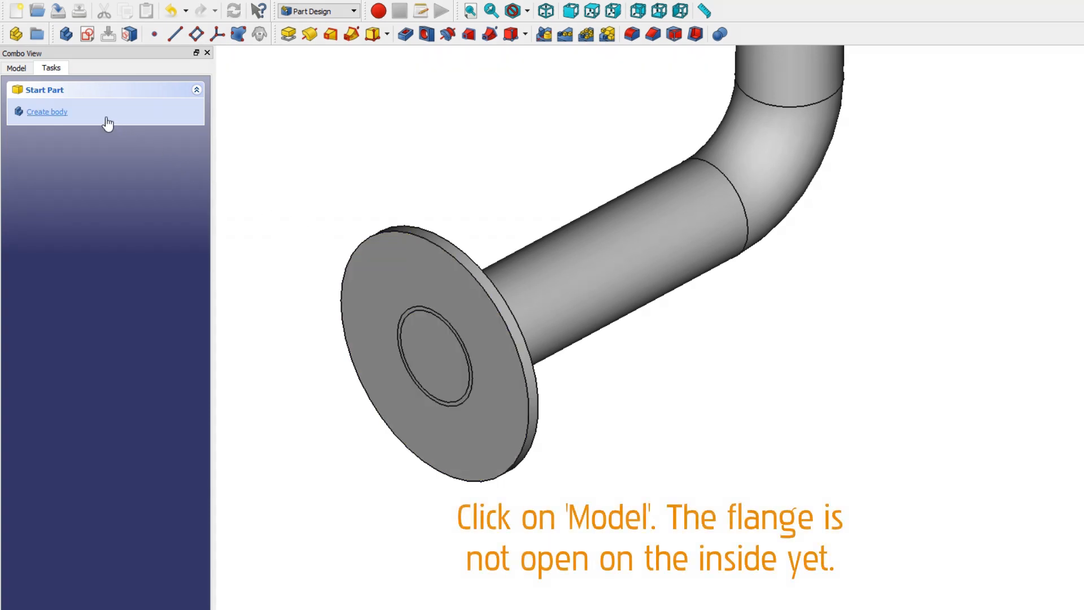
Step: Open the flange pad's sketch for editing and section the view at the sketch plane so the full circle shows
{"action": "left_click", "coordinate": [23, 71]}
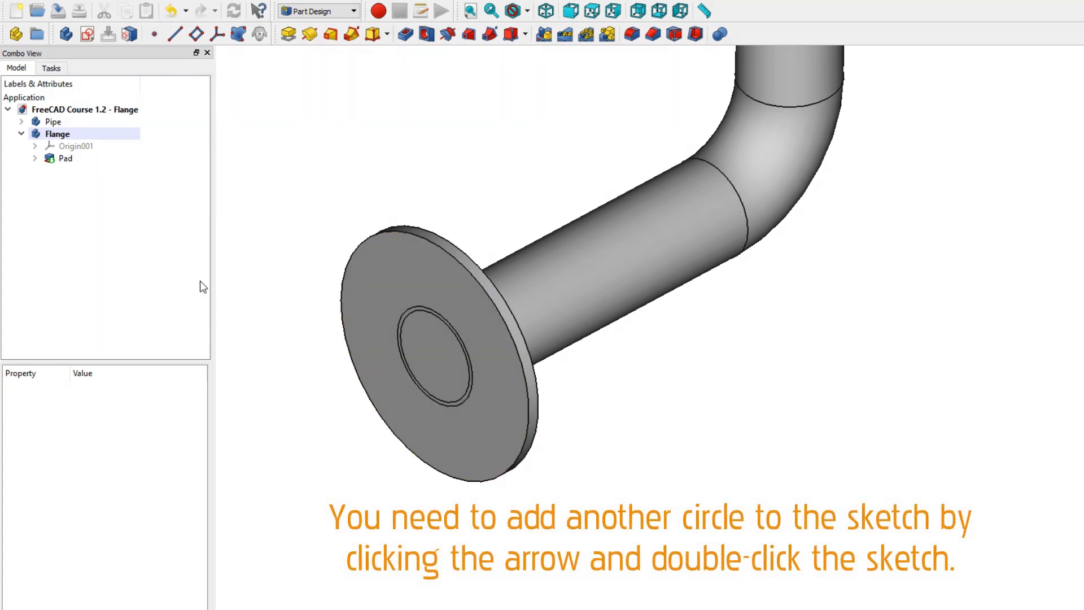
{"action": "left_click", "coordinate": [35, 158]}
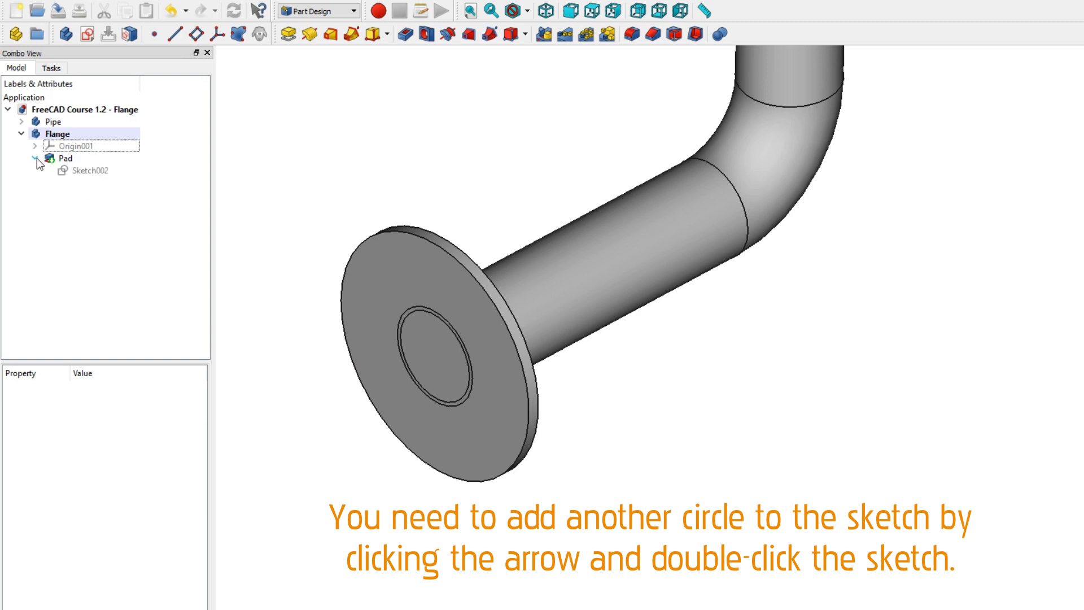
{"action": "left_click", "coordinate": [80, 160]}
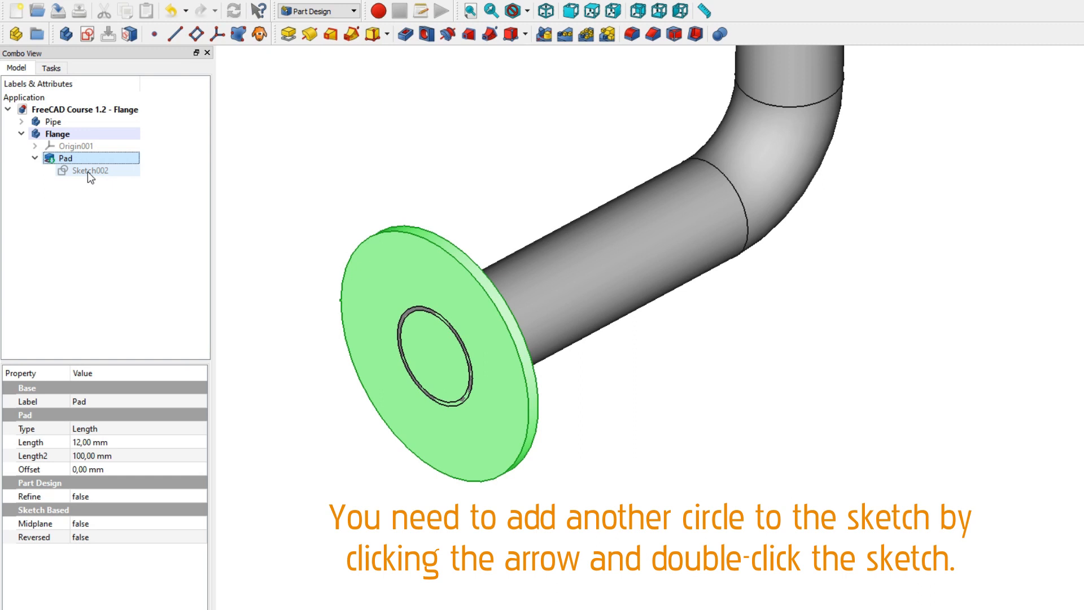
{"action": "double_click", "coordinate": [88, 171]}
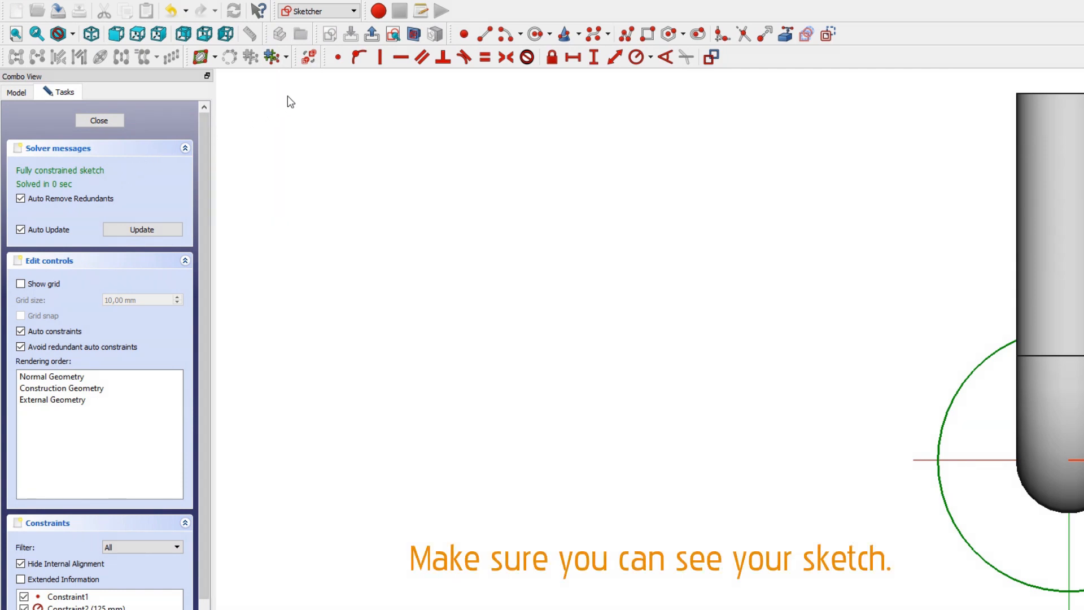
{"action": "left_click", "coordinate": [414, 35]}
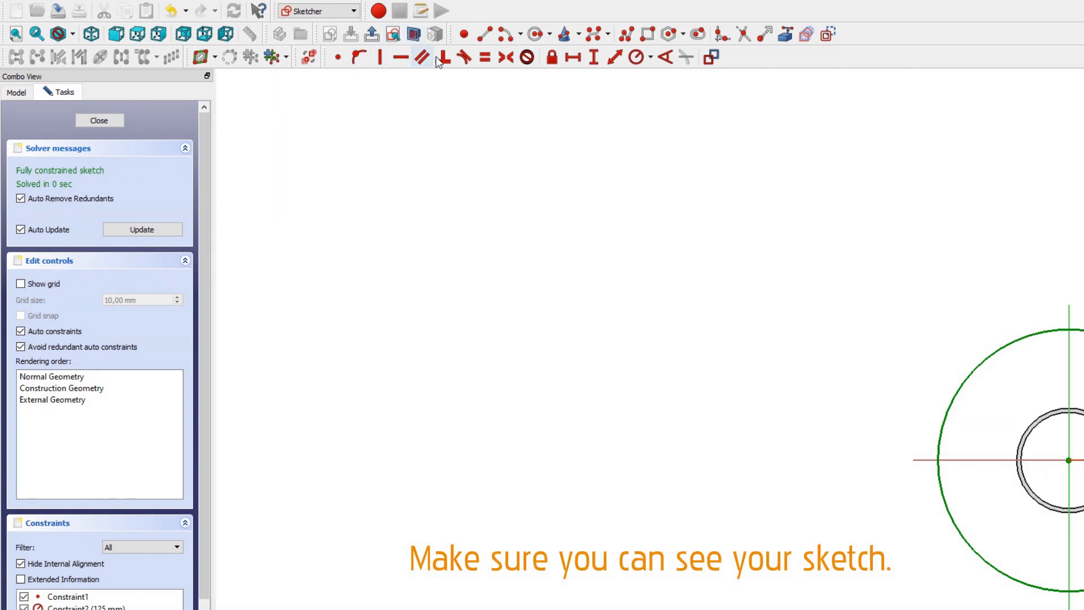
{"action": "mouse_move", "coordinate": [805, 442]}
{"action": "middle_mouse_down"}
{"action": "mouse_move", "coordinate": [564, 356]}
{"action": "mouse_move", "coordinate": [202, 281]}
{"action": "middle_mouse_up"}
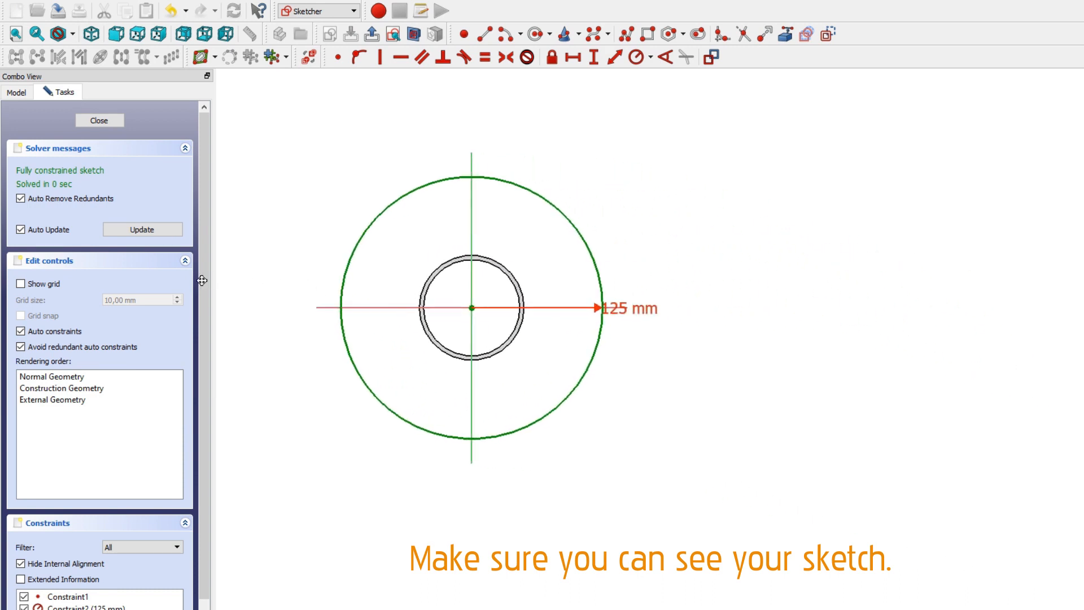
{"action": "scroll", "coordinate": [432, 305], "scroll_direction": "up", "scroll_amount": 2}
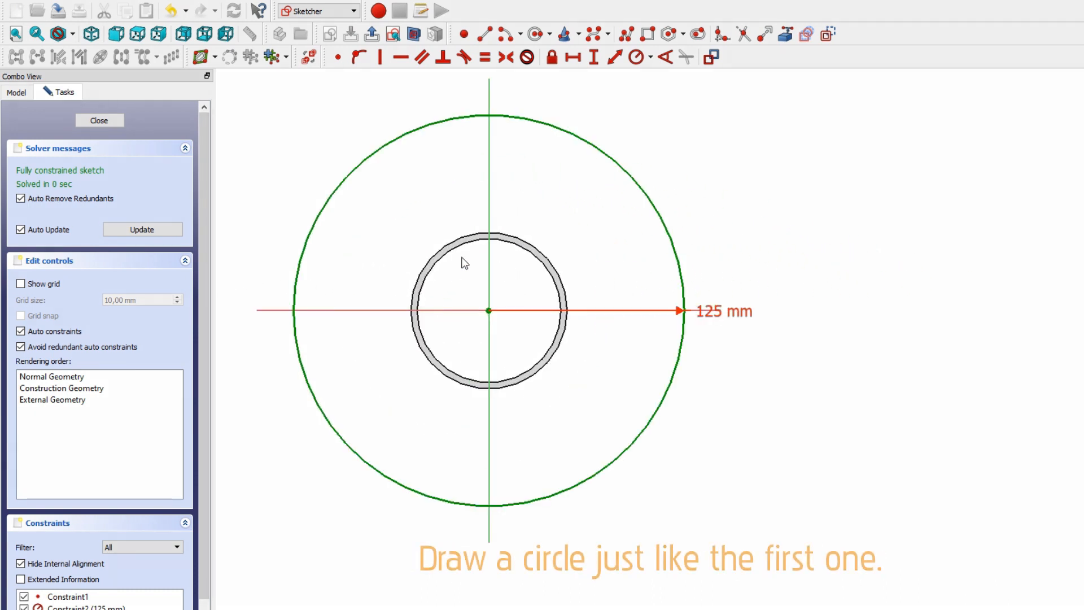
Step: Draw a second circle centred on the sketch origin with a radius of about 51.7 mm
{"action": "left_click", "coordinate": [536, 35]}
{"action": "scroll", "coordinate": [503, 196], "scroll_direction": "up", "scroll_amount": 2}
{"action": "left_click", "coordinate": [481, 366]}
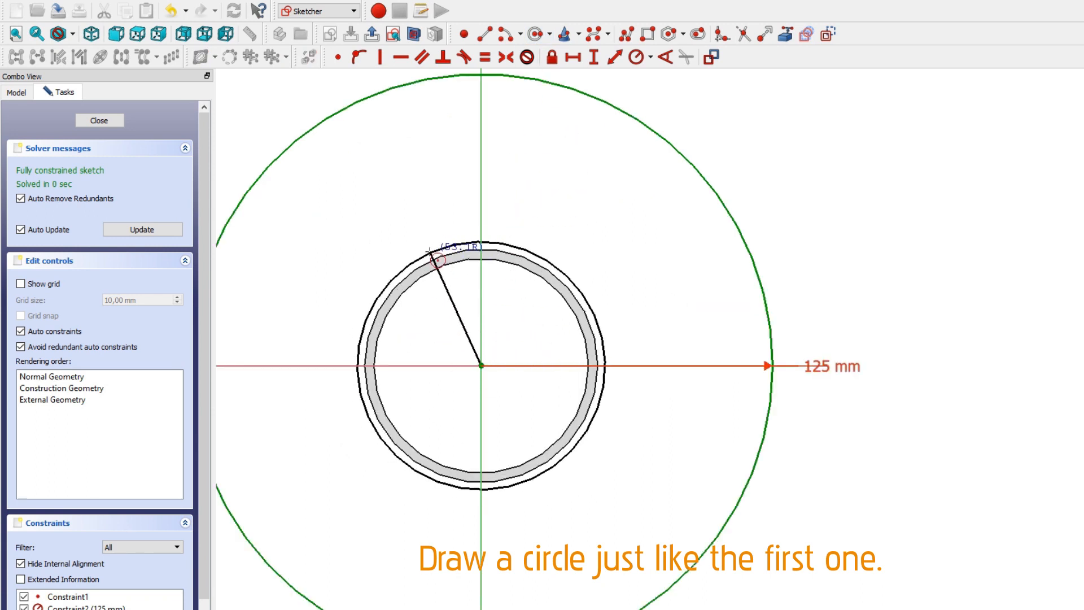
{"action": "left_click", "coordinate": [428, 249]}
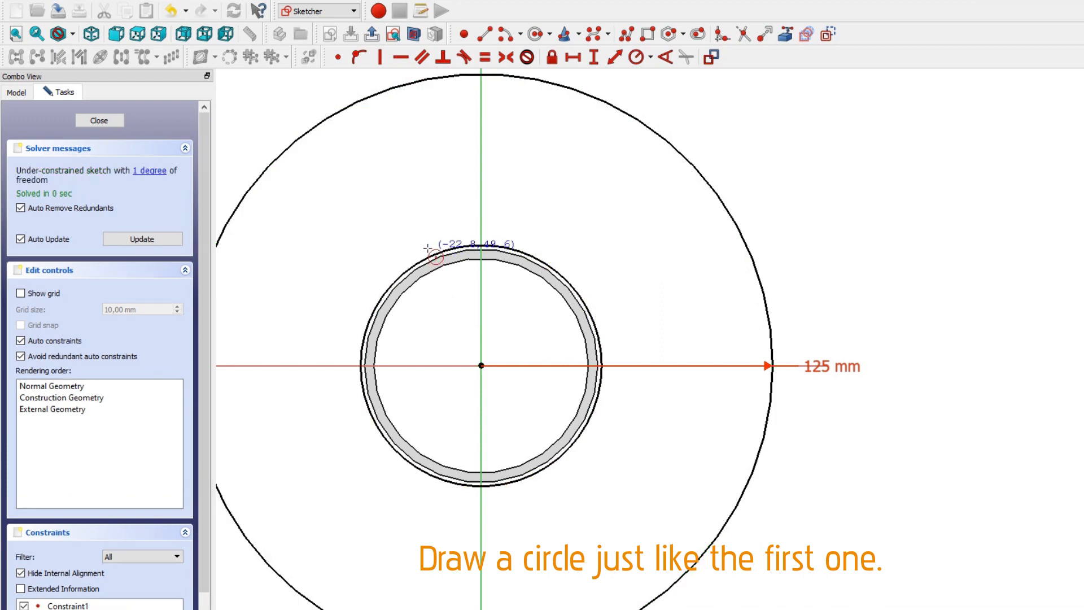
{"action": "right_click", "coordinate": [428, 249]}
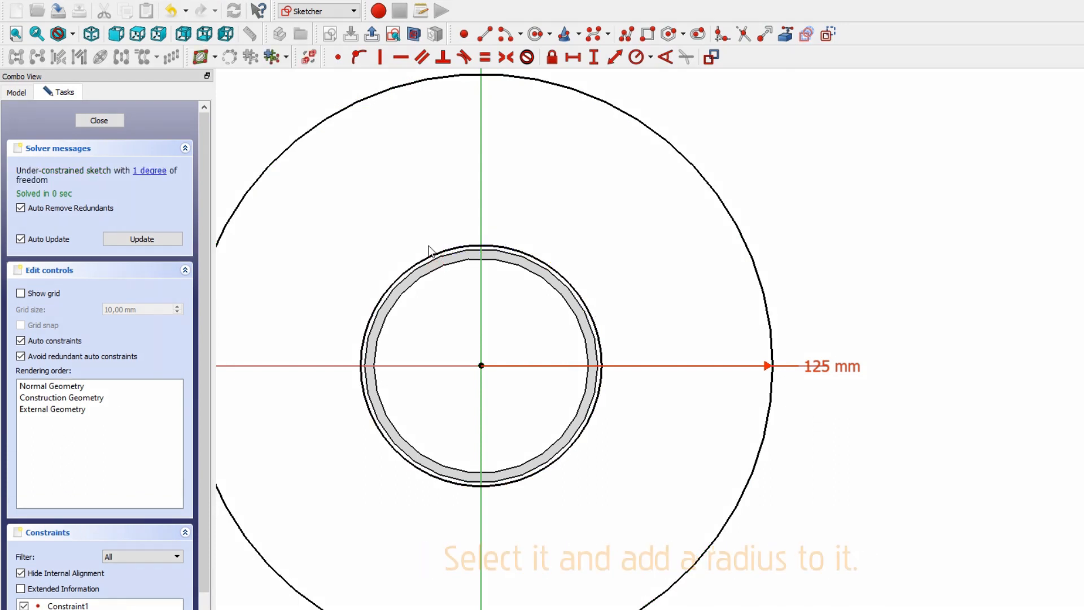
Step: Constrain the inner circle's radius to 50 mm and leave the sketch
{"action": "left_click", "coordinate": [430, 250]}
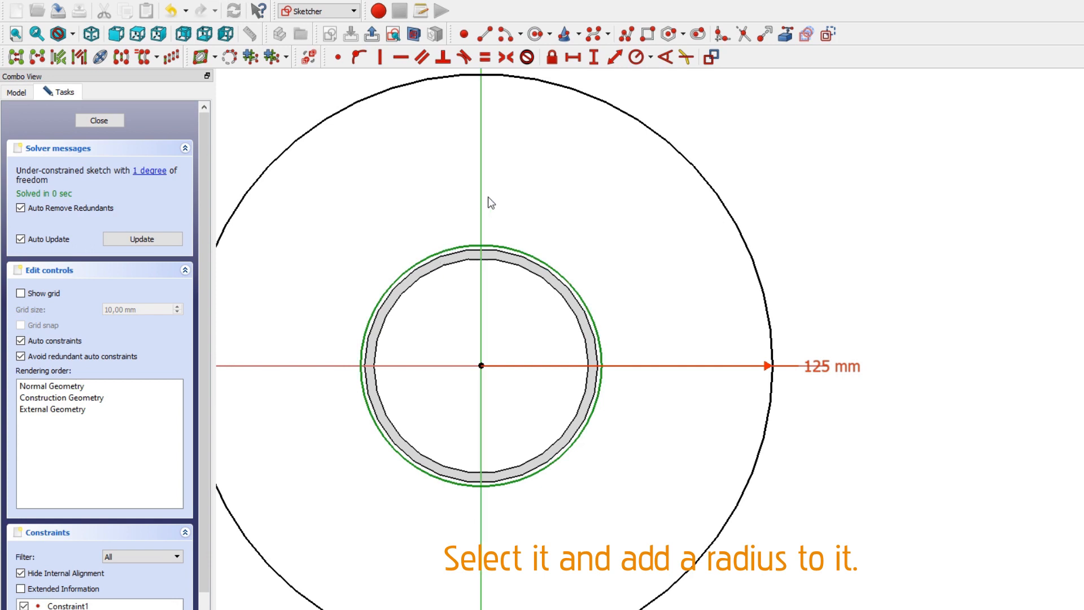
{"action": "left_click", "coordinate": [634, 65]}
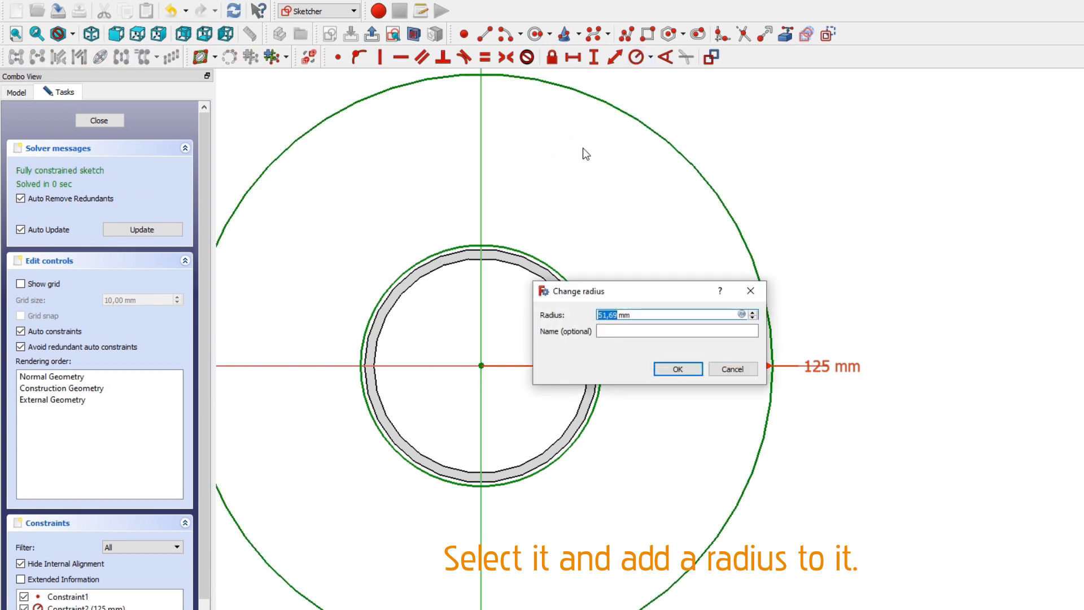
{"action": "type", "text": "50"}
{"action": "key", "text": "Return"}
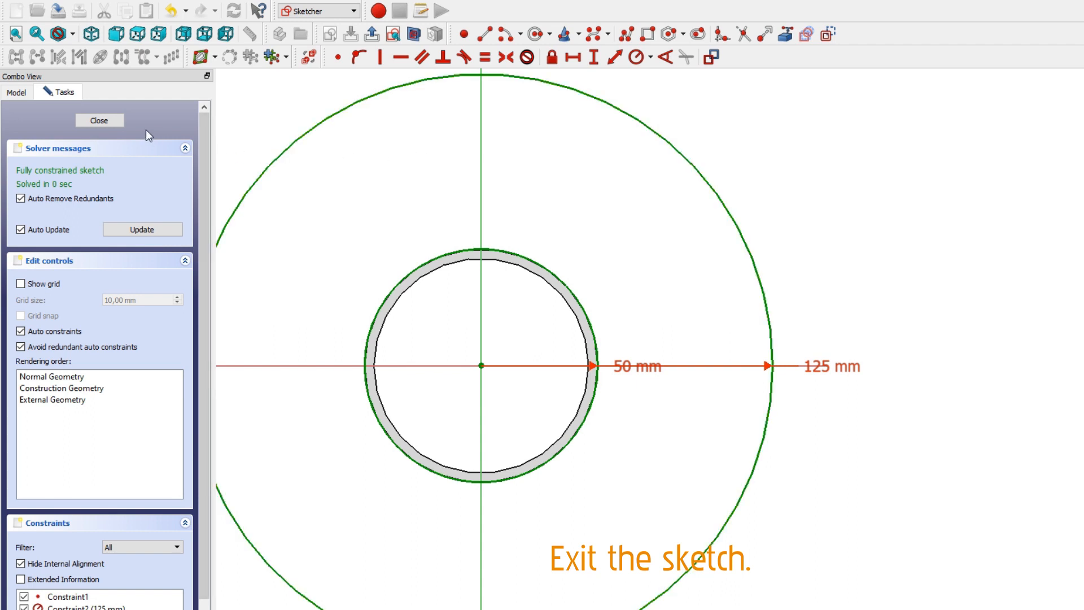
{"action": "left_click", "coordinate": [120, 119]}
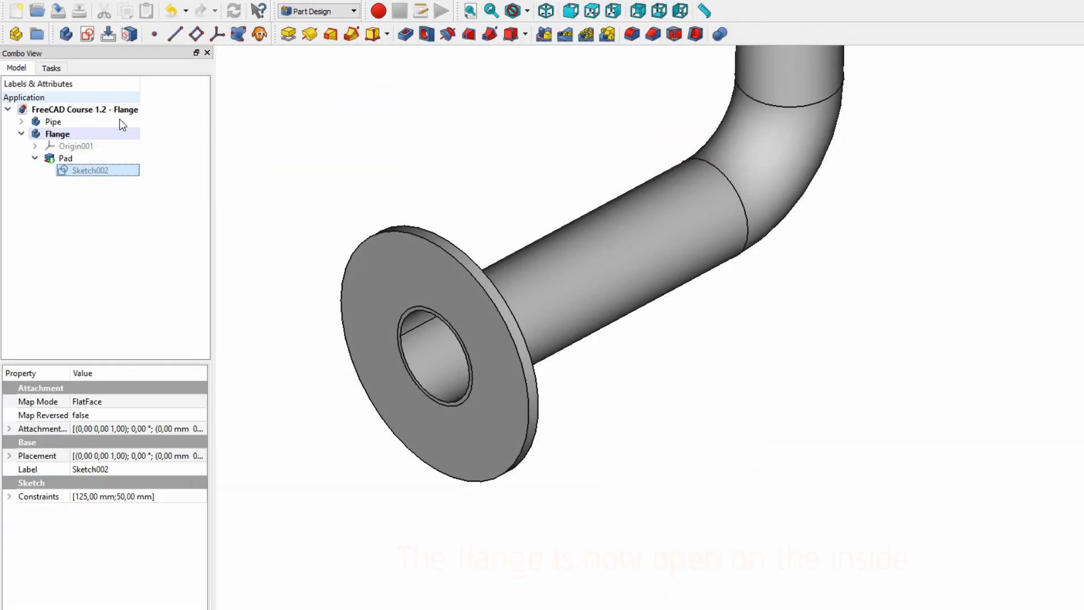
Step: Create a new sketch on the flange's front face, with the flange in full view
{"action": "scroll", "coordinate": [288, 360], "scroll_direction": "up", "scroll_amount": 2}
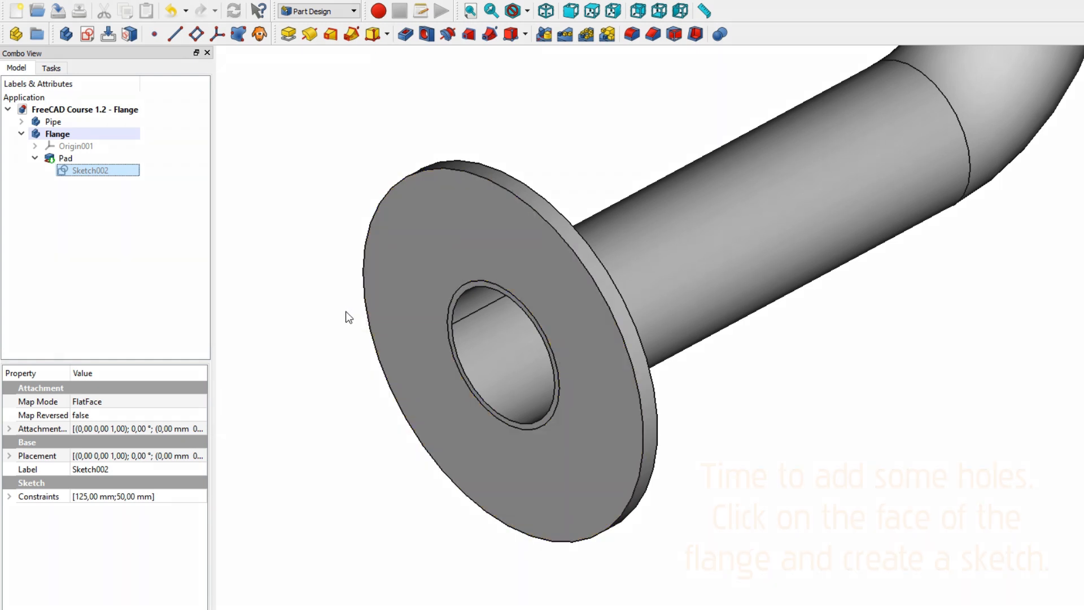
{"action": "left_click", "coordinate": [335, 302]}
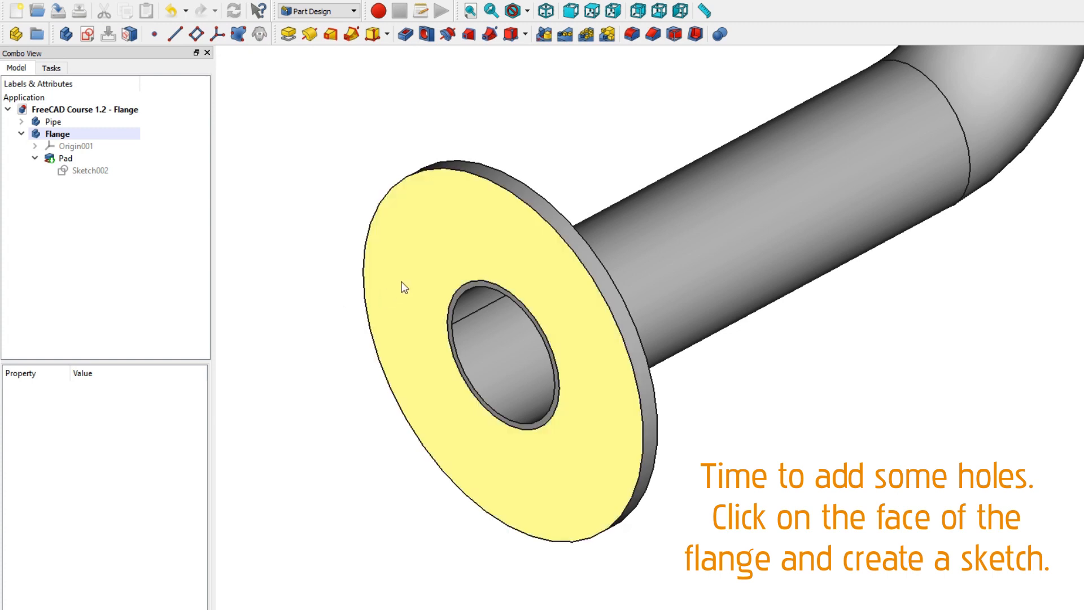
{"action": "left_click", "coordinate": [405, 287]}
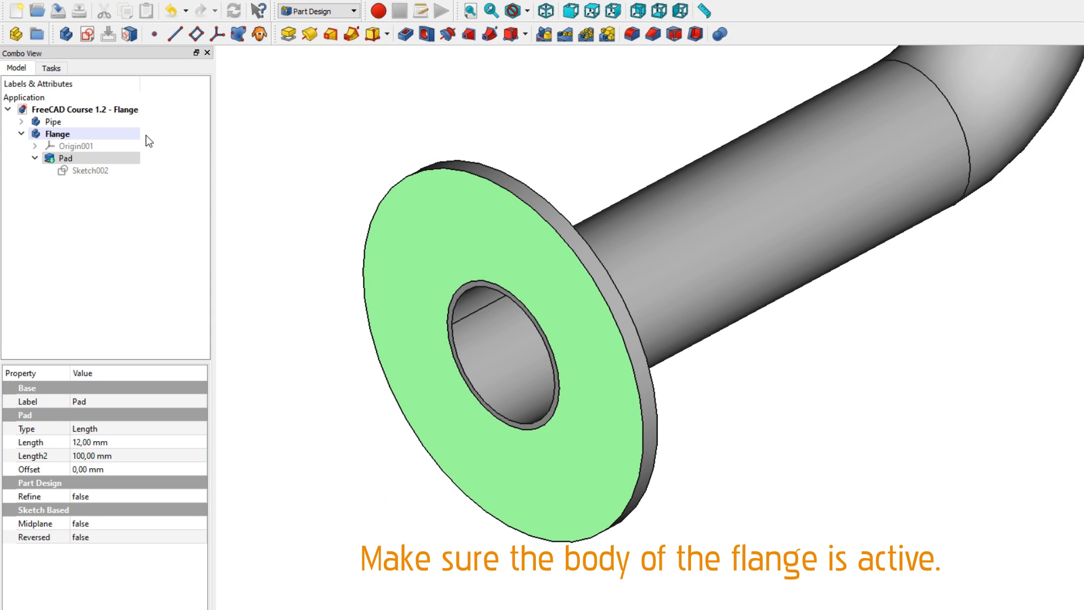
{"action": "left_click", "coordinate": [88, 38]}
{"action": "mouse_move", "coordinate": [672, 261]}
{"action": "right_mouse_down"}
{"action": "mouse_move", "coordinate": [303, 310]}
{"action": "mouse_move", "coordinate": [216, 354]}
{"action": "right_mouse_up"}
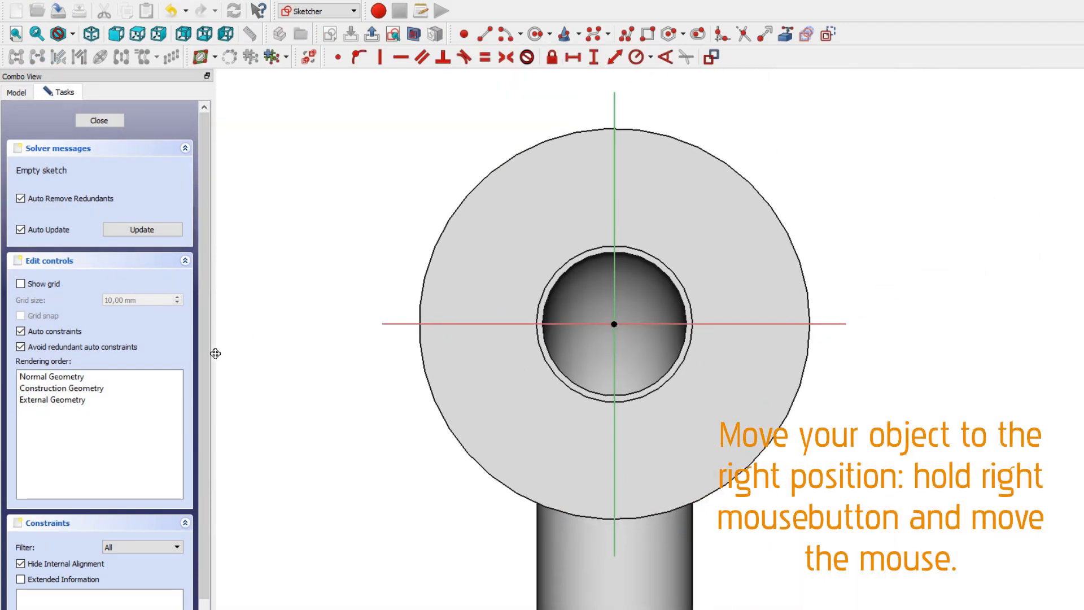
{"action": "mouse_move", "coordinate": [369, 219]}
{"action": "right_mouse_down"}
{"action": "mouse_move", "coordinate": [271, 225]}
{"action": "mouse_move", "coordinate": [255, 239]}
{"action": "right_mouse_up"}
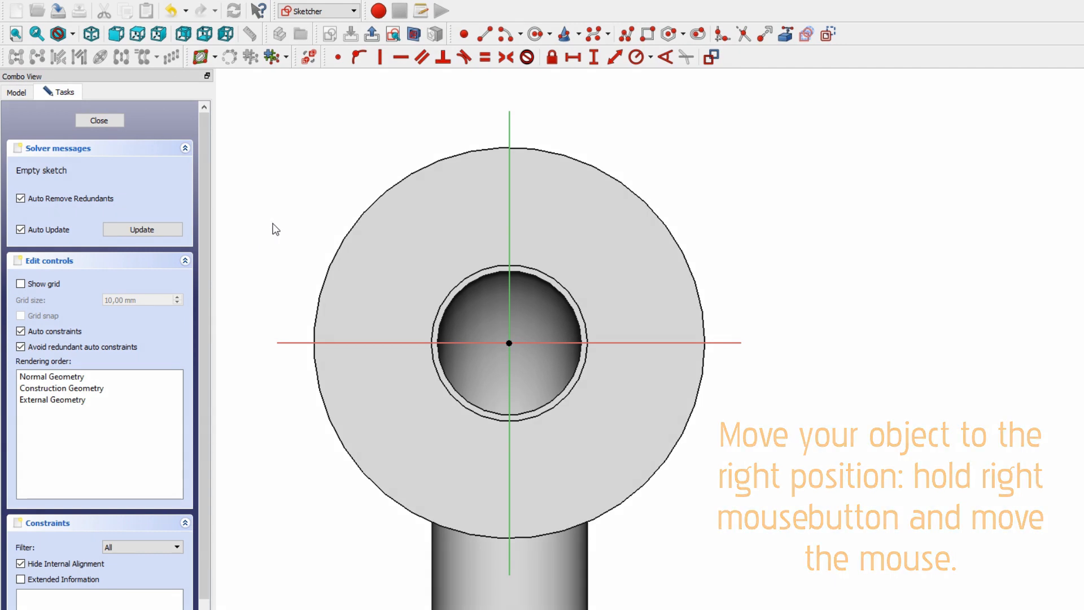
Step: Draw a circle on the vertical axis above the origin, near the flange's outer edge, and constrain its radius to 9 mm
{"action": "left_click", "coordinate": [536, 33]}
{"action": "left_click", "coordinate": [510, 195]}
{"action": "left_click", "coordinate": [531, 187]}
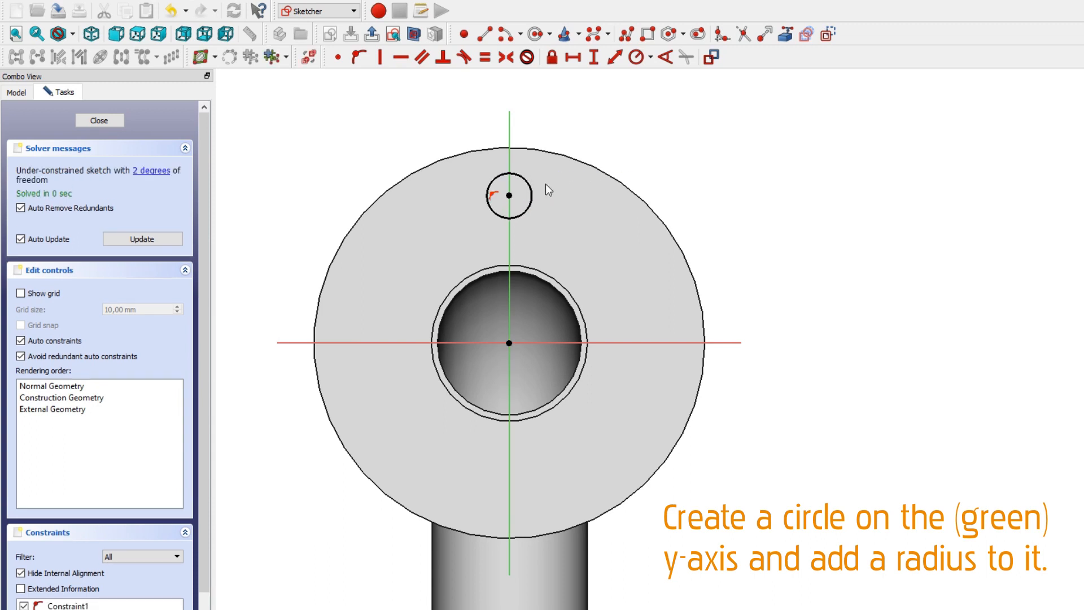
{"action": "left_click", "coordinate": [530, 189]}
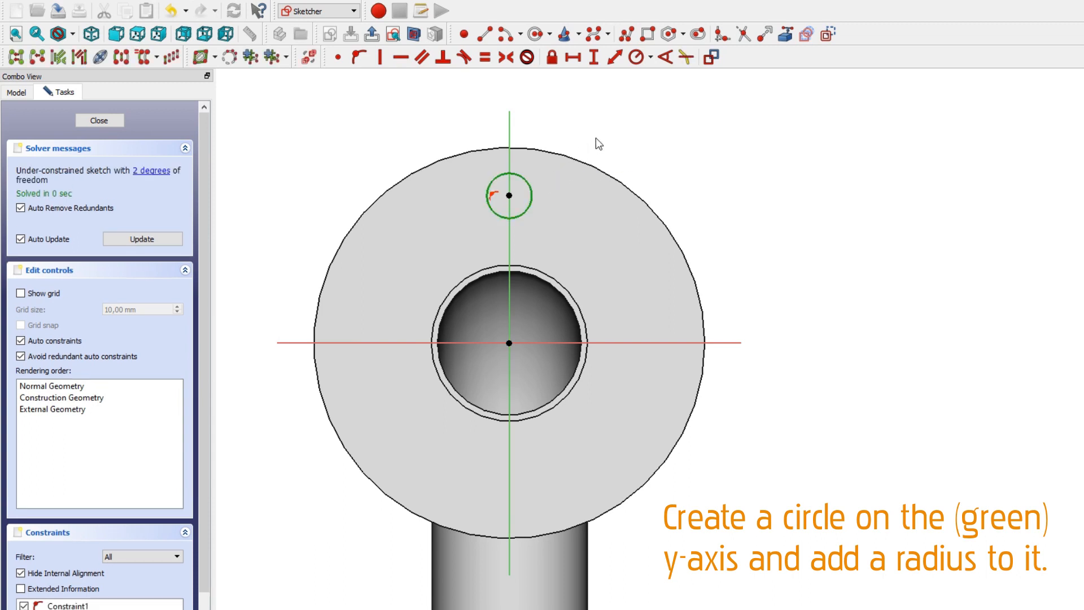
{"action": "left_click", "coordinate": [637, 57]}
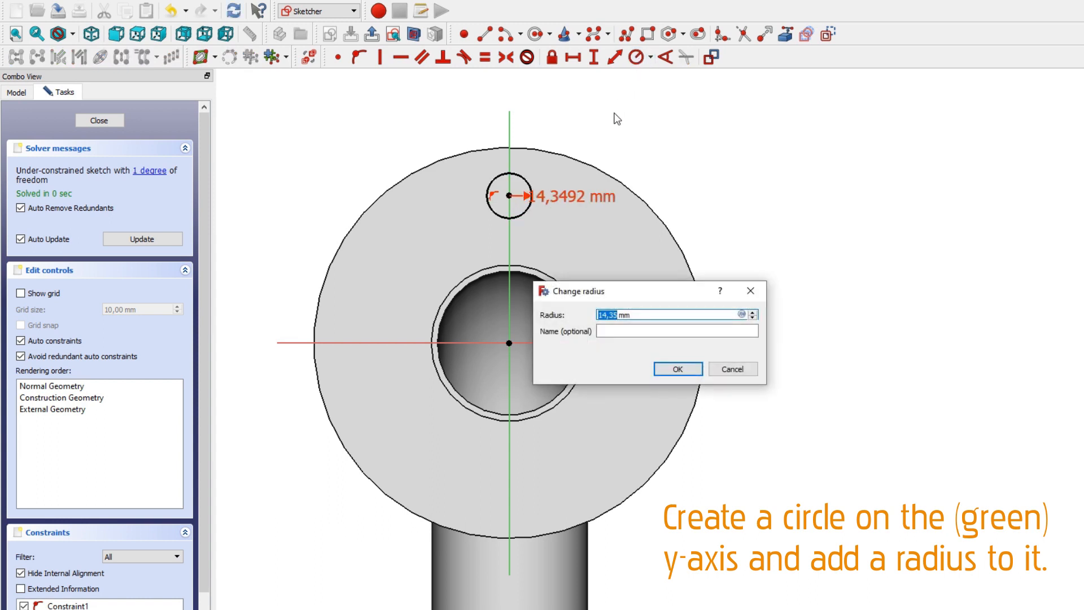
{"action": "type", "text": "9"}
{"action": "key", "text": "Return"}
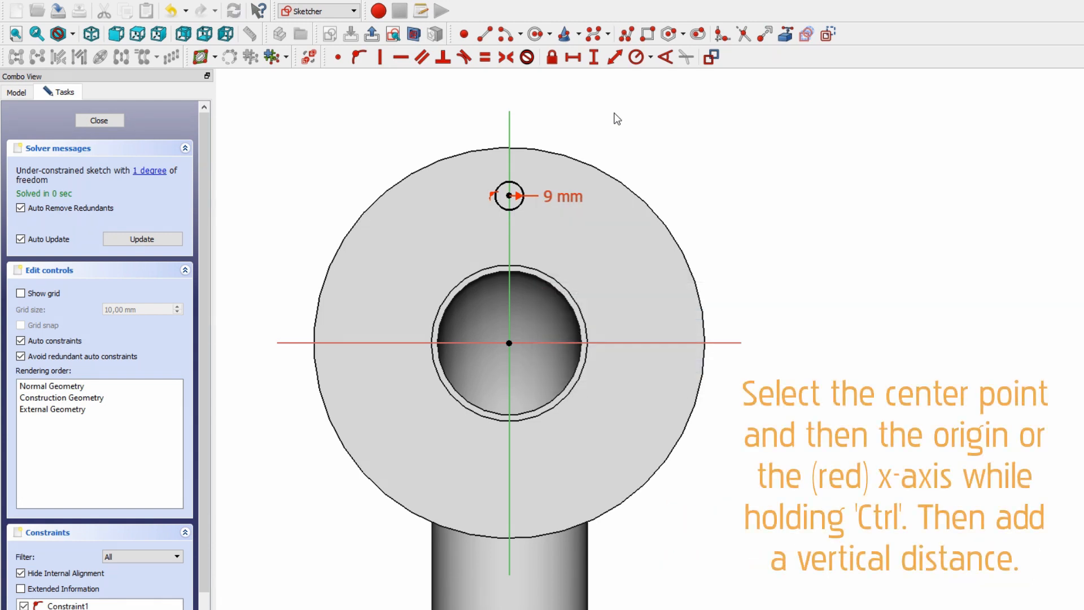
Step: Constrain the vertical distance from the small circle's centre to the horizontal axis to 100 mm and leave the sketch
{"action": "left_click", "coordinate": [509, 195]}
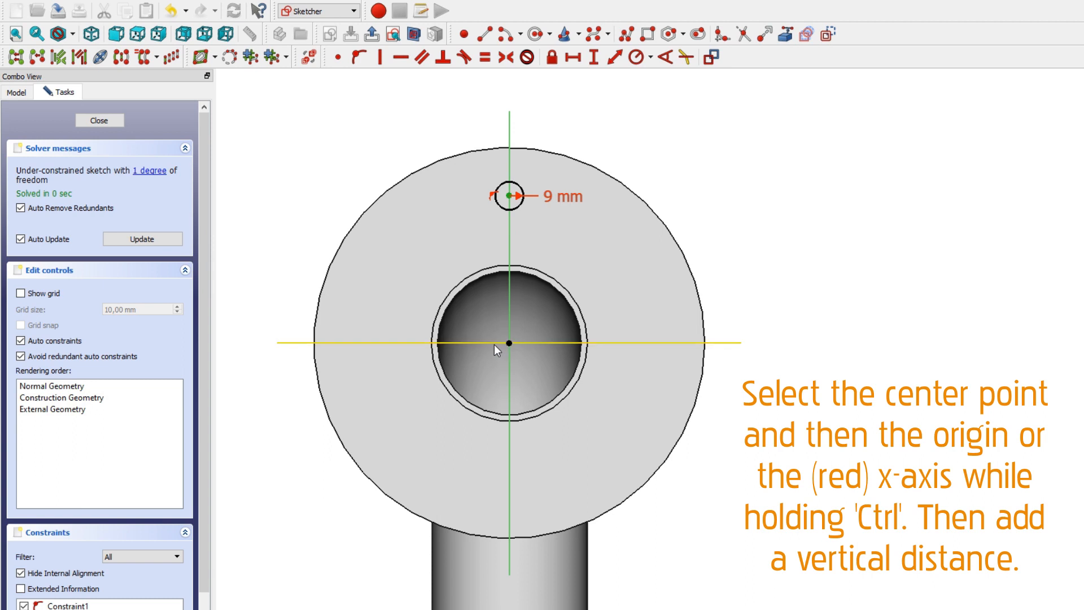
{"action": "left_click", "coordinate": [494, 345], "text": "ctrl"}
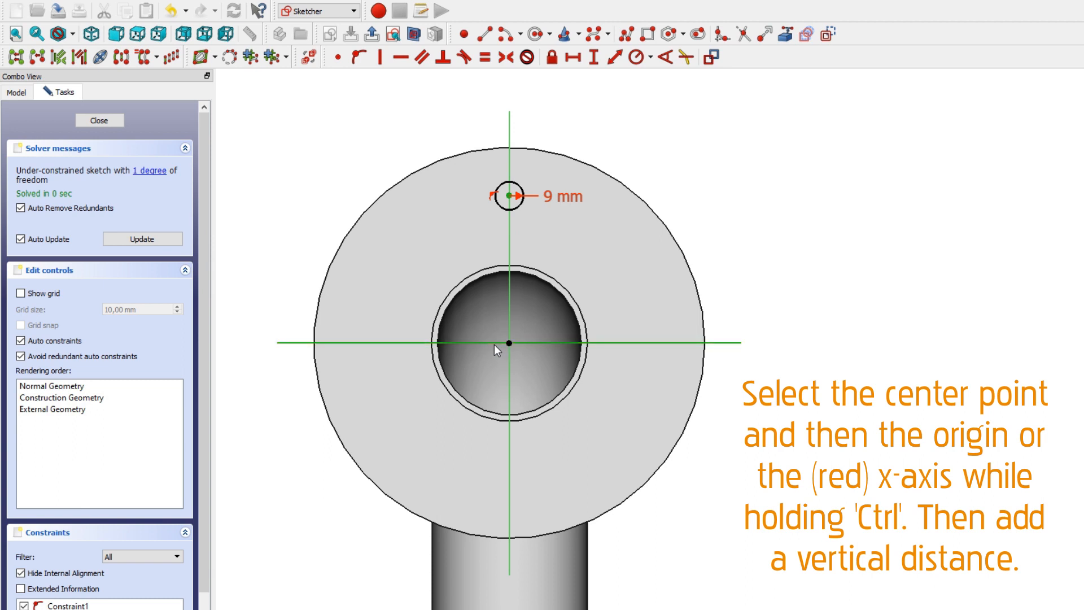
{"action": "left_click", "coordinate": [592, 64]}
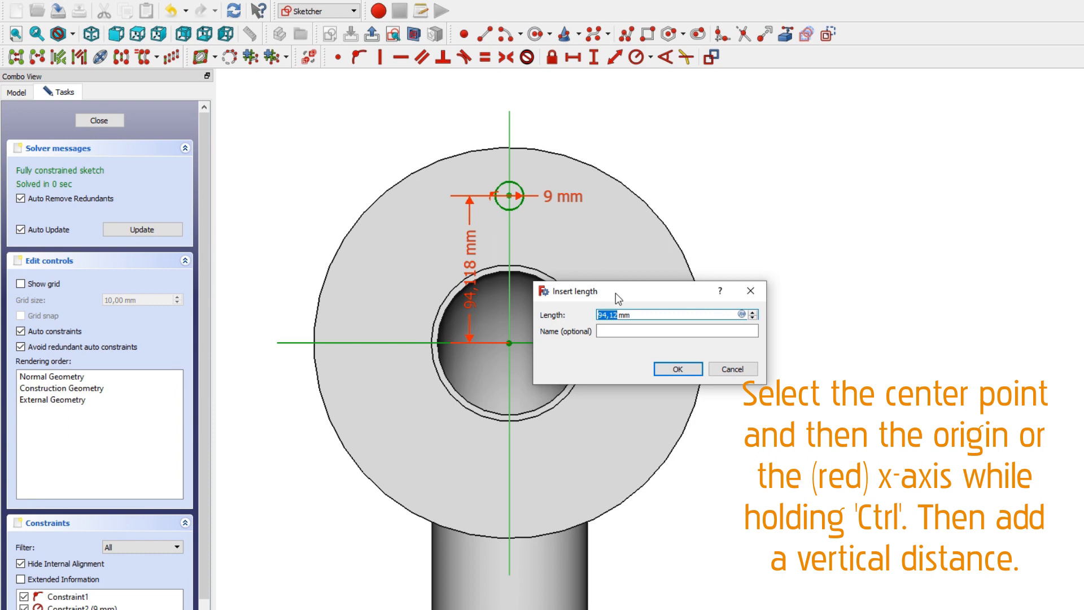
{"action": "type", "text": "100"}
{"action": "key", "text": "Return"}
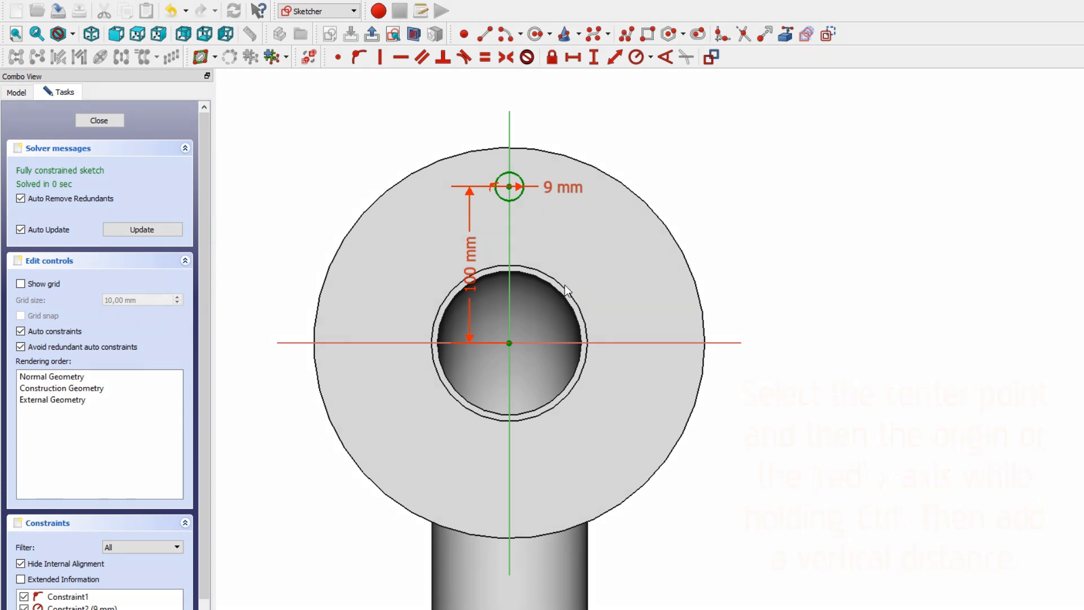
{"action": "left_click", "coordinate": [117, 121]}
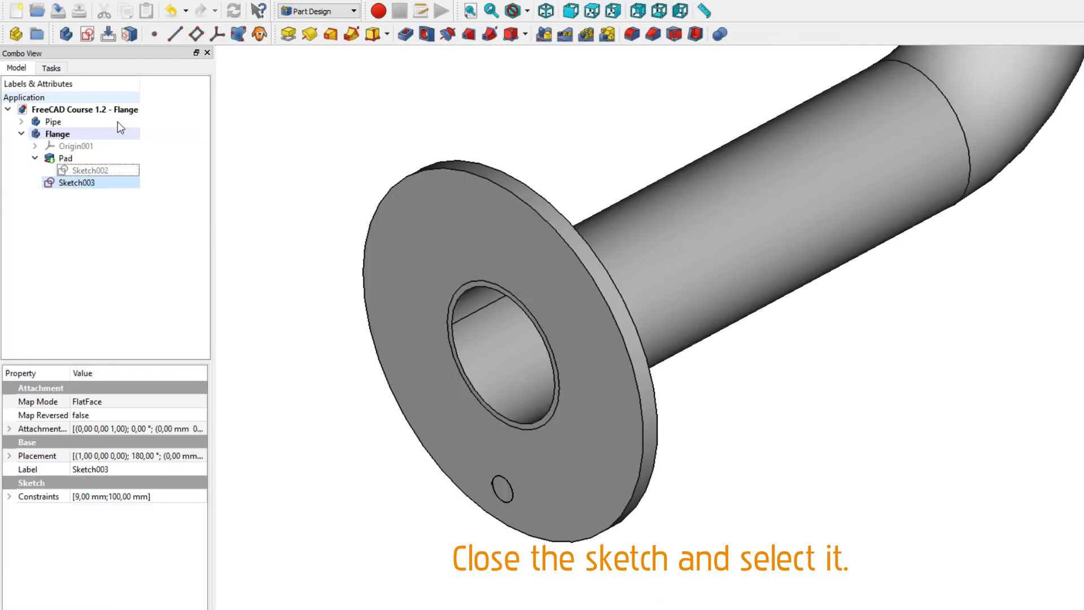
Step: Cut the small circle's sketch through the flange as a Pocket of type Through all
{"action": "left_click", "coordinate": [87, 183]}
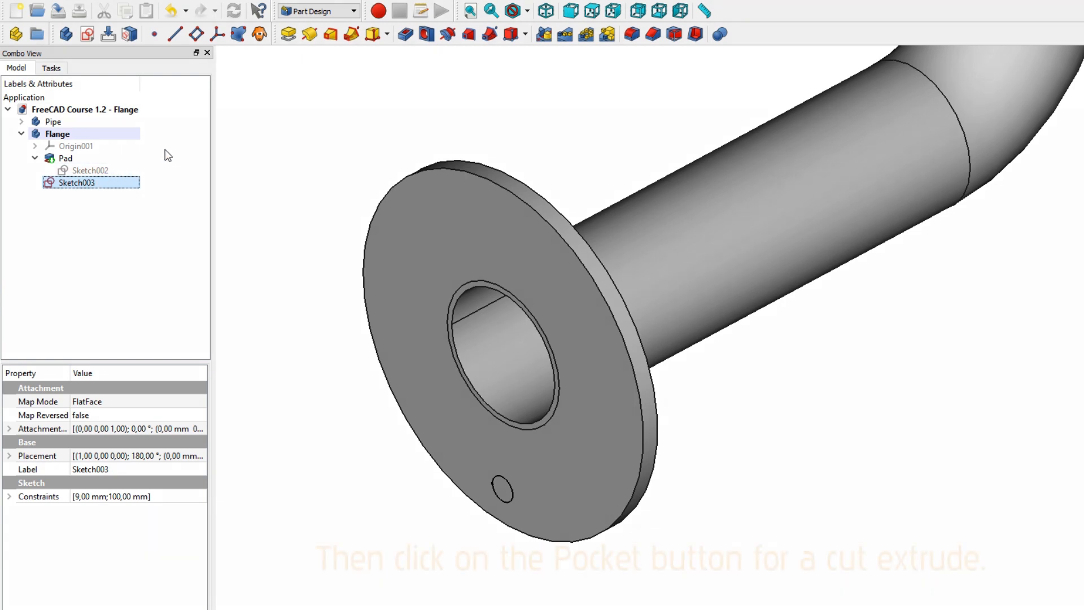
{"action": "left_click", "coordinate": [404, 35]}
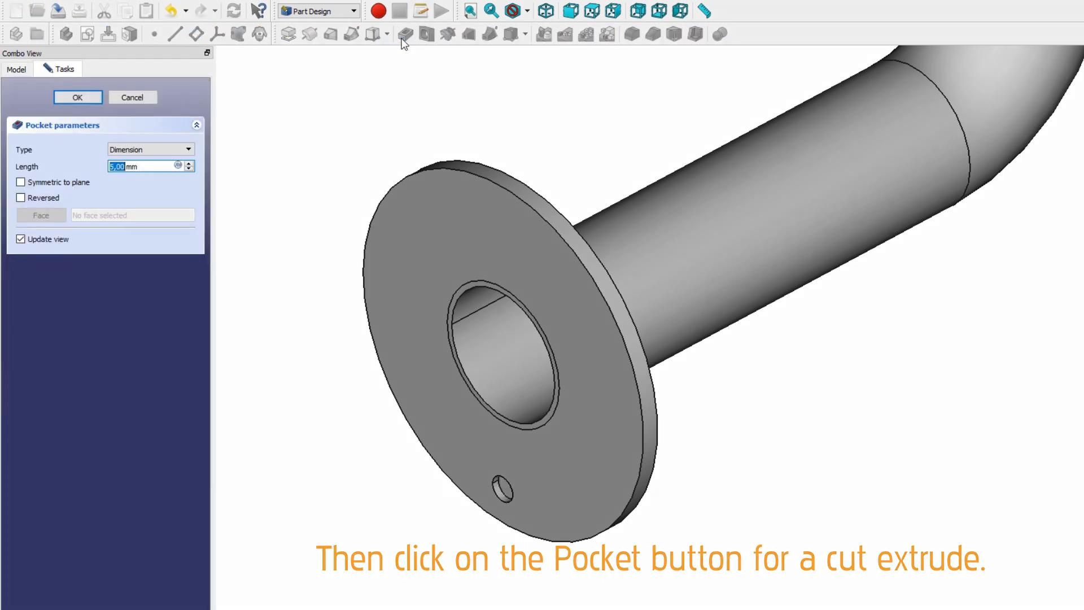
{"action": "left_click", "coordinate": [188, 150]}
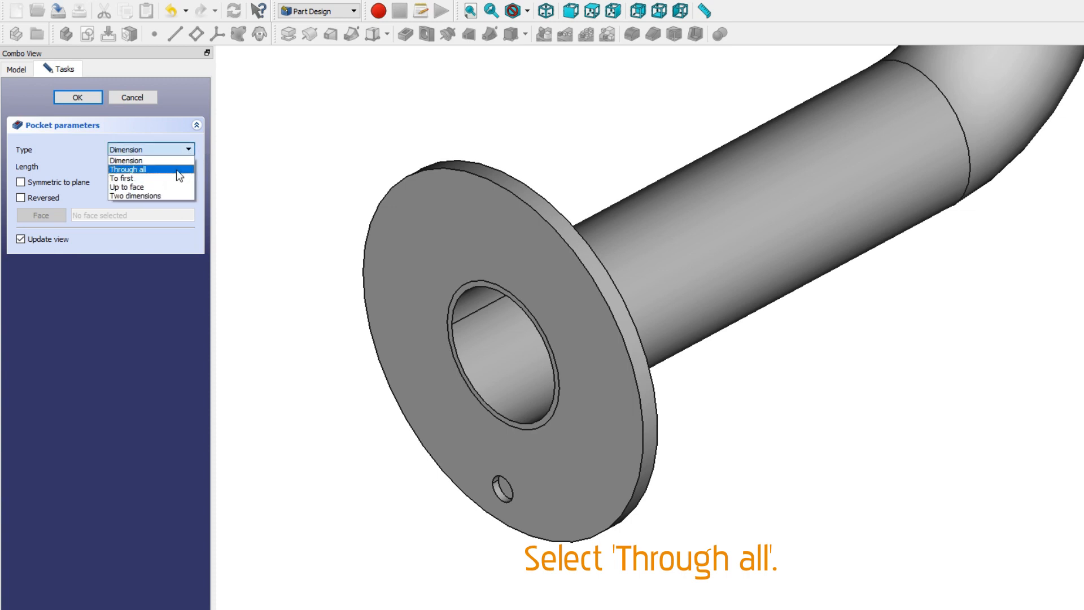
{"action": "left_click", "coordinate": [176, 170]}
{"action": "middle_click_drag", "start_coordinate": [387, 278], "coordinate": [520, 350]}
{"action": "middle_click_drag", "start_coordinate": [985, 455], "coordinate": [677, 484]}
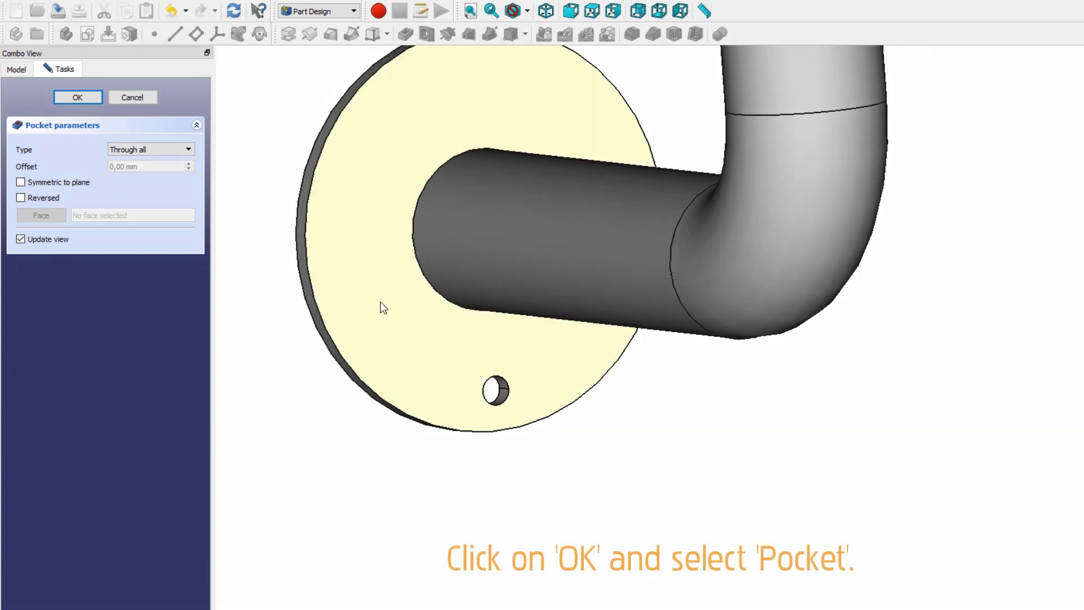
{"action": "left_click", "coordinate": [94, 99]}
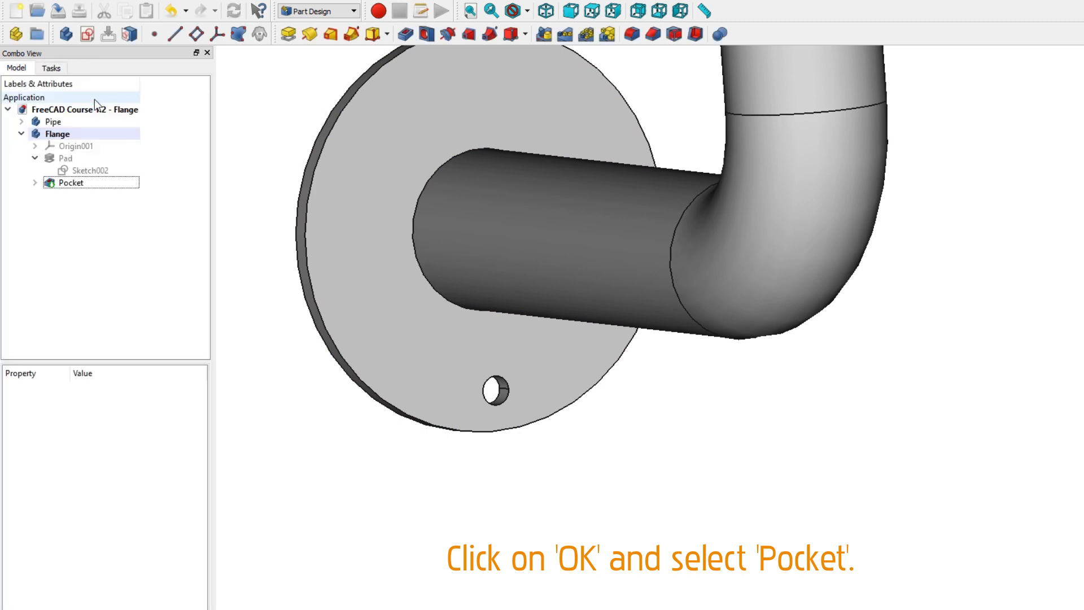
Step: Create a polar pattern of the pocket around the normal sketch axis with 12 occurrences
{"action": "left_click", "coordinate": [72, 183]}
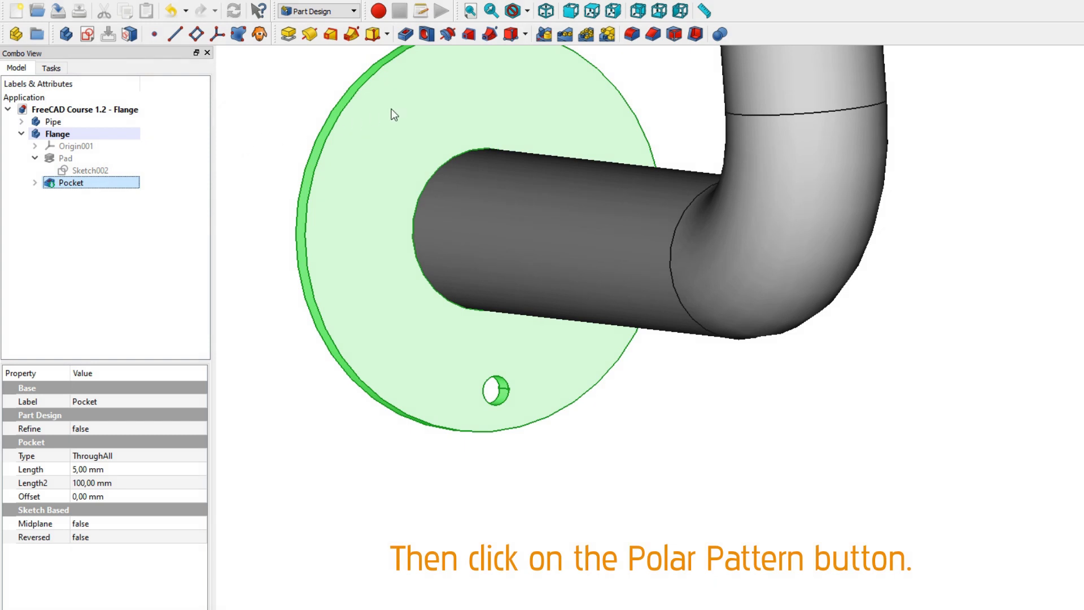
{"action": "left_click", "coordinate": [583, 36]}
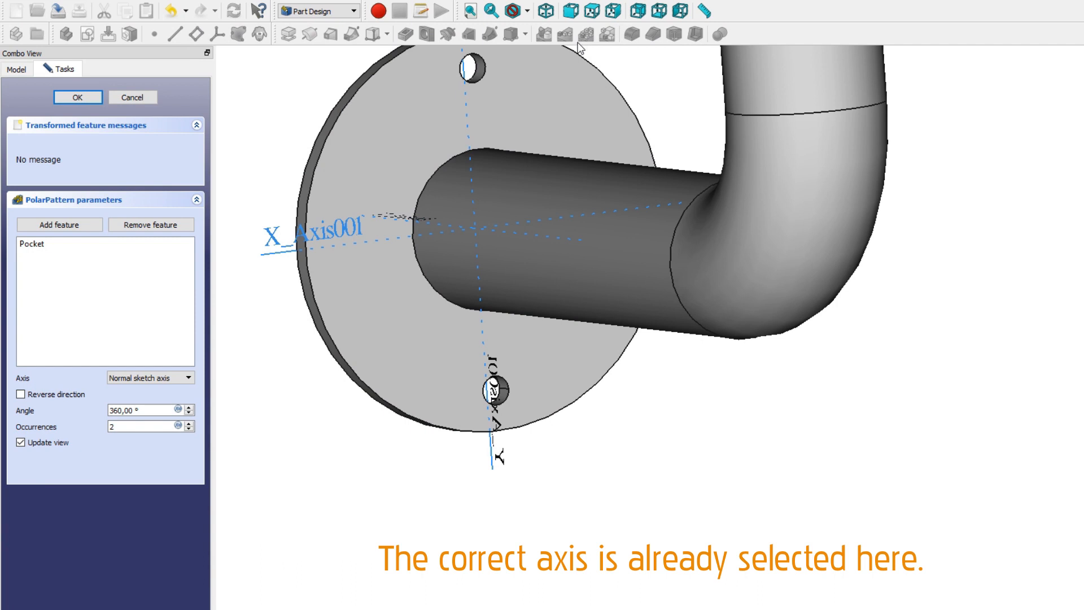
{"action": "left_click", "coordinate": [144, 379]}
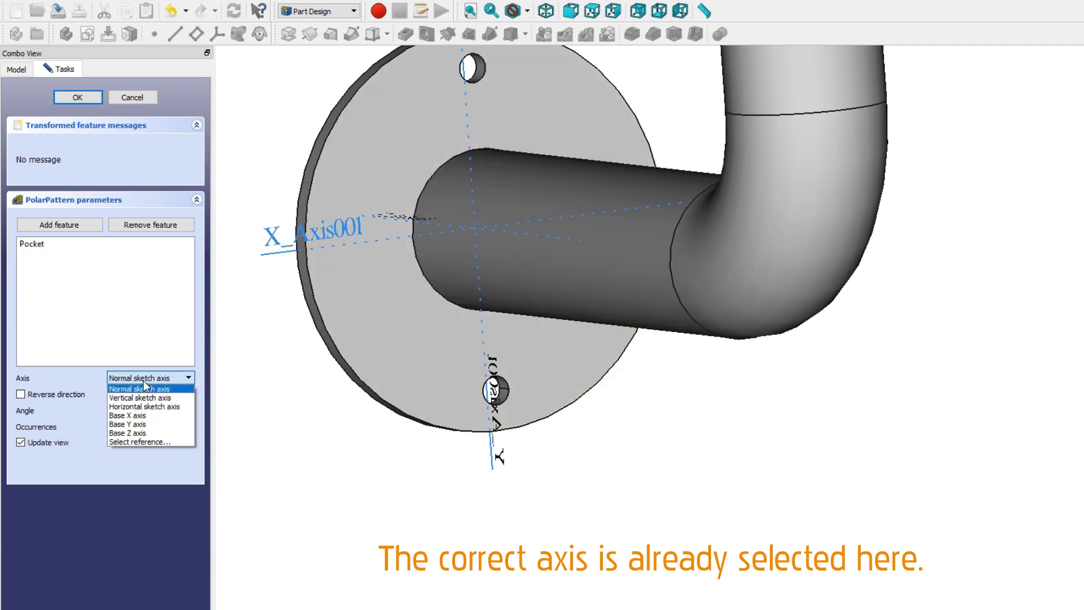
{"action": "left_click", "coordinate": [143, 382]}
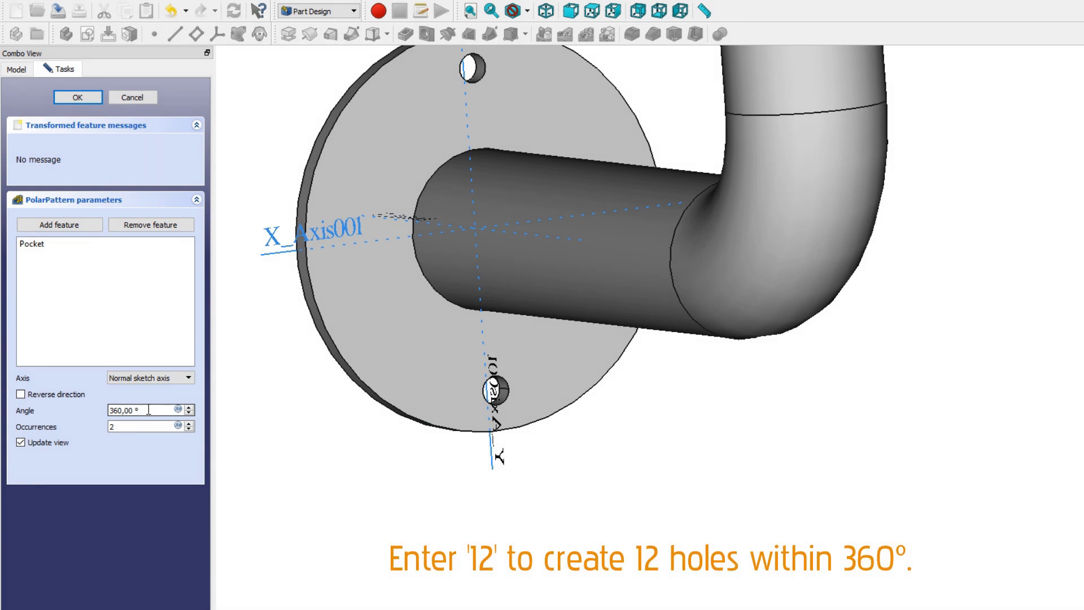
{"action": "double_click", "coordinate": [121, 426]}
{"action": "type", "text": "12"}
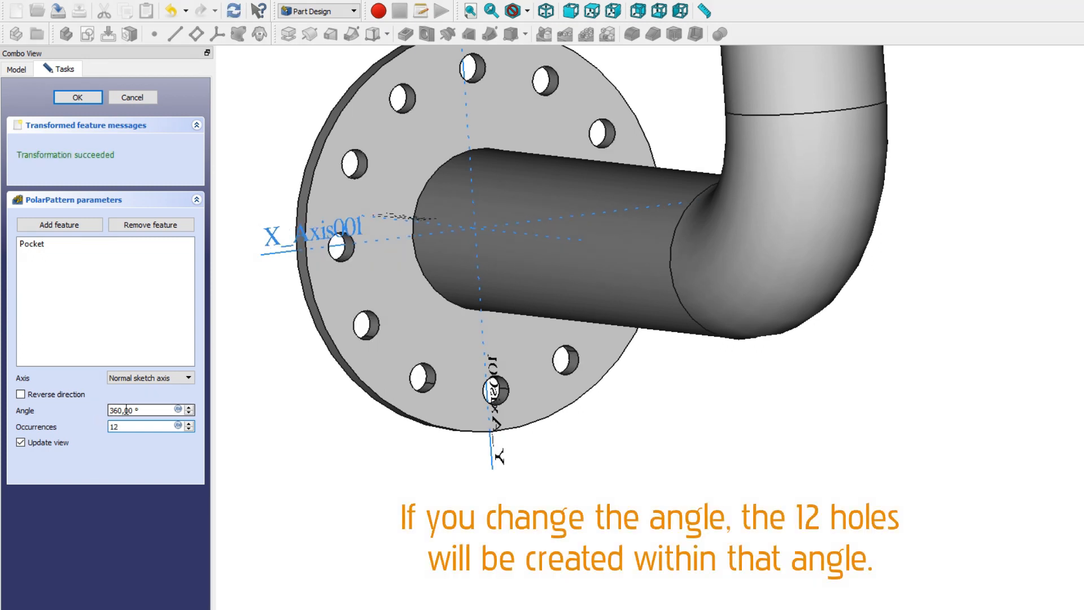
Step: Try a pattern angle of 300° to check the hole spacing, and set the angle back to 360°
{"action": "key", "text": "shift+Tab"}
{"action": "type", "text": "300"}
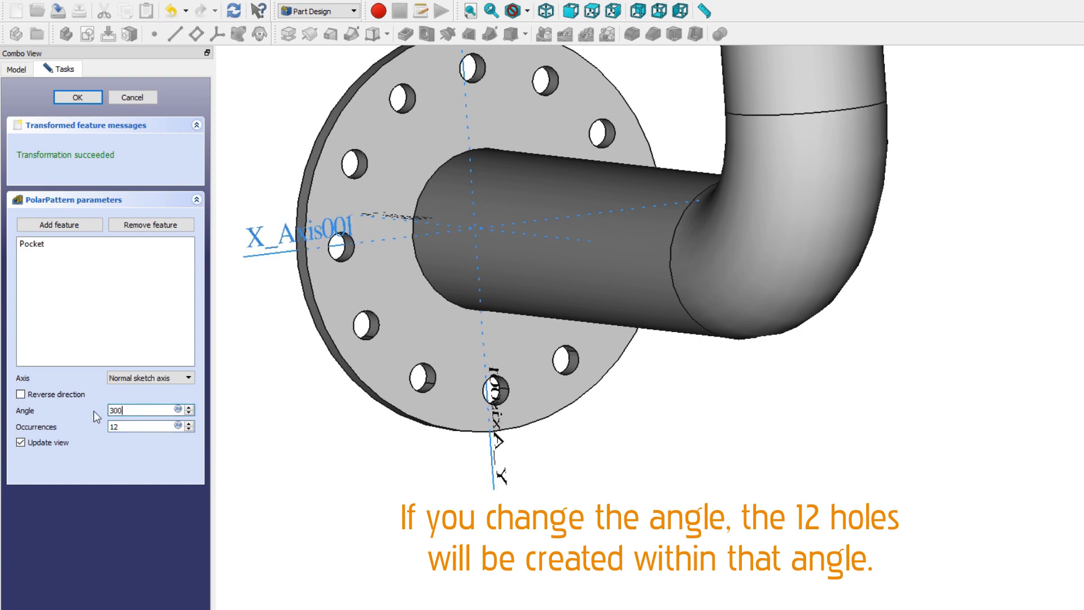
{"action": "middle_click_drag", "start_coordinate": [696, 473], "coordinate": [767, 451]}
{"action": "middle_click_drag", "start_coordinate": [808, 480], "coordinate": [669, 452]}
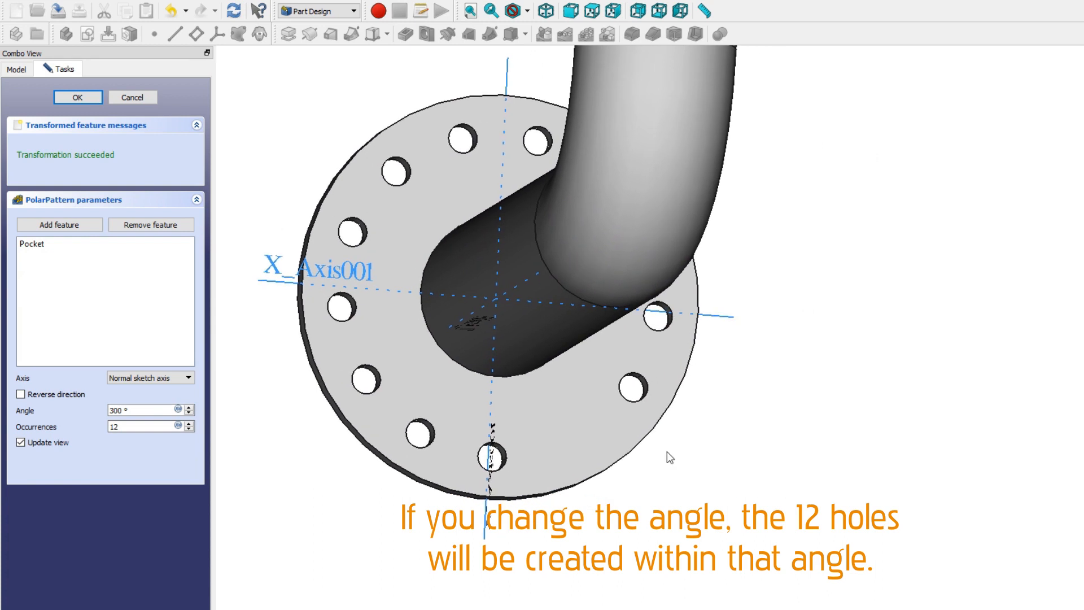
{"action": "left_click", "coordinate": [115, 411]}
{"action": "type", "text": "6"}
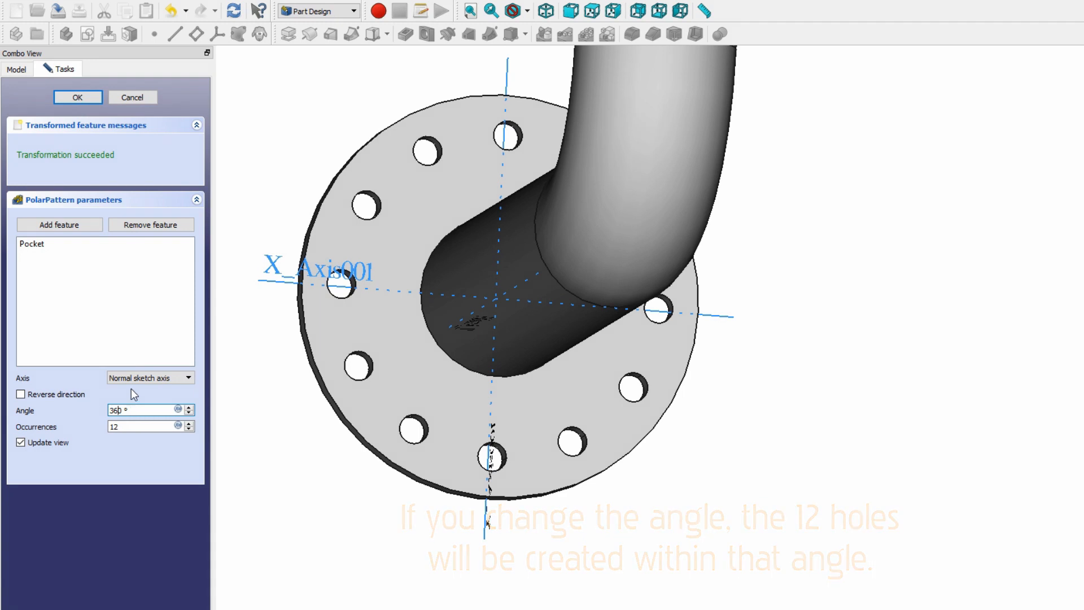
Step: Accept the polar pattern and inspect the flange holes from the front
{"action": "left_click", "coordinate": [90, 100]}
{"action": "middle_click_drag", "start_coordinate": [301, 245], "coordinate": [739, 349]}
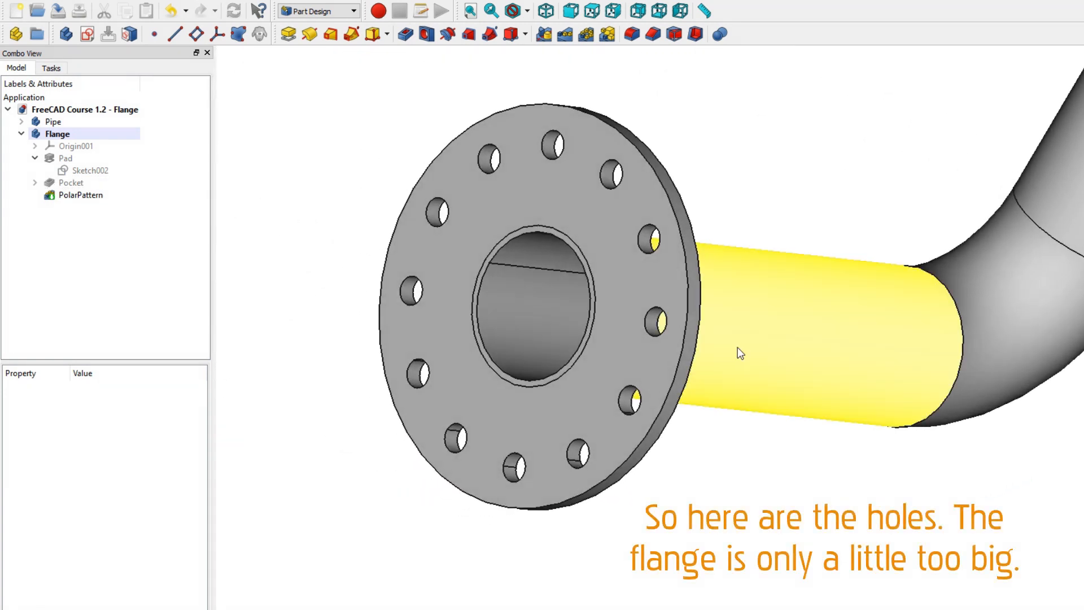
{"action": "middle_click_drag", "start_coordinate": [739, 152], "coordinate": [638, 168]}
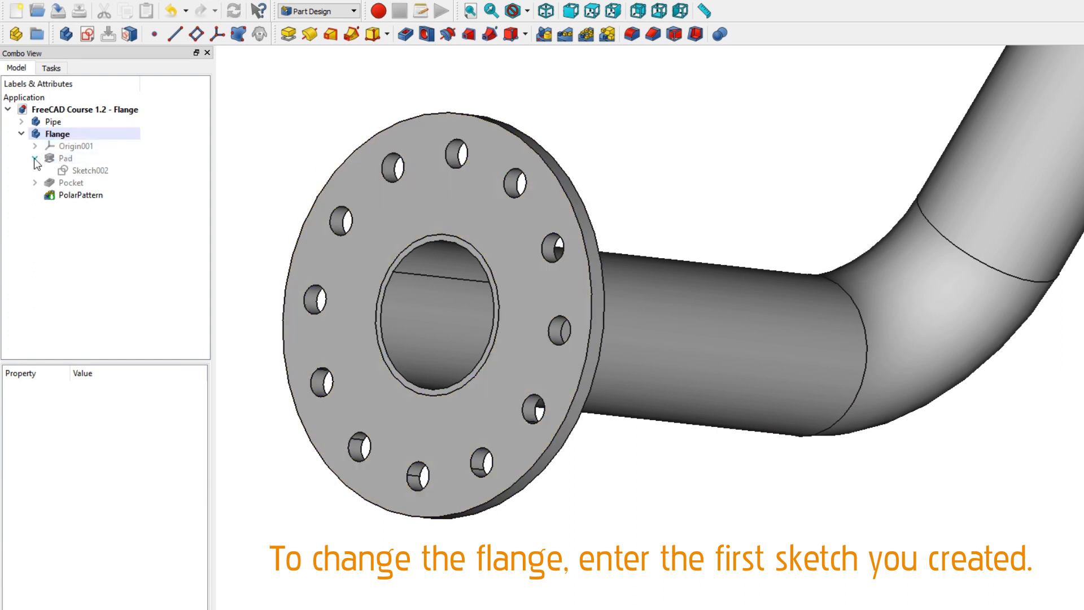
Step: Set the flange's outer radius to 100 mm in the pad's sketch and leave the sketch
{"action": "double_click", "coordinate": [69, 171]}
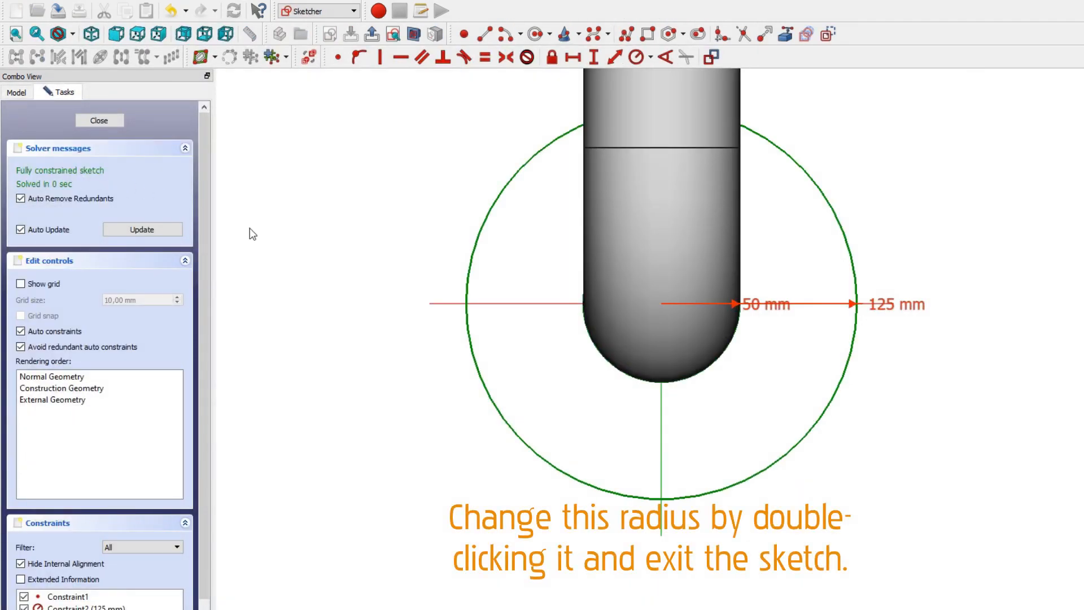
{"action": "left_click_drag", "start_coordinate": [904, 310], "coordinate": [903, 226]}
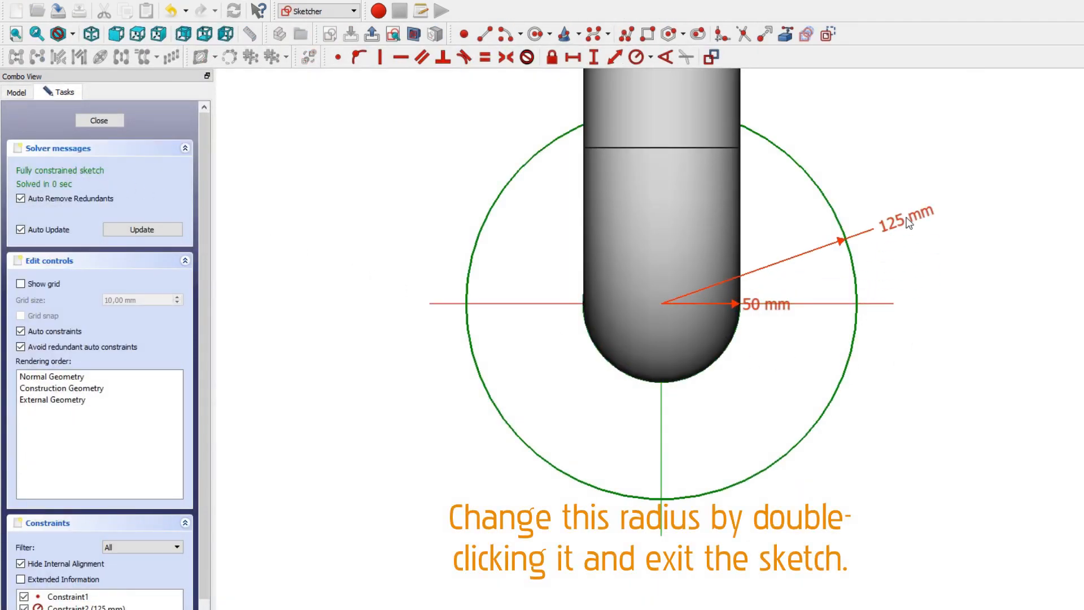
{"action": "double_click", "coordinate": [904, 225]}
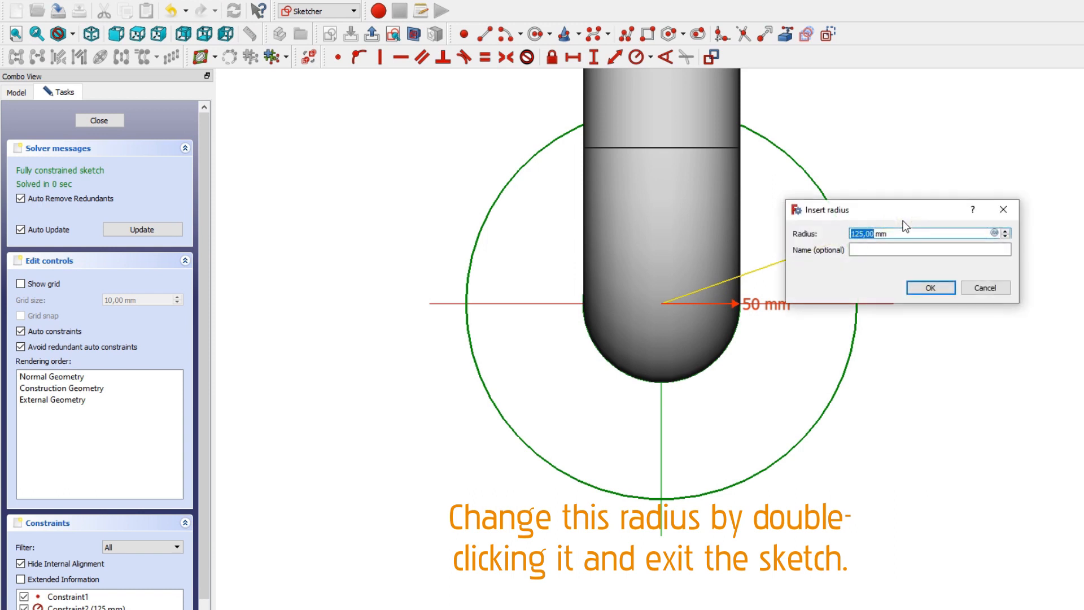
{"action": "type", "text": "100"}
{"action": "key", "text": "Return"}
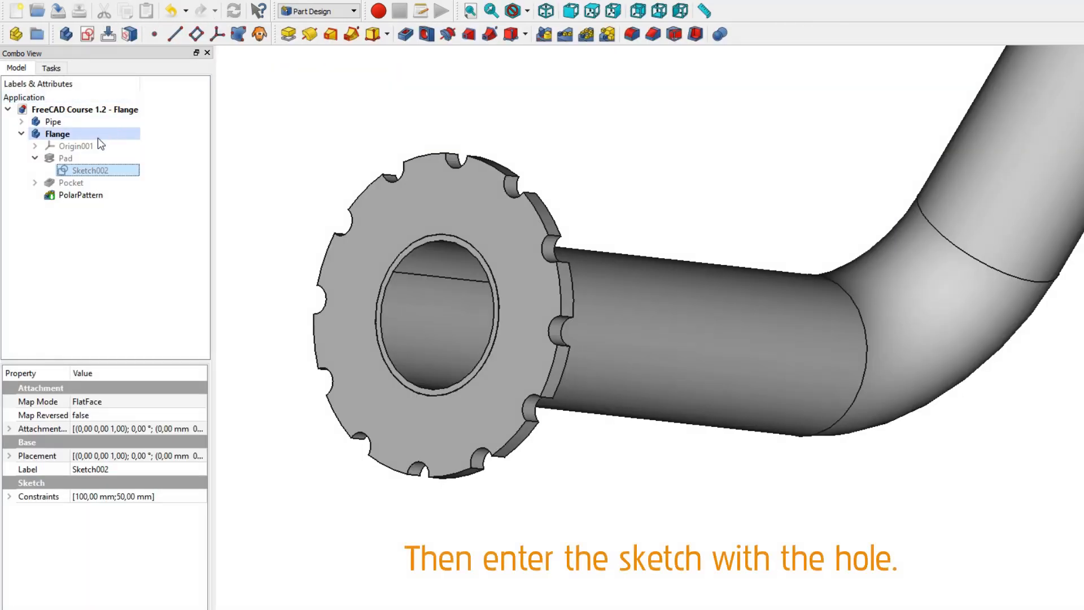
Step: Set the hole centre's vertical distance from the origin to 75 mm in the pocket's sketch and leave the sketch
{"action": "left_click", "coordinate": [34, 183]}
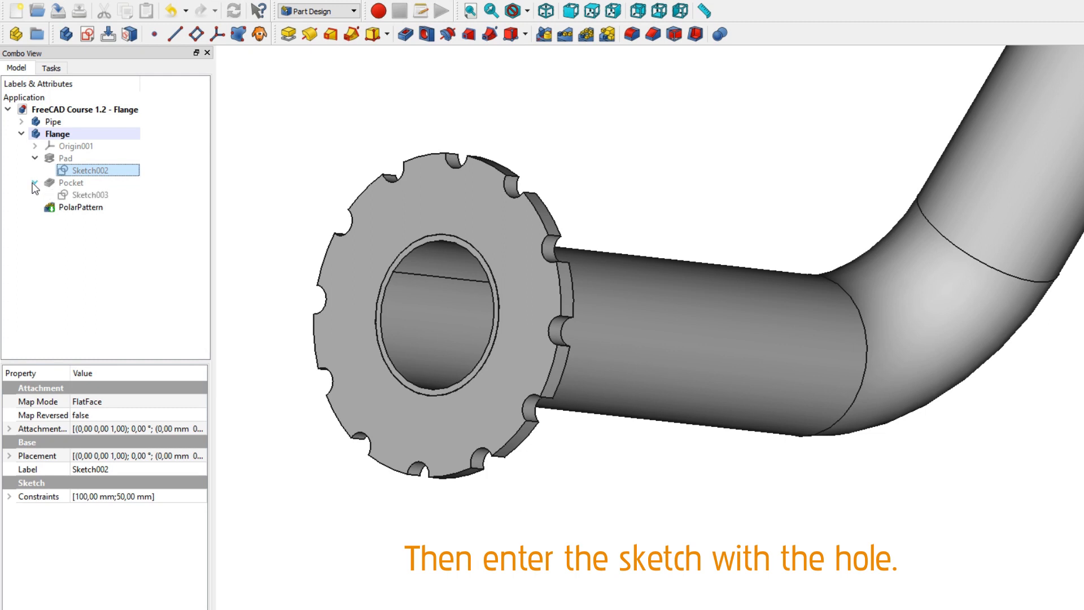
{"action": "double_click", "coordinate": [80, 195]}
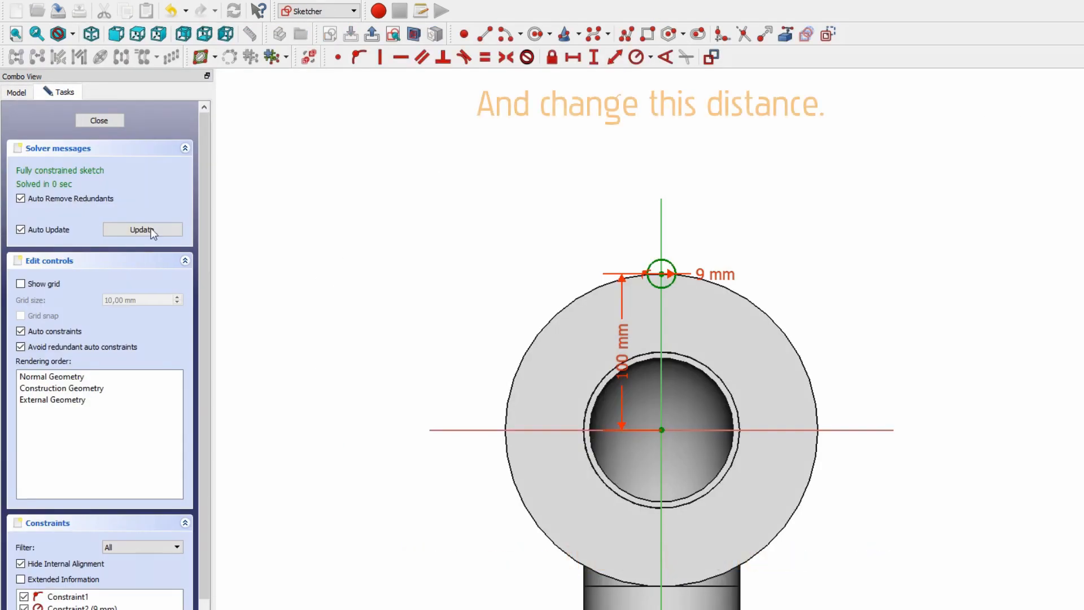
{"action": "double_click", "coordinate": [619, 368]}
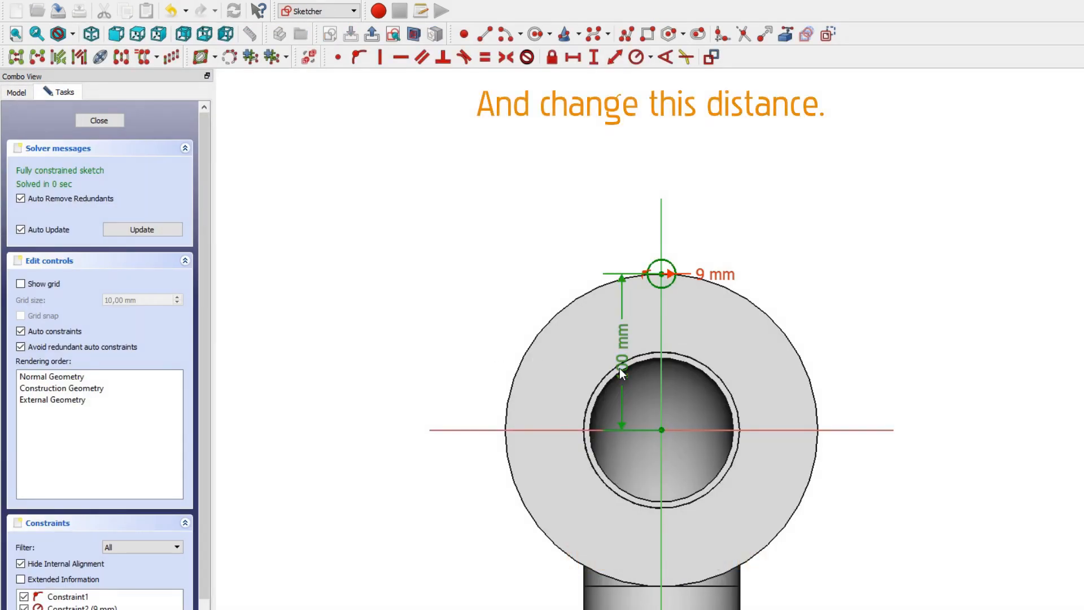
{"action": "type", "text": "75"}
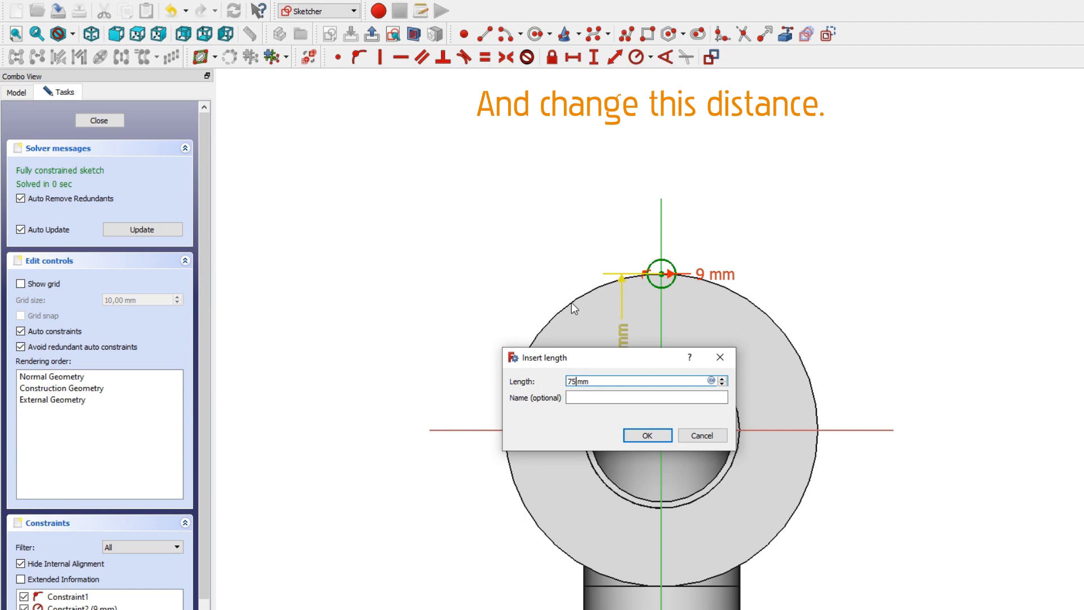
{"action": "key", "text": "Return"}
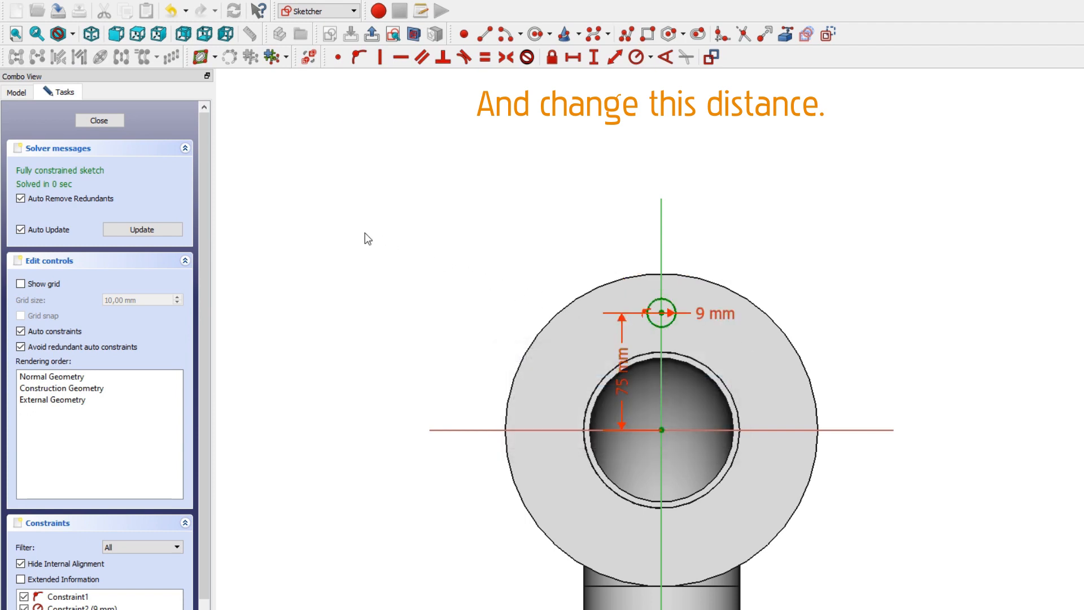
{"action": "left_click", "coordinate": [114, 124]}
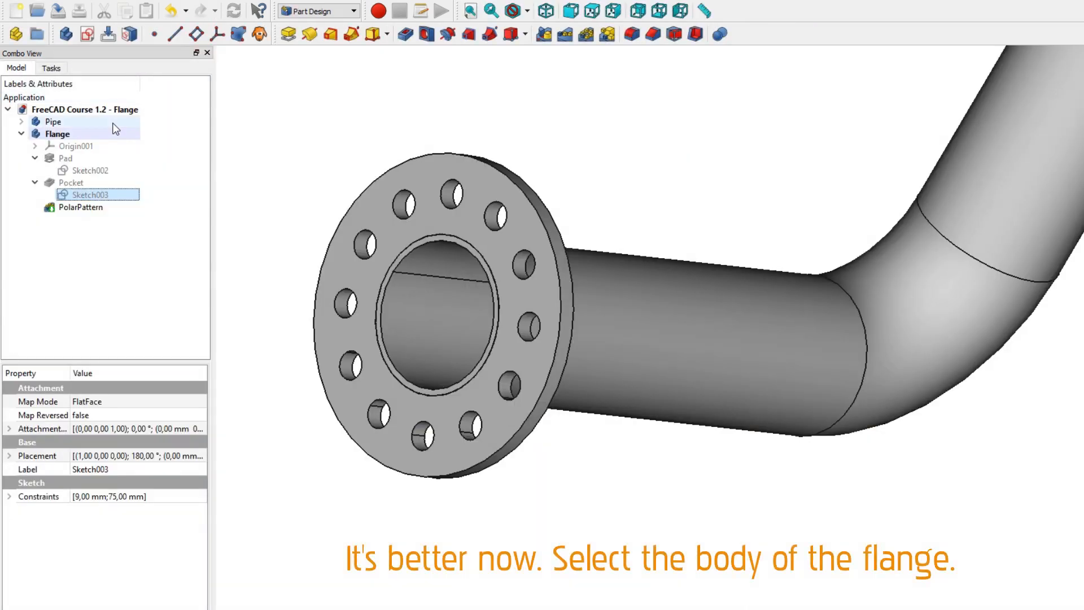
Step: Set the flange body's shape colour to the saved custom orange #ef8900 in its display properties
{"action": "left_click", "coordinate": [89, 135]}
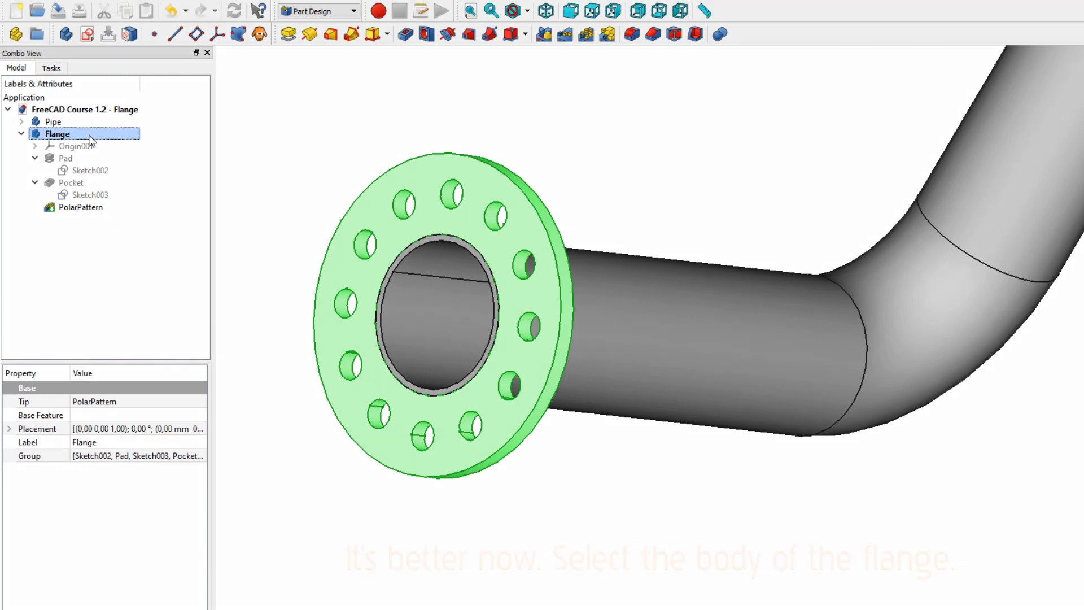
{"action": "key", "text": "ctrl+d"}
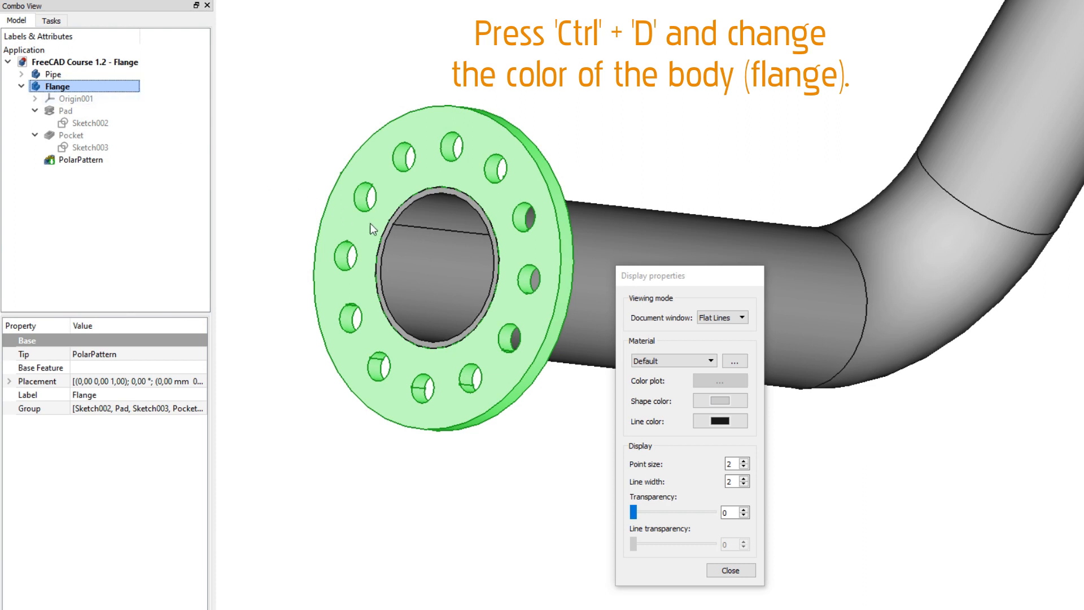
{"action": "left_click", "coordinate": [705, 402]}
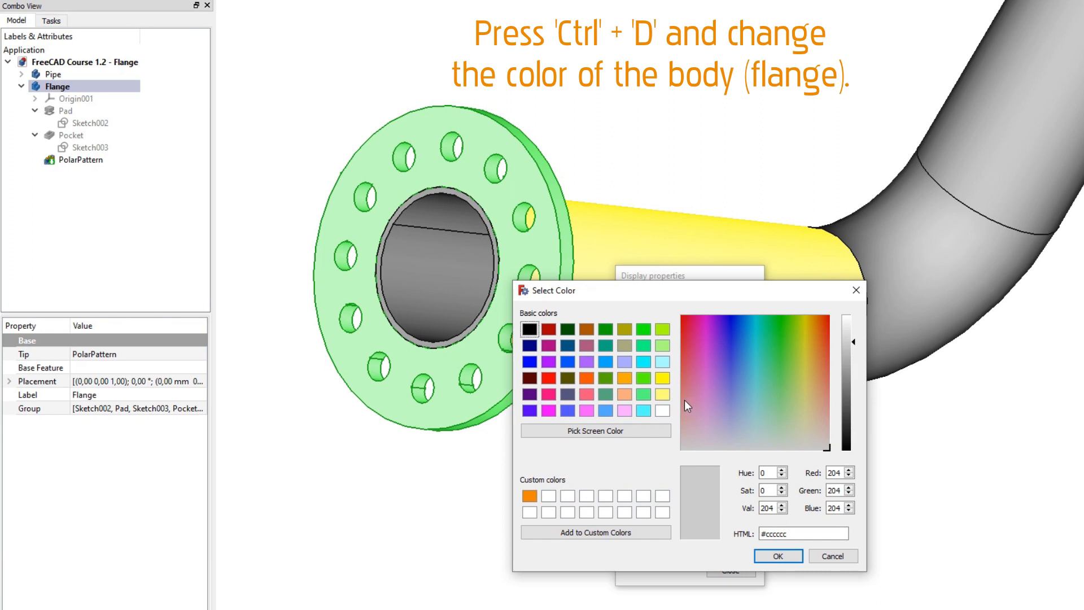
{"action": "left_click", "coordinate": [530, 495]}
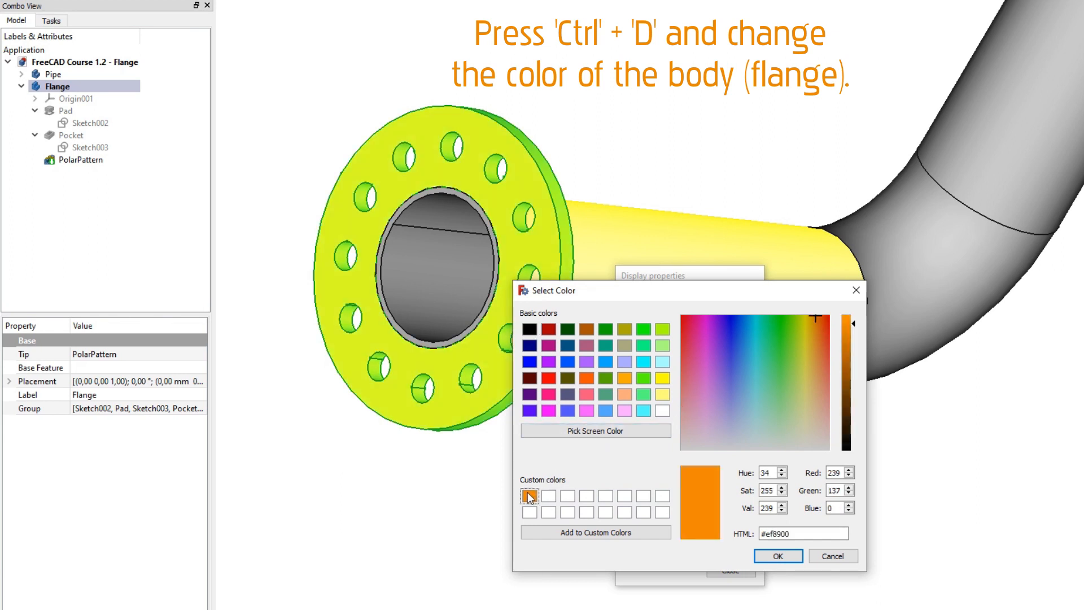
{"action": "left_click", "coordinate": [775, 556]}
{"action": "left_click", "coordinate": [734, 570]}
{"action": "left_click", "coordinate": [713, 534]}
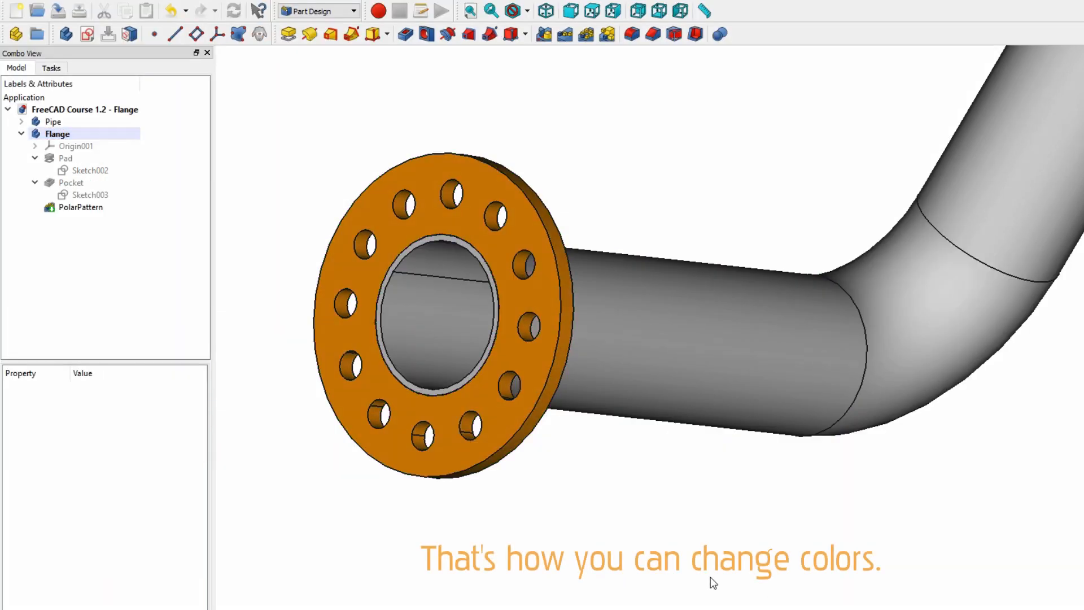
Step: Hide the pipe body so that only the flange is shown, and clear the selection
{"action": "middle_click_drag", "start_coordinate": [718, 516], "coordinate": [692, 484]}
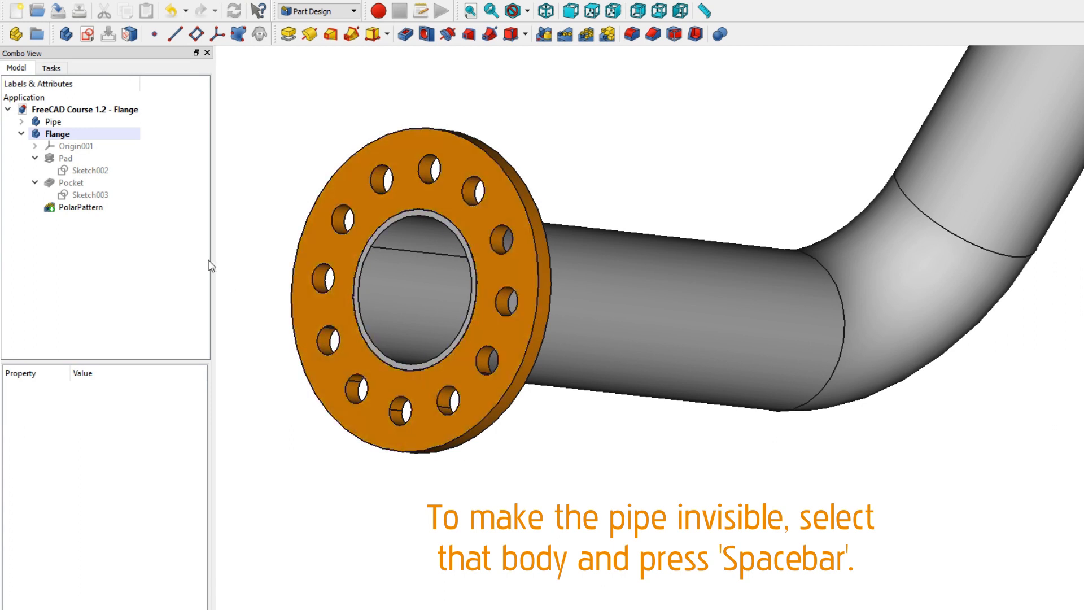
{"action": "left_click", "coordinate": [53, 122]}
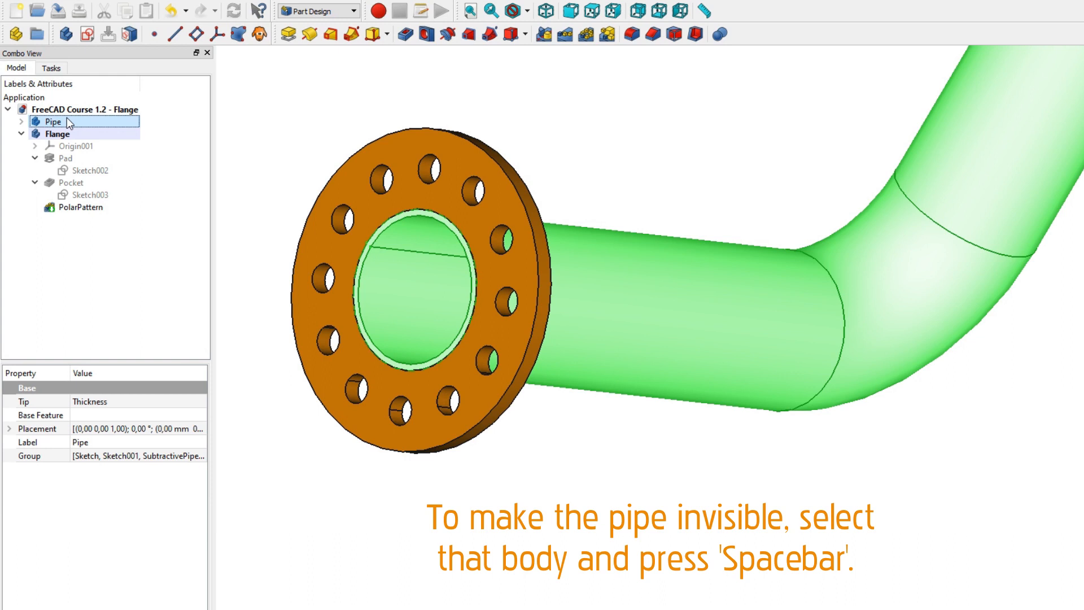
{"action": "key", "text": "space"}
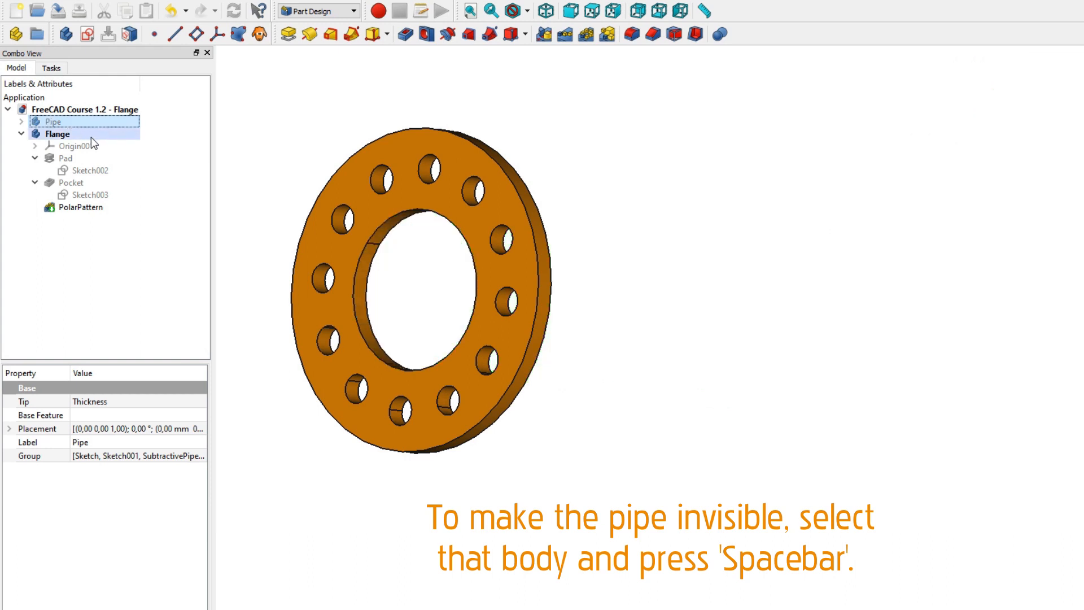
{"action": "left_click", "coordinate": [237, 235]}
Step: Chamfer the inner and outer circular edges on both faces of the flange with a size of 3 mm
{"action": "scroll", "coordinate": [248, 238], "scroll_direction": "up", "scroll_amount": 3}
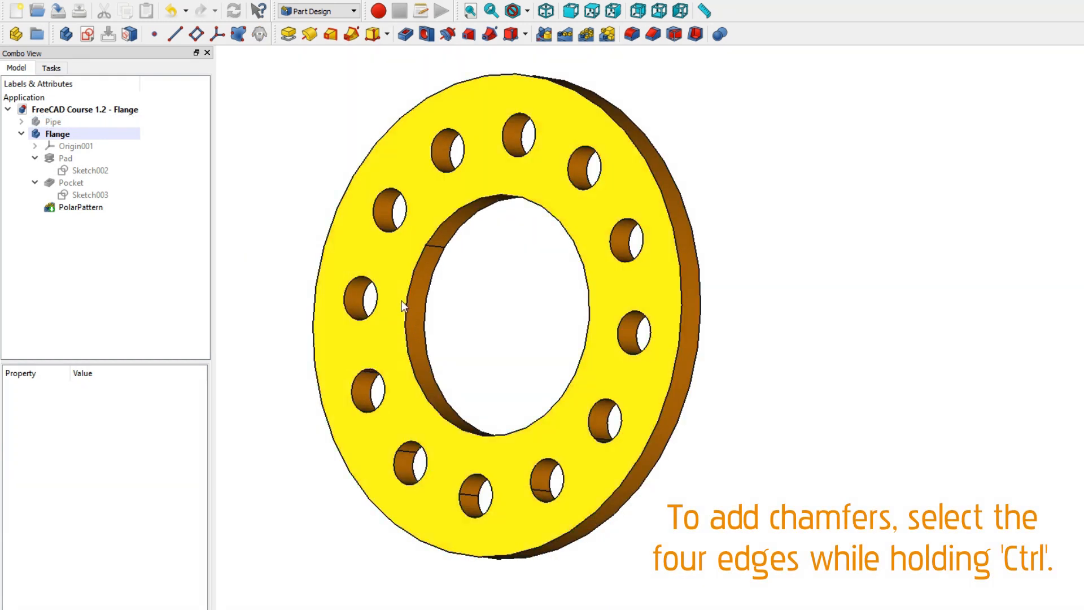
{"action": "left_click", "coordinate": [407, 301]}
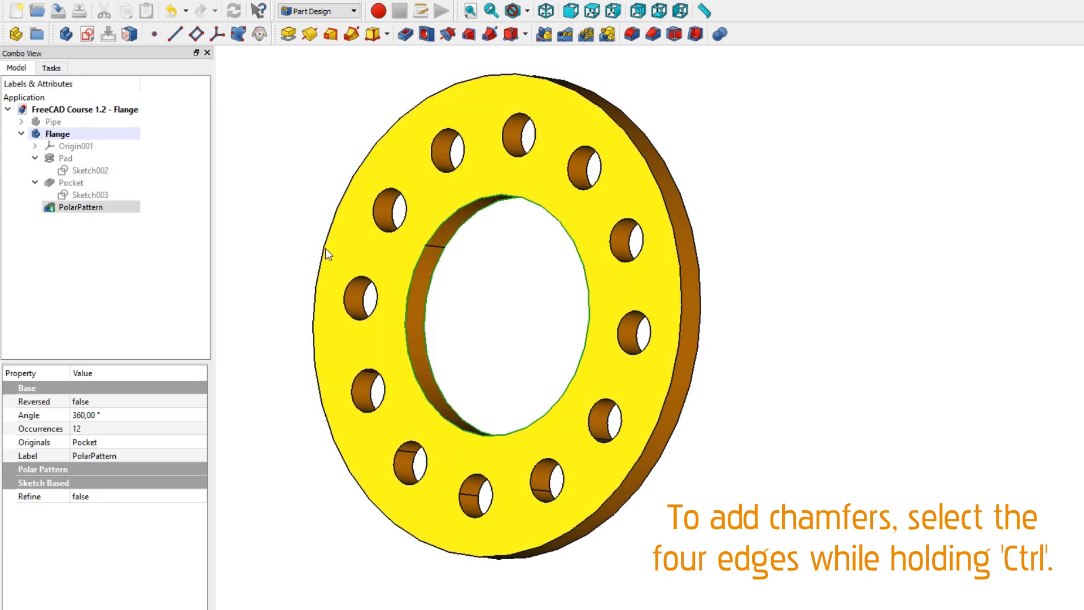
{"action": "left_click", "coordinate": [324, 247], "text": "ctrl"}
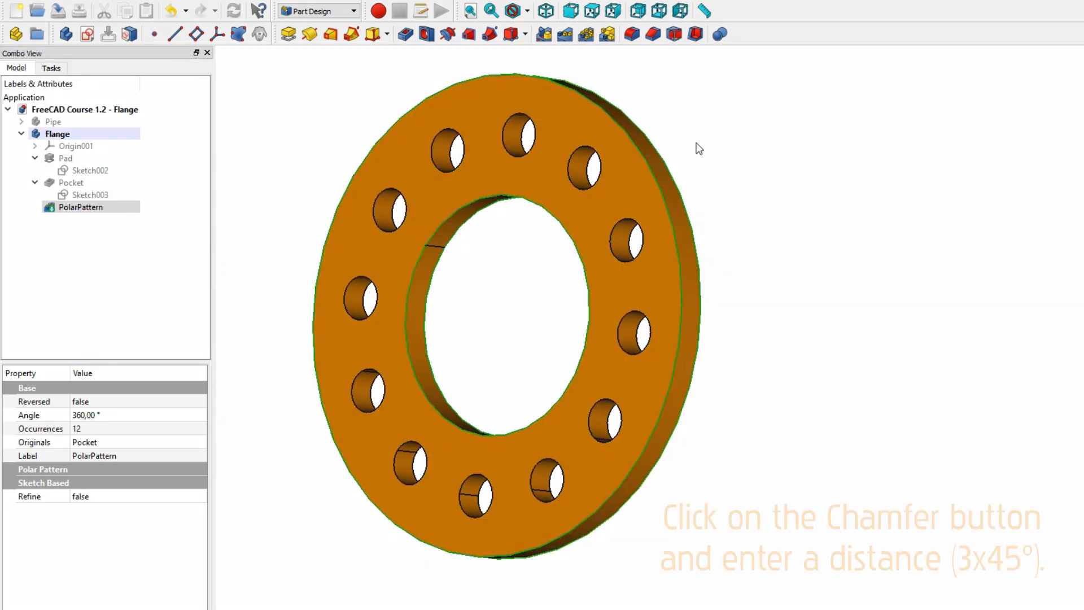
{"action": "left_click", "coordinate": [652, 35]}
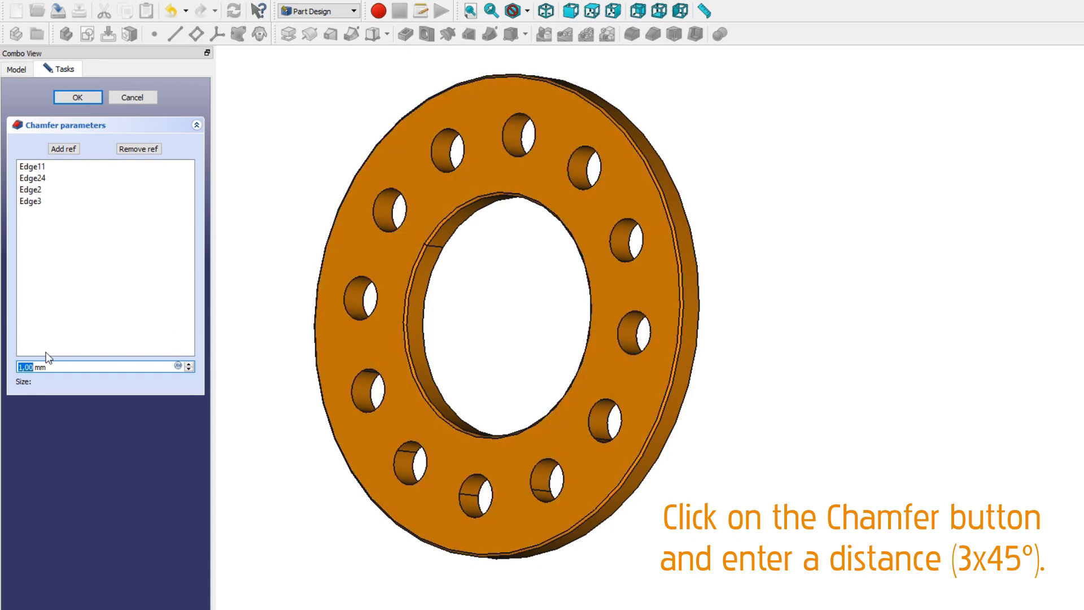
{"action": "type", "text": "3"}
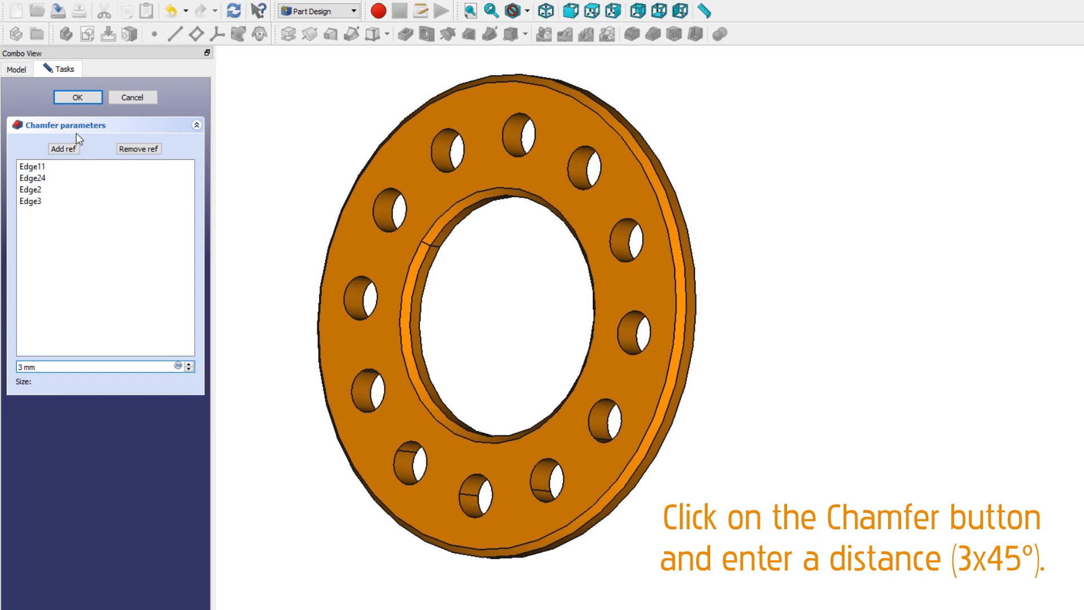
{"action": "left_click", "coordinate": [81, 98]}
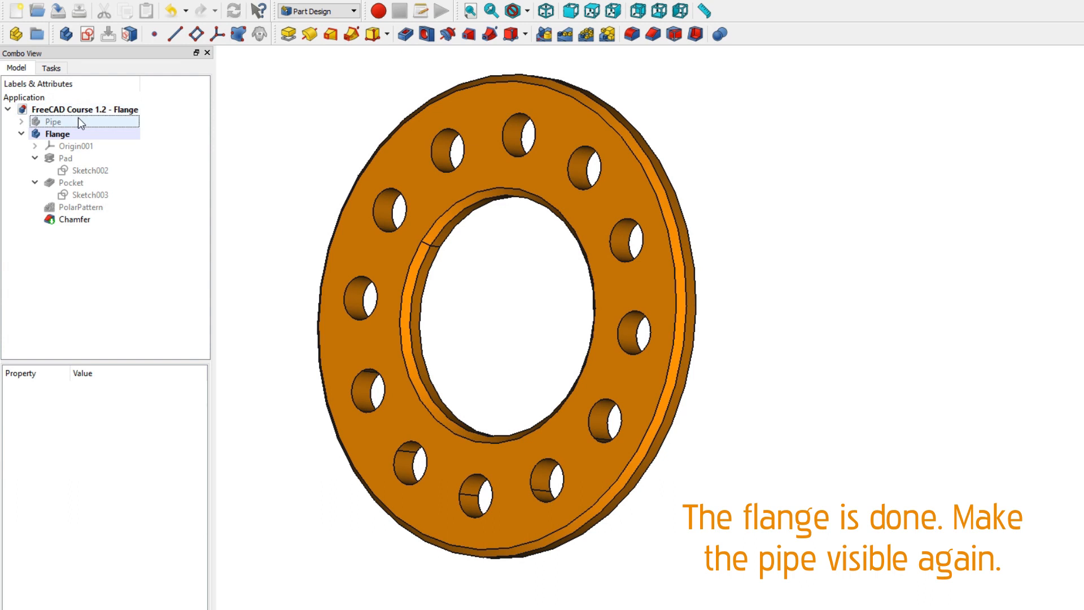
Step: Make the pipe body visible again and inspect the chamfered flange on the pipe end from several angles
{"action": "left_click", "coordinate": [79, 121]}
{"action": "key", "text": "space"}
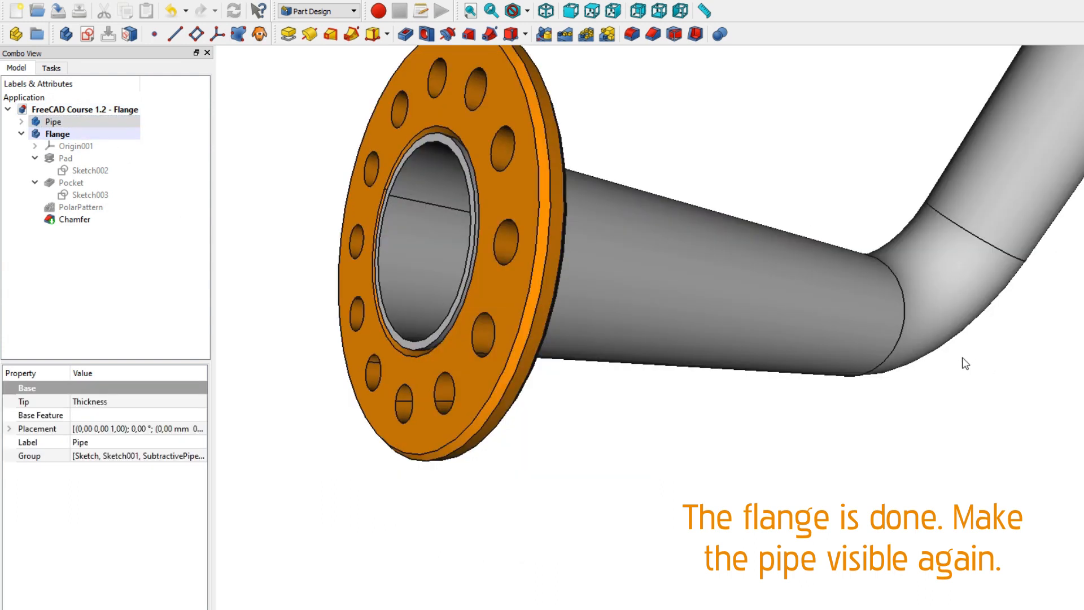
{"action": "left_click_drag", "start_coordinate": [961, 360], "coordinate": [936, 375]}
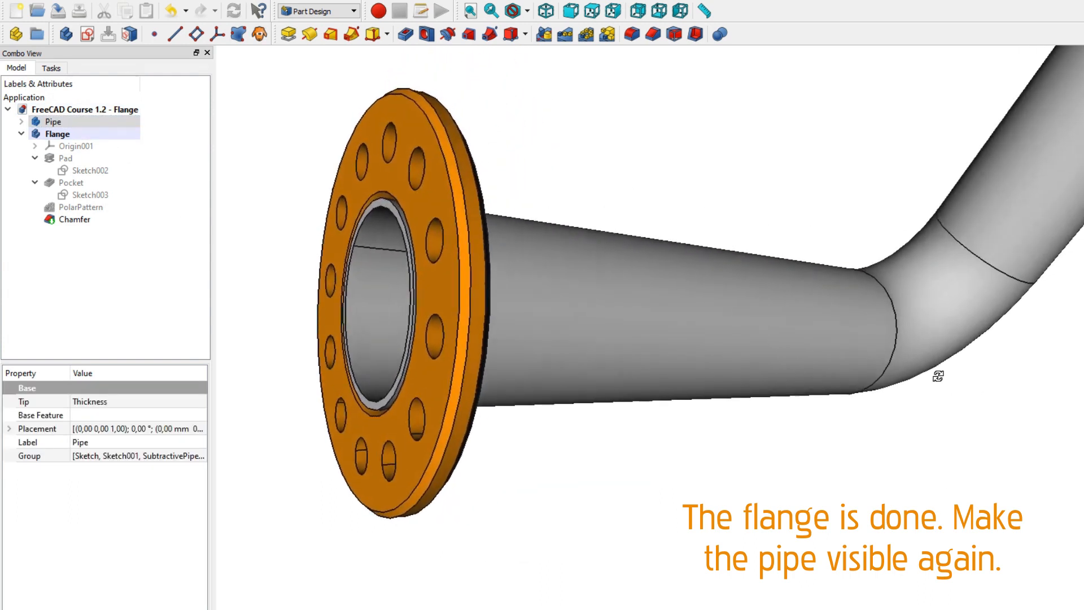
{"action": "scroll", "coordinate": [285, 369], "scroll_direction": "up", "scroll_amount": 5}
{"action": "left_click_drag", "start_coordinate": [332, 346], "coordinate": [332, 460]}
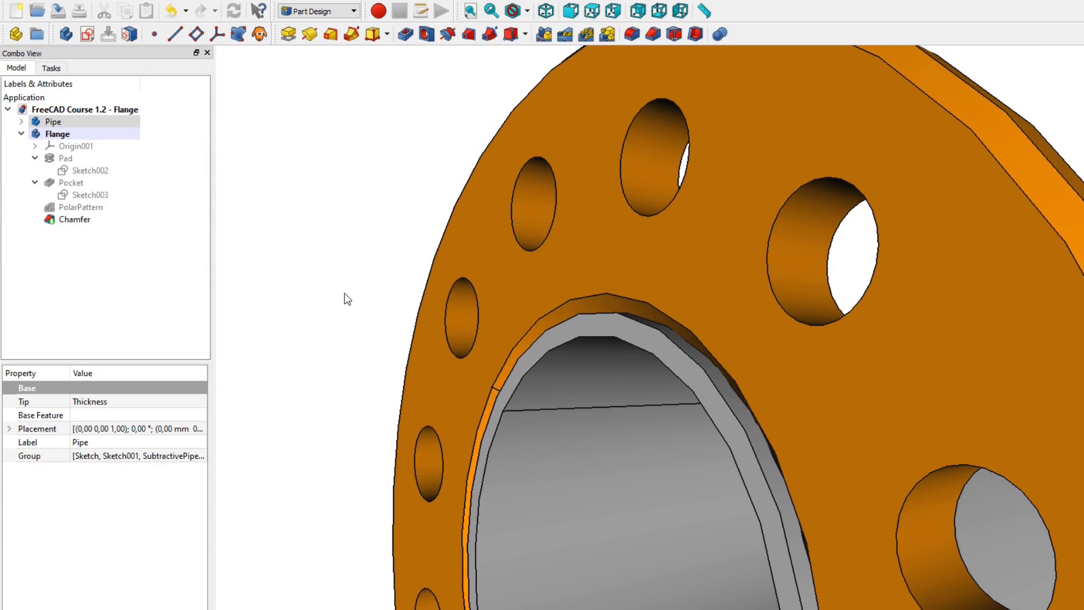
{"action": "scroll", "coordinate": [346, 298], "scroll_direction": "down", "scroll_amount": 5}
{"action": "left_click_drag", "start_coordinate": [882, 484], "coordinate": [976, 419]}
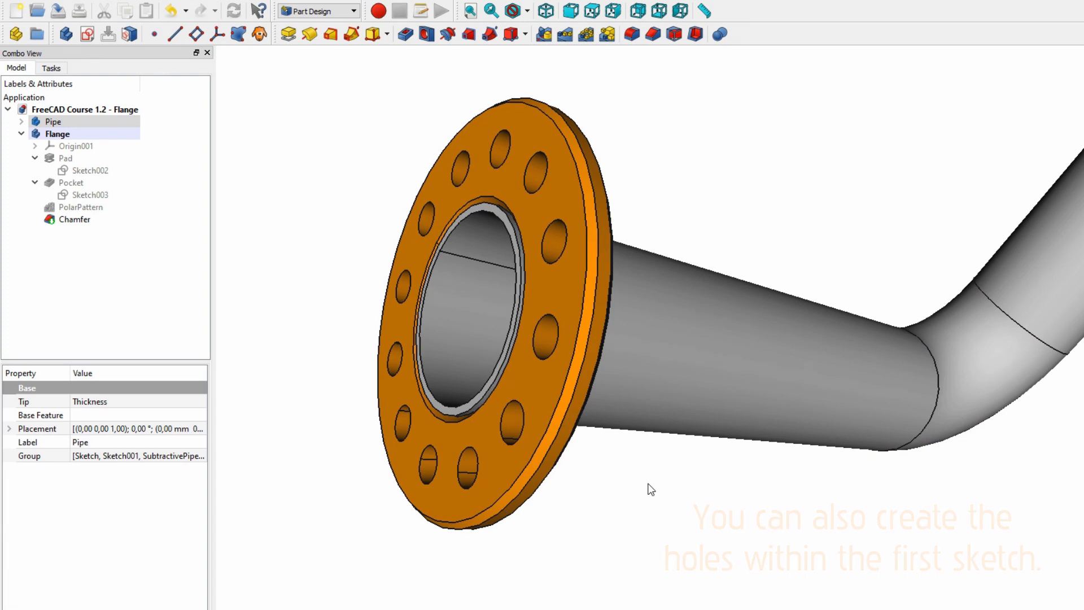
Step: Delete the flange's polar pattern, pocket and chamfer together with the leftover hole sketch
{"action": "left_click", "coordinate": [596, 492]}
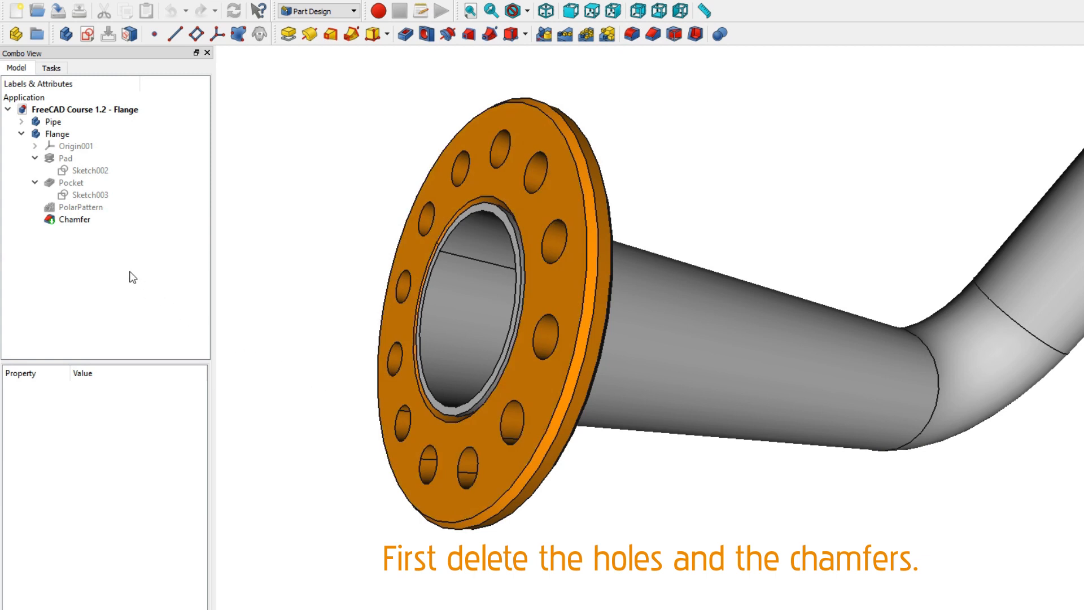
{"action": "left_click", "coordinate": [75, 206]}
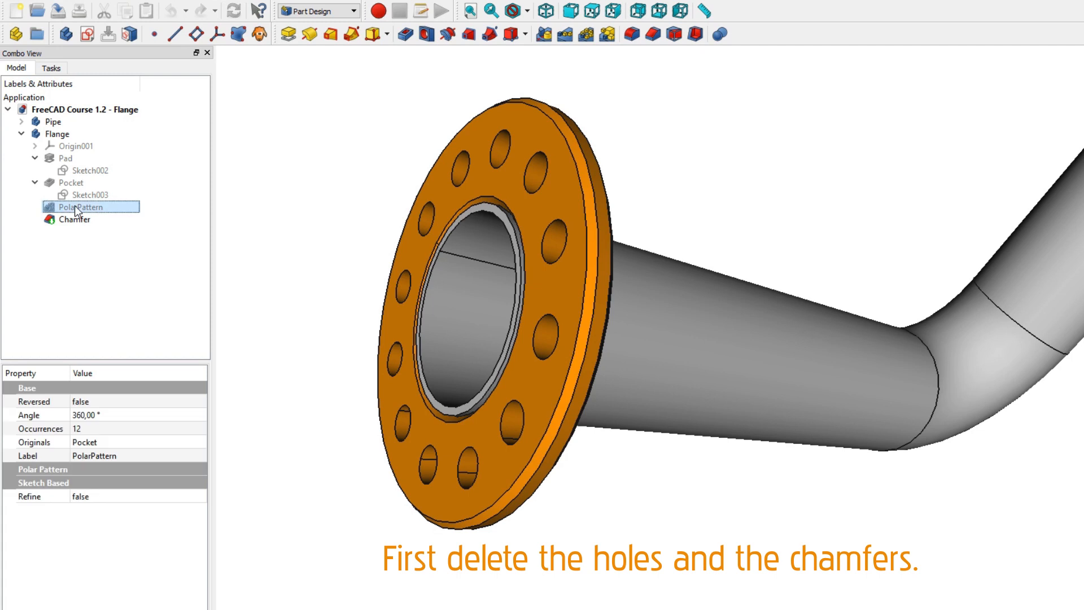
{"action": "left_click", "coordinate": [71, 183], "text": "ctrl"}
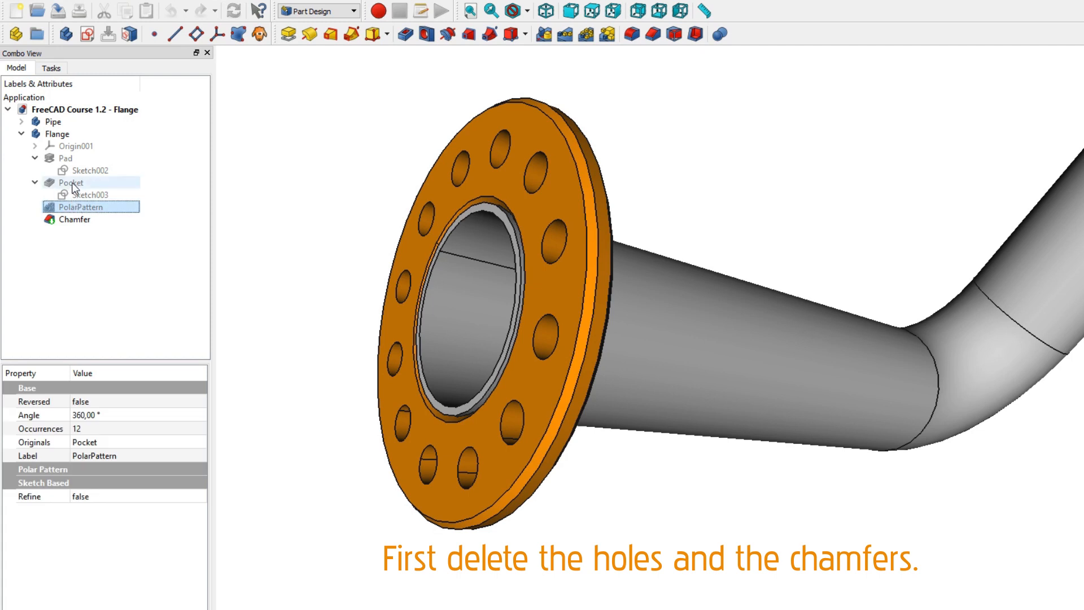
{"action": "left_click", "coordinate": [69, 220], "text": "ctrl"}
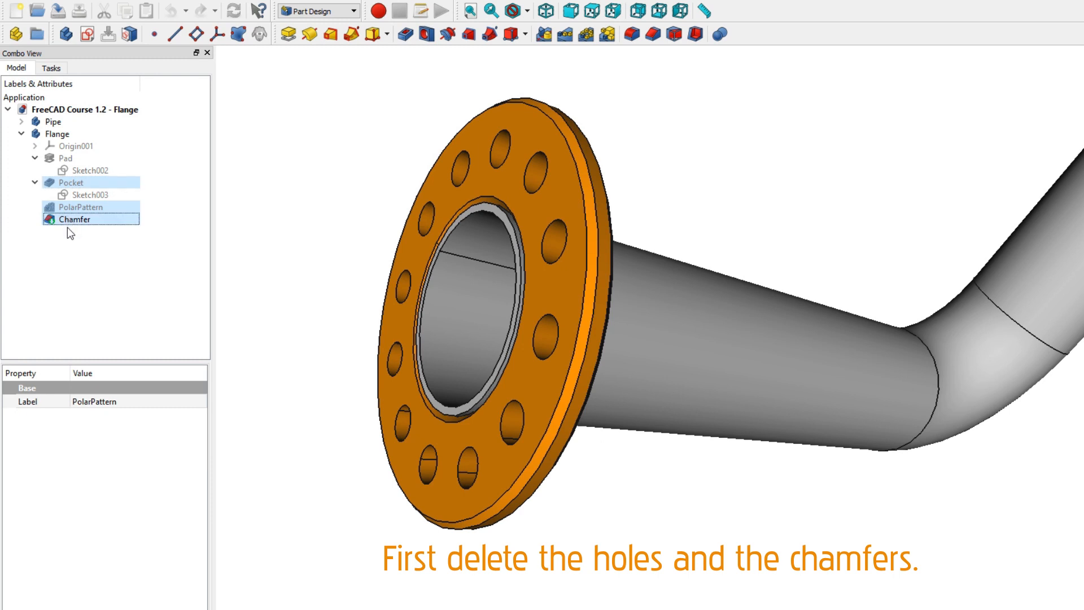
{"action": "key", "text": "Delete"}
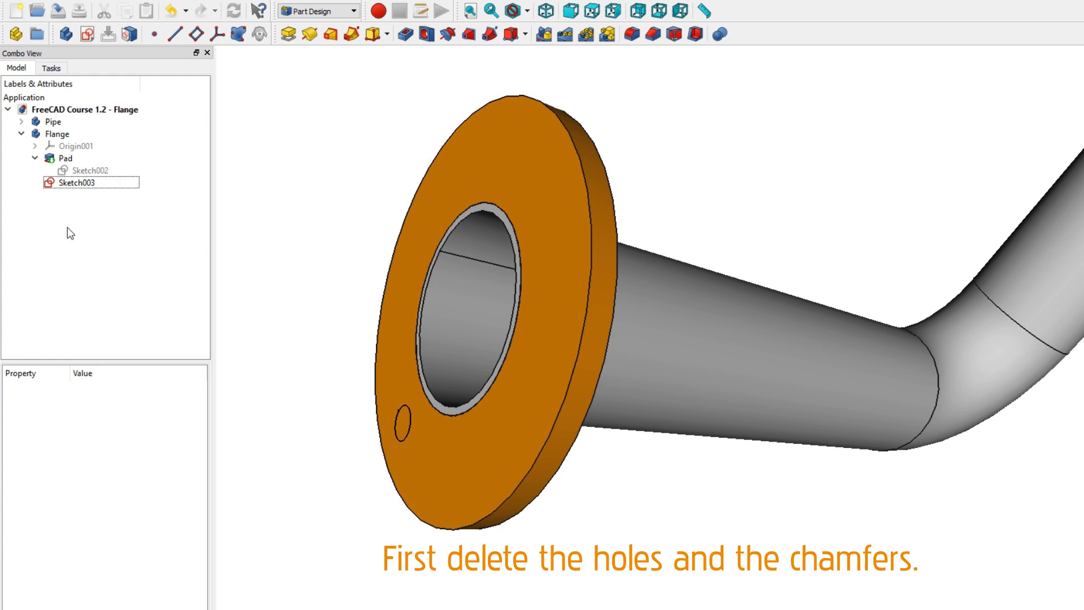
{"action": "left_click", "coordinate": [73, 187]}
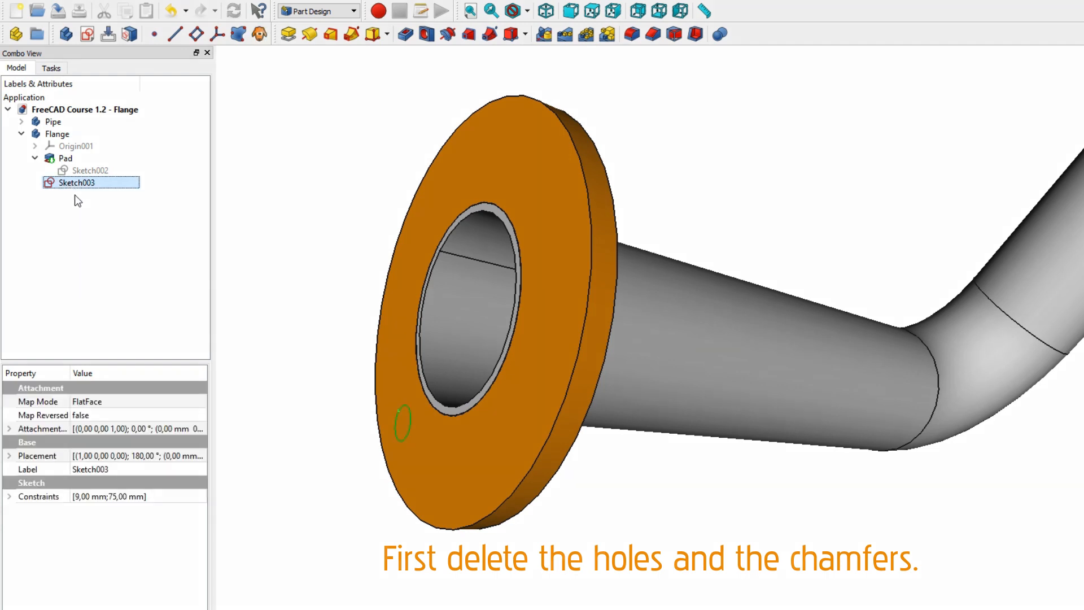
{"action": "key", "text": "Delete"}
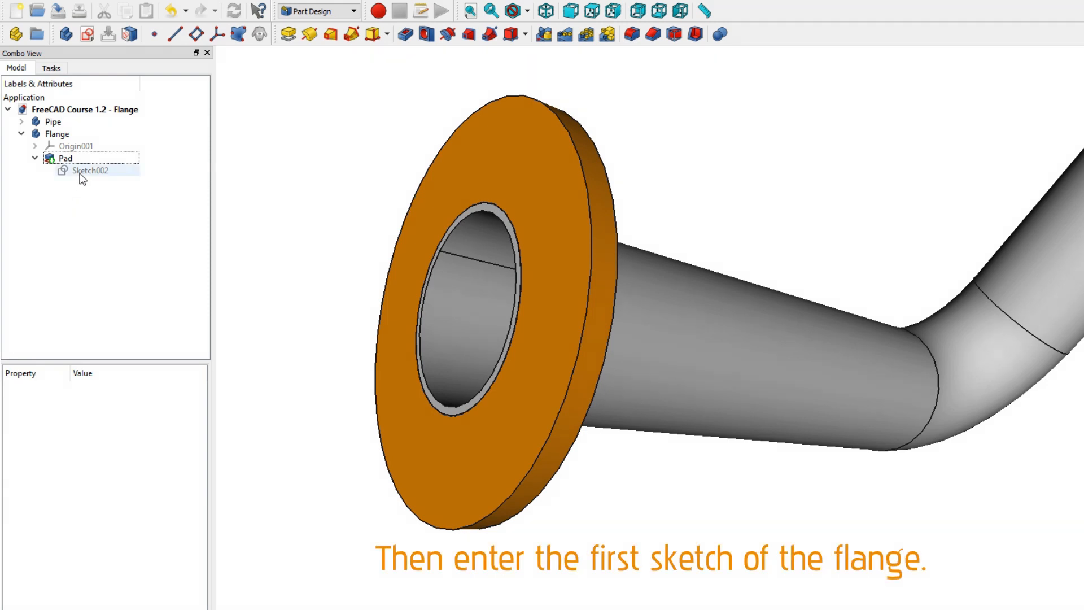
Step: Open the flange pad's sketch for editing in orthographic projection with the section view enabled
{"action": "double_click", "coordinate": [81, 172]}
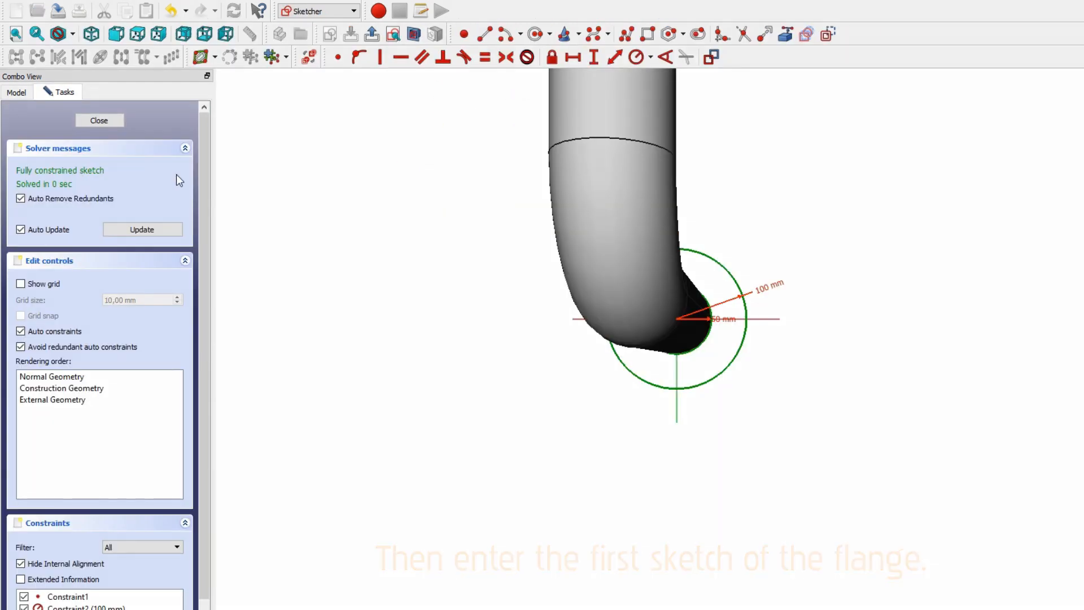
{"action": "left_click", "coordinate": [1060, 164]}
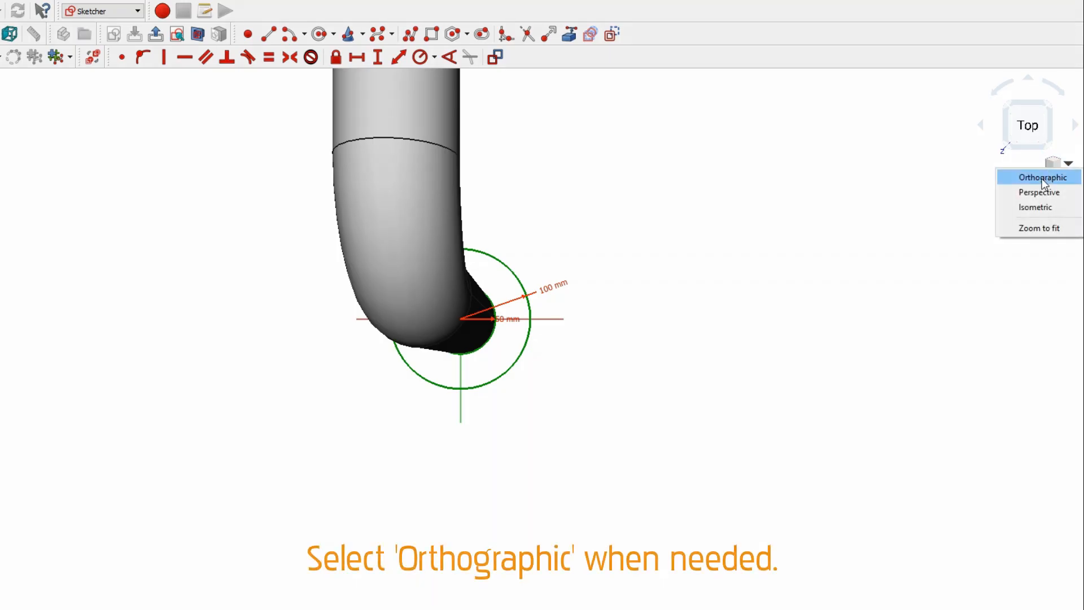
{"action": "left_click", "coordinate": [1043, 179]}
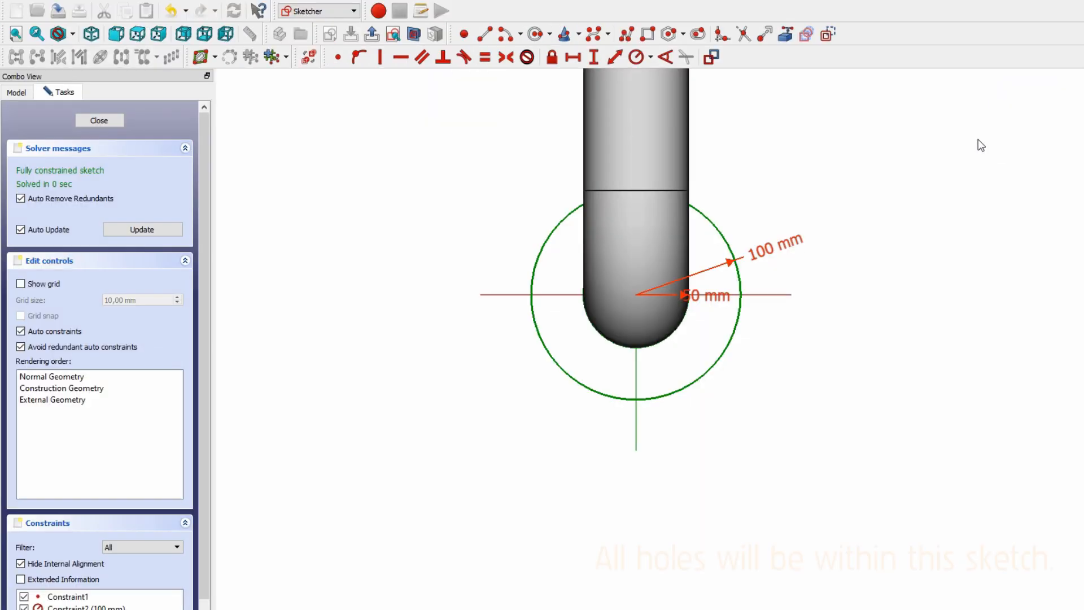
{"action": "left_click", "coordinate": [416, 35]}
{"action": "scroll", "coordinate": [746, 218], "scroll_direction": "up", "scroll_amount": 2}
{"action": "scroll", "coordinate": [802, 232], "scroll_direction": "up", "scroll_amount": 2}
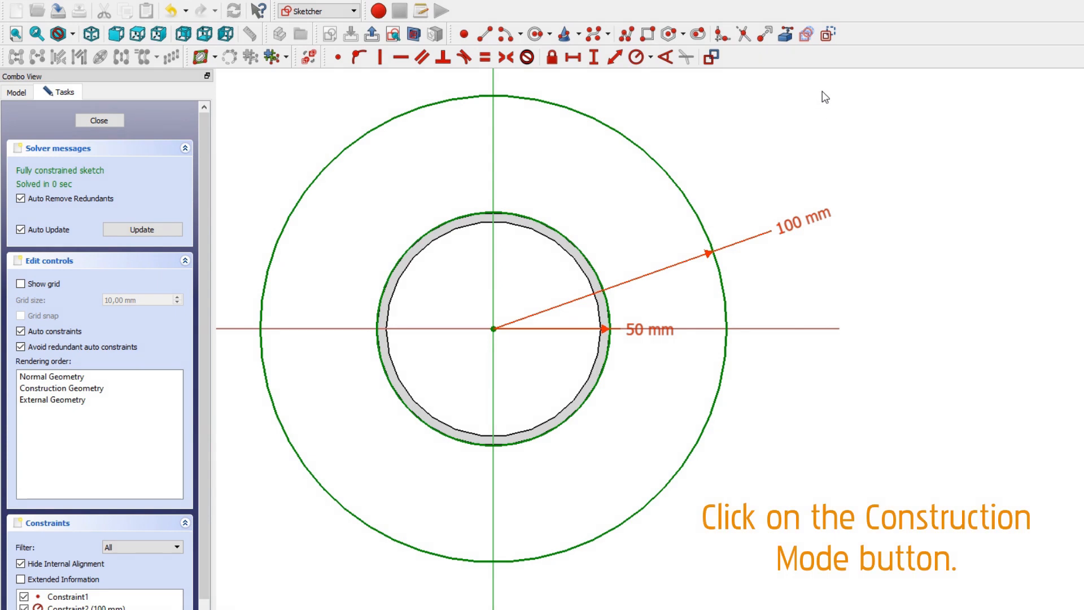
Step: Draw a construction circle of about 75.5 mm radius centred on the origin, between the flange's inner and outer circles
{"action": "left_click", "coordinate": [829, 36]}
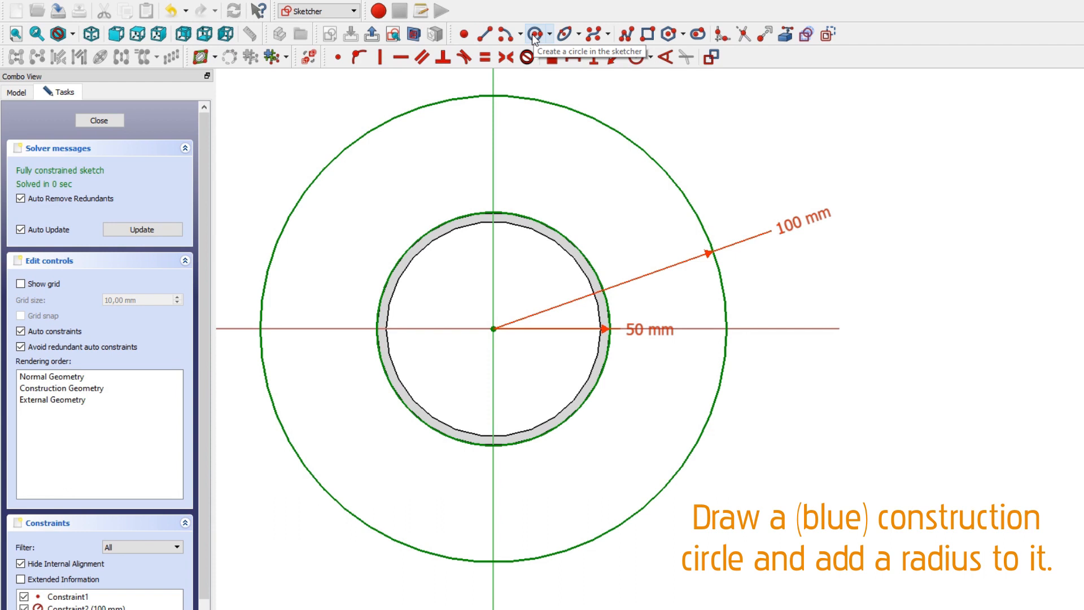
{"action": "left_click", "coordinate": [533, 36]}
{"action": "left_click", "coordinate": [492, 328]}
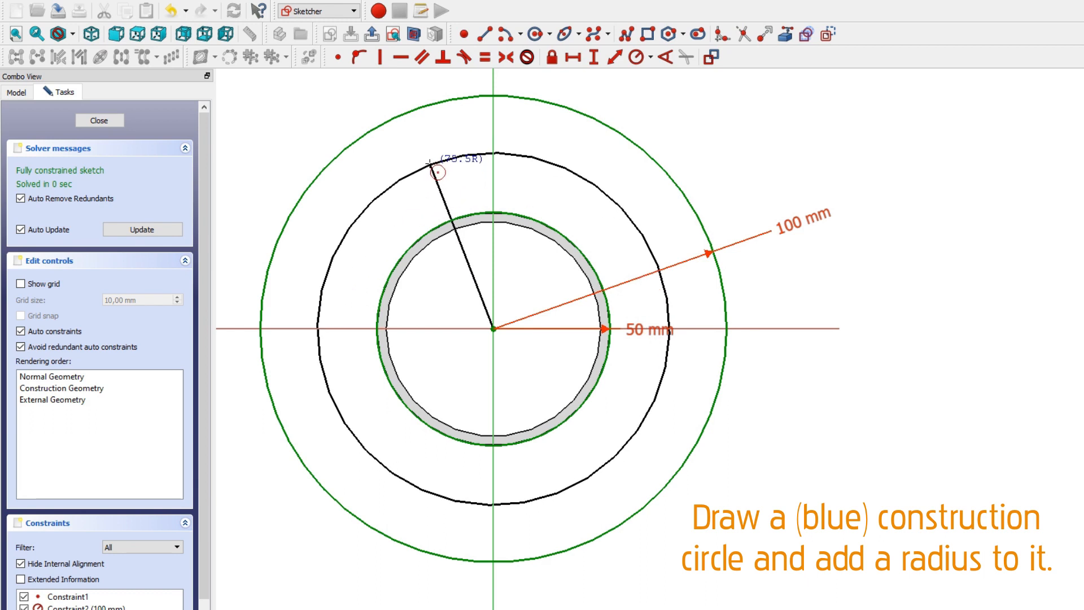
{"action": "left_click", "coordinate": [430, 163]}
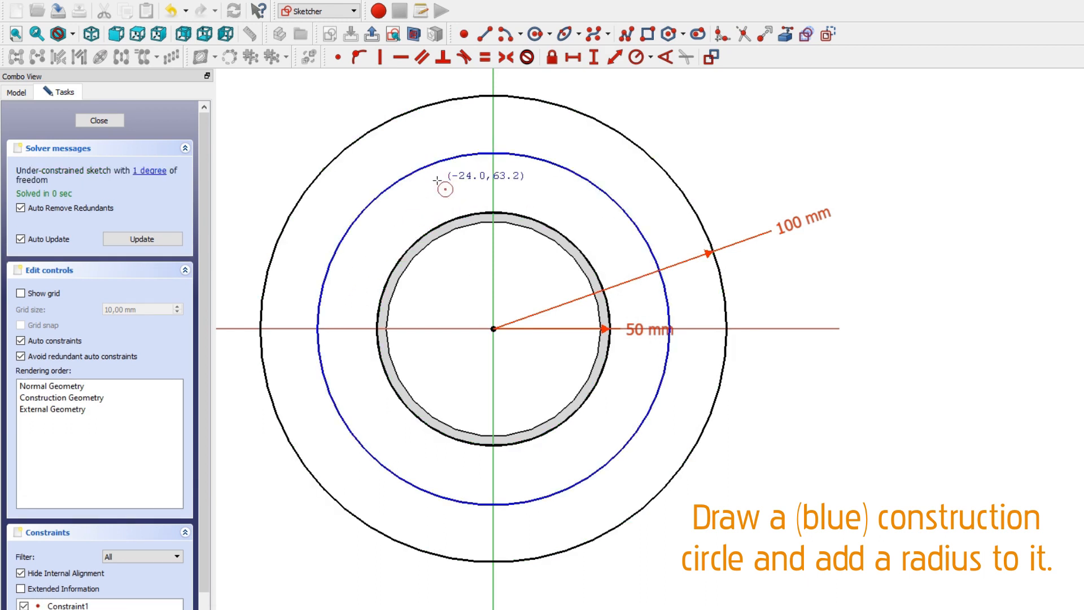
{"action": "right_click", "coordinate": [438, 181]}
Step: Set the radius of the construction circle between the flange's inner and outer circles to 75 mm
{"action": "left_click", "coordinate": [436, 164]}
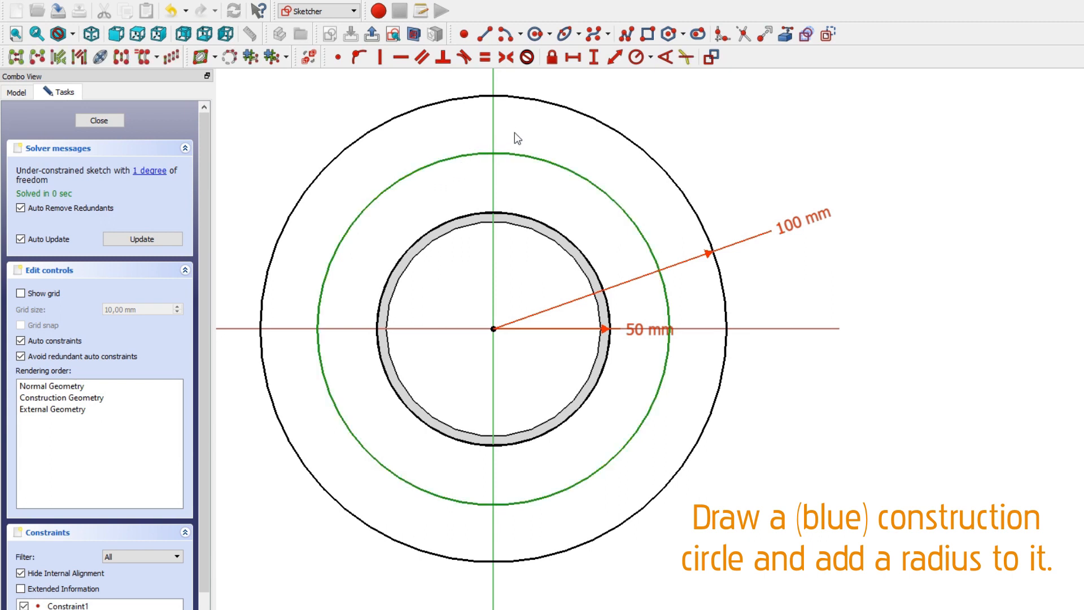
{"action": "left_click", "coordinate": [636, 58]}
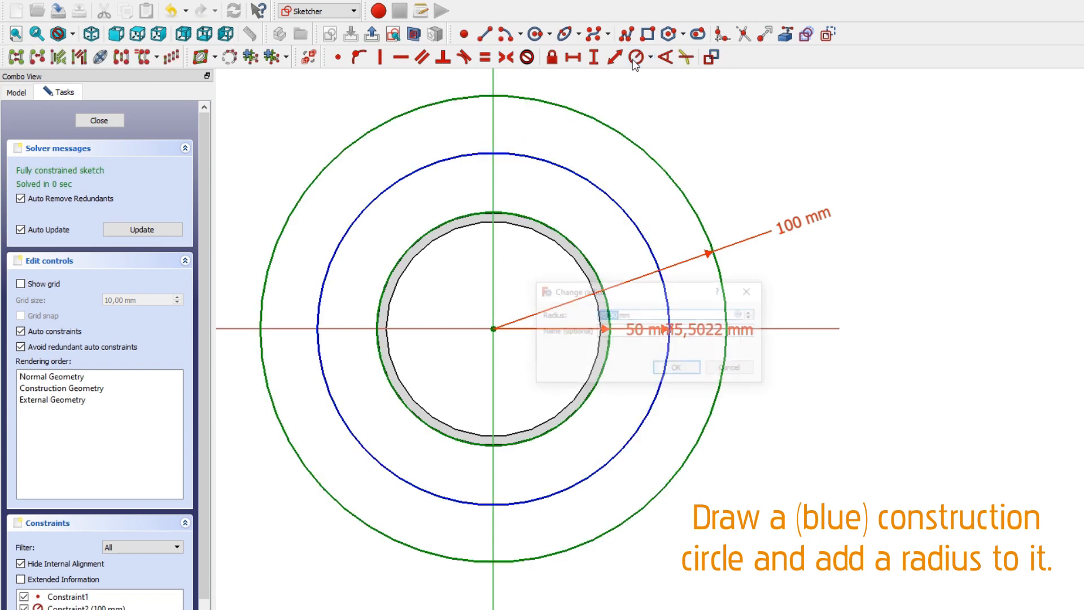
{"action": "type", "text": "75"}
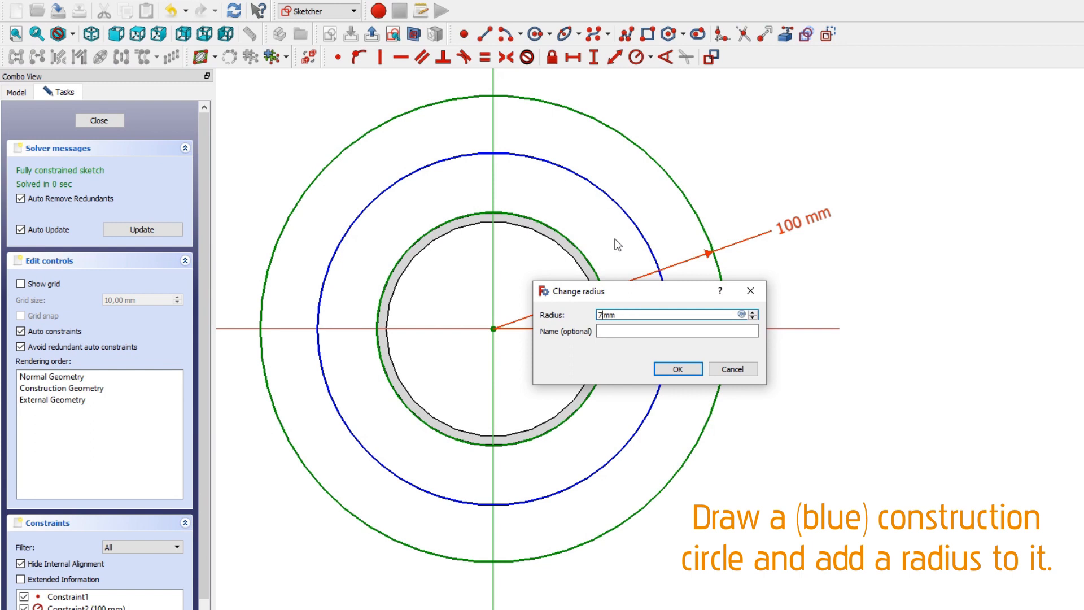
{"action": "key", "text": "Return"}
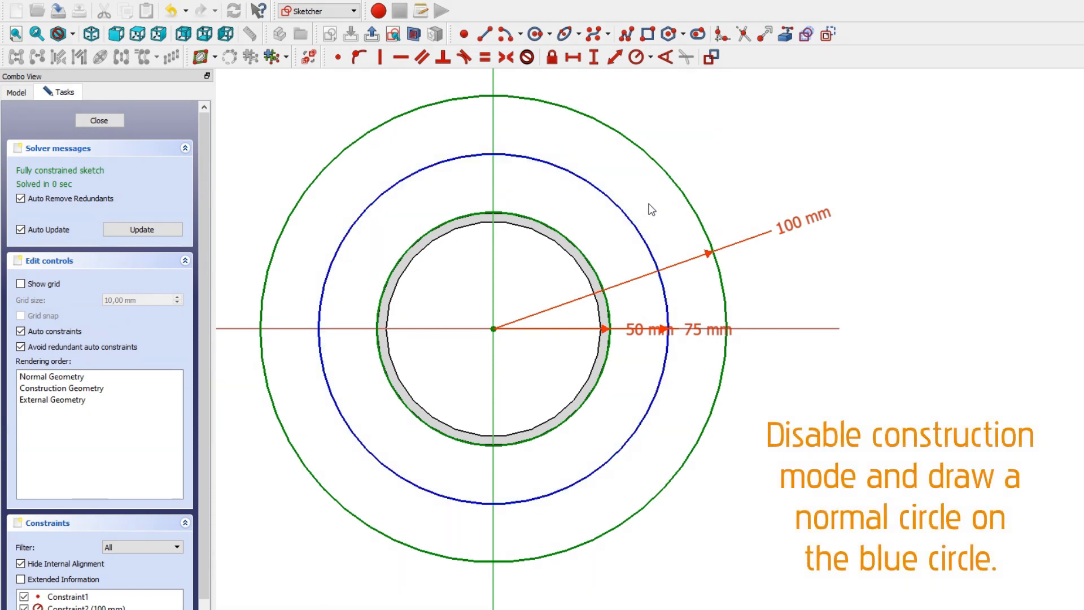
Step: Switch off construction mode and draw a circle of about 10.4 mm radius centred on the construction circle near the upper vertical axis
{"action": "left_click", "coordinate": [823, 40]}
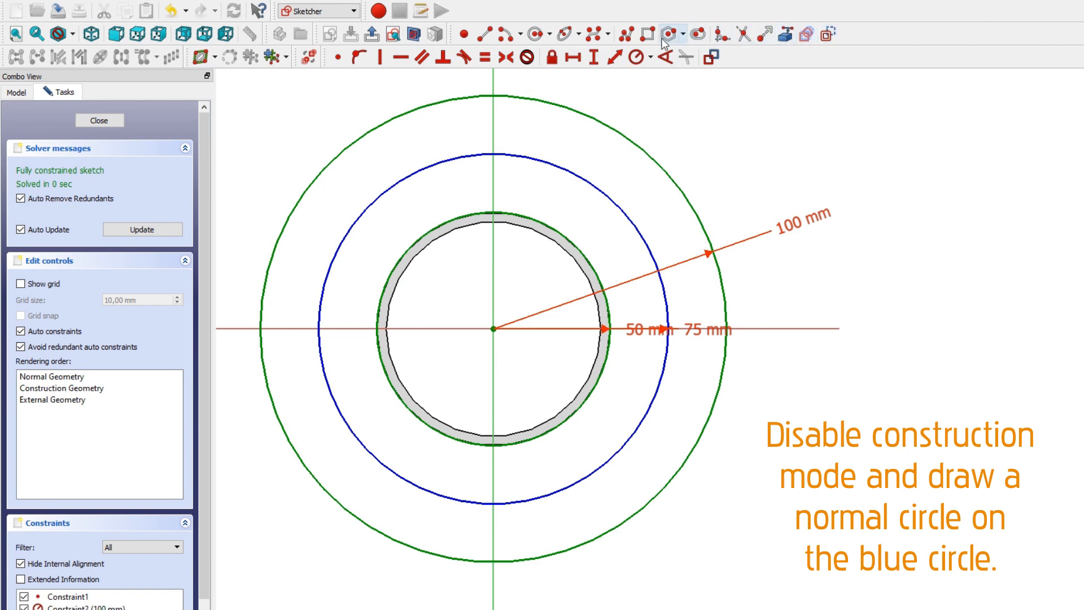
{"action": "left_click", "coordinate": [544, 37]}
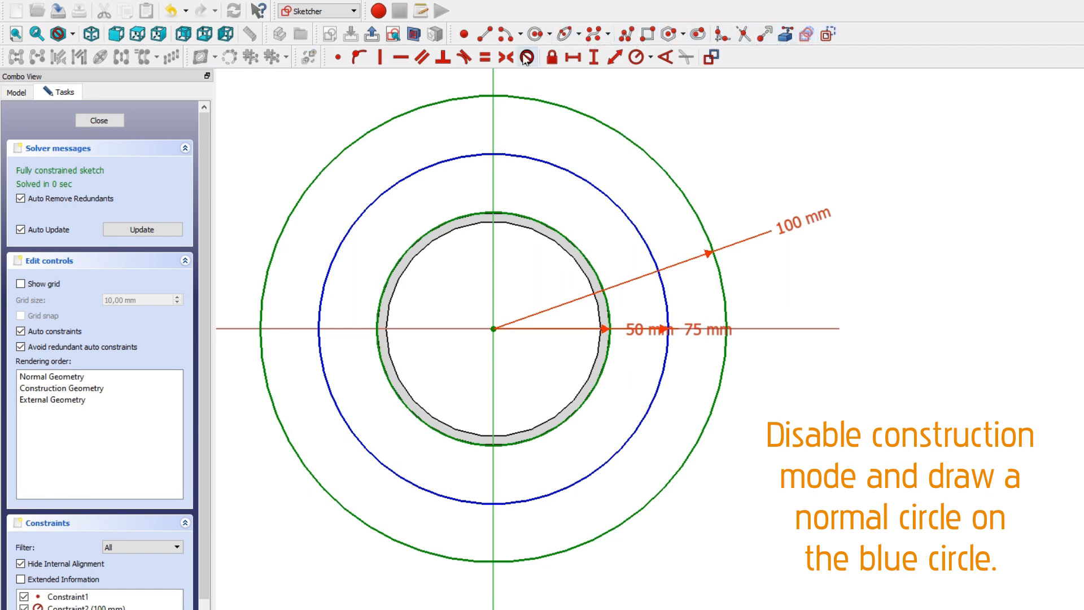
{"action": "left_click", "coordinate": [493, 154]}
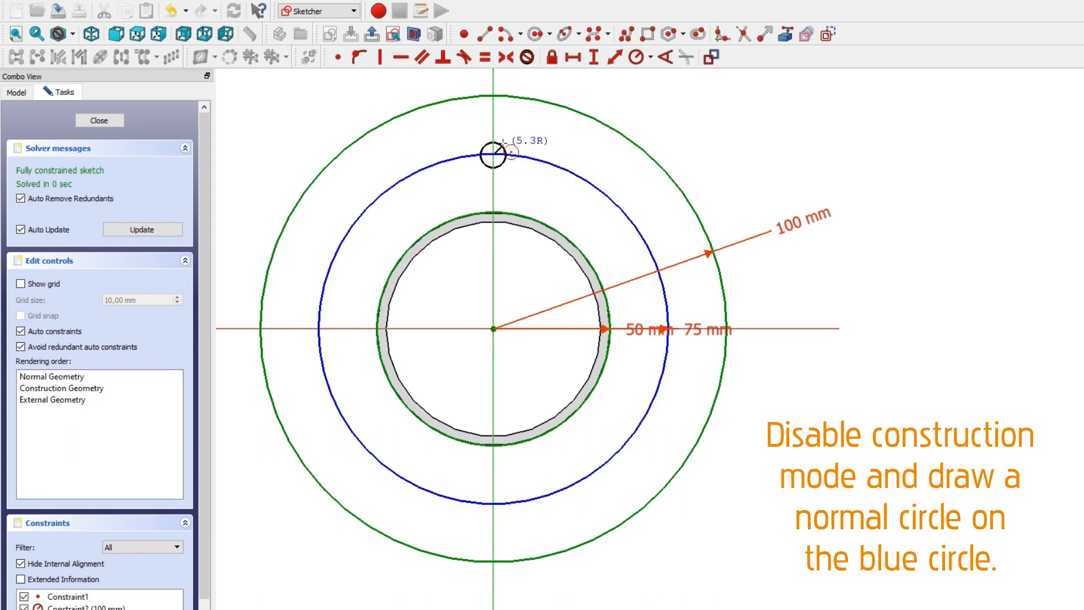
{"action": "left_click", "coordinate": [508, 134]}
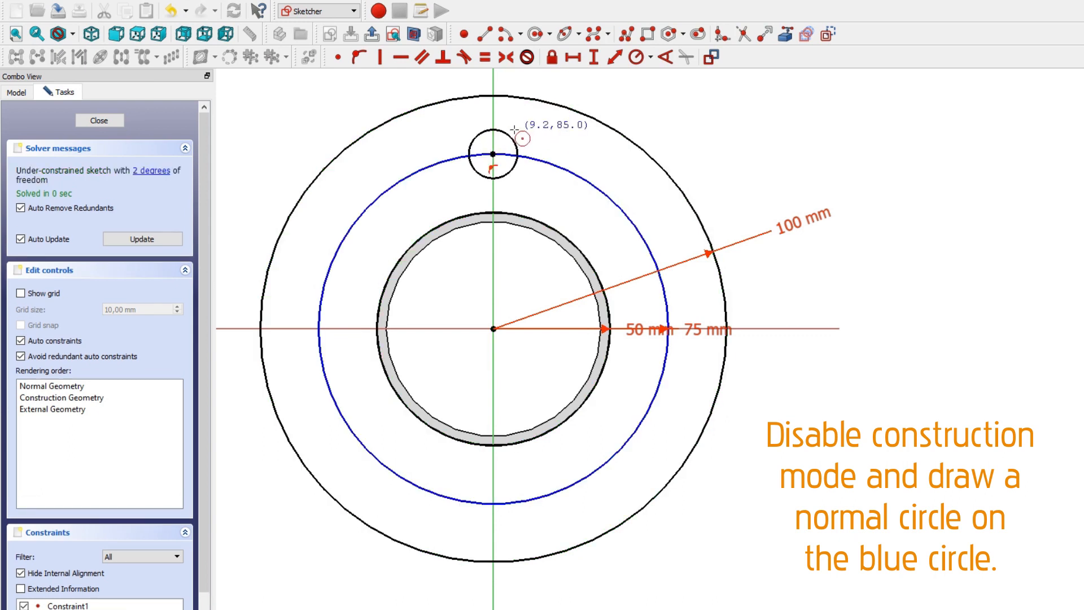
{"action": "right_click", "coordinate": [514, 130]}
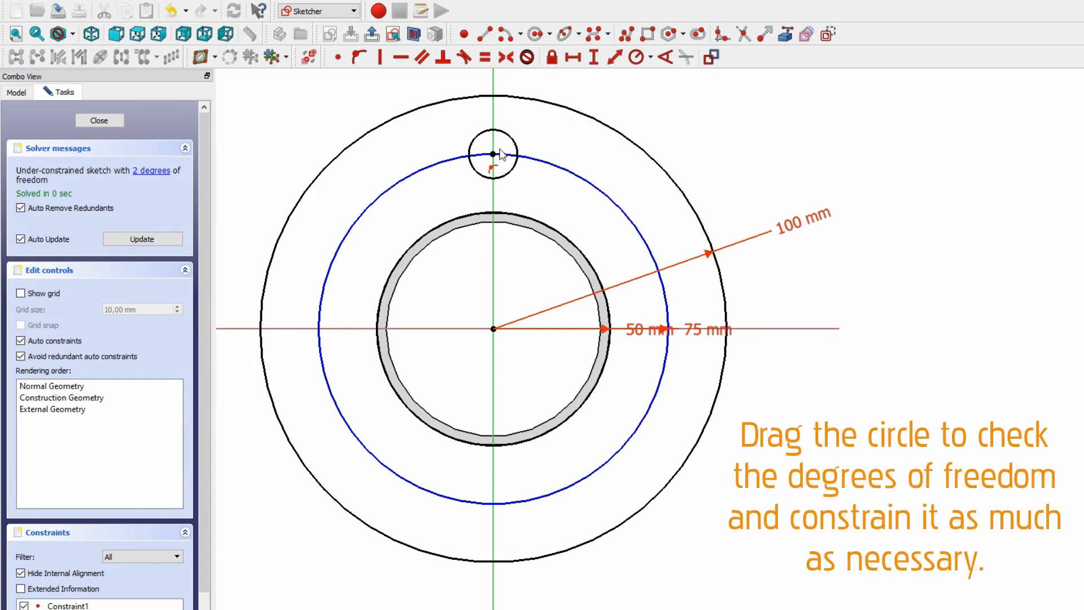
Step: Test the small circle's freedom by moving its centre along the construction circle, and constrain that centre onto the vertical axis
{"action": "mouse_move", "coordinate": [492, 156]}
{"action": "left_mouse_down"}
{"action": "mouse_move", "coordinate": [484, 150]}
{"action": "mouse_move", "coordinate": [523, 162]}
{"action": "mouse_move", "coordinate": [479, 152]}
{"action": "left_mouse_up"}
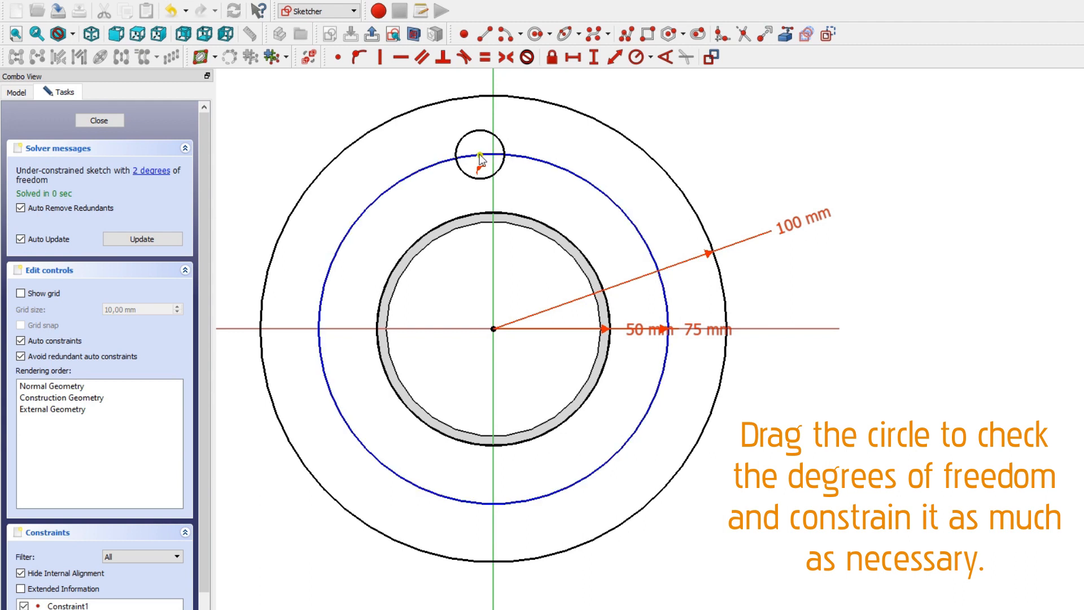
{"action": "left_click", "coordinate": [480, 155]}
{"action": "left_click", "coordinate": [494, 133]}
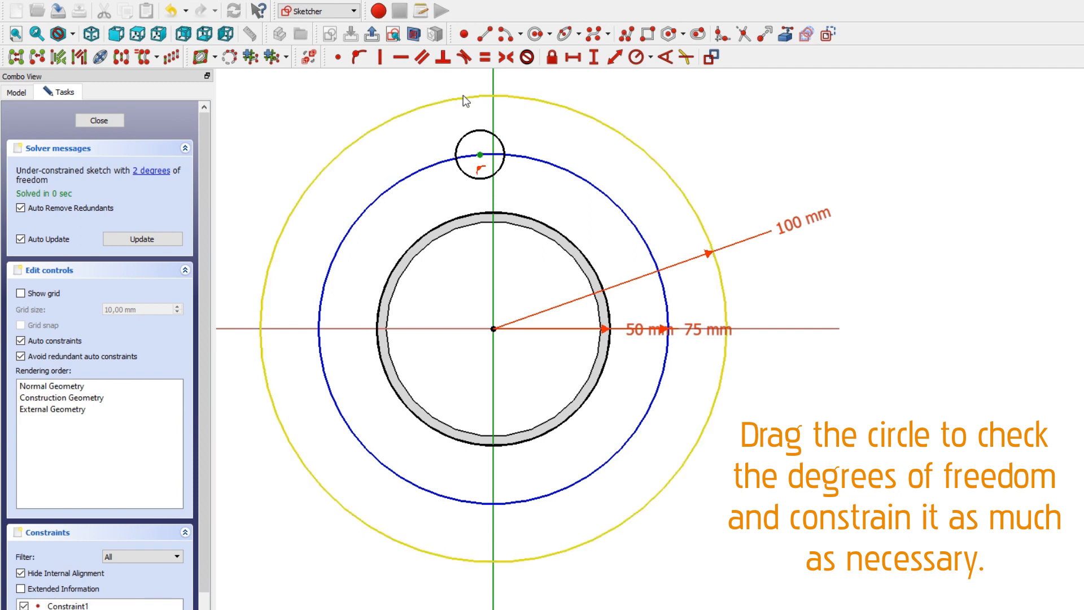
{"action": "left_click", "coordinate": [361, 58]}
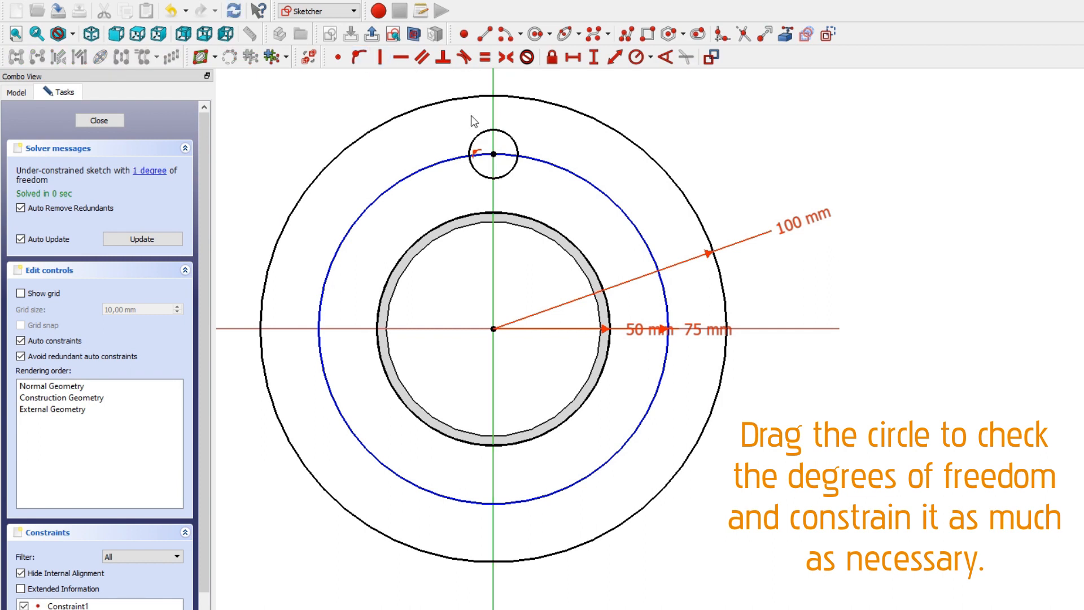
Step: Constrain the radius of the small hole circle on the vertical axis to 9 mm
{"action": "left_click", "coordinate": [515, 140]}
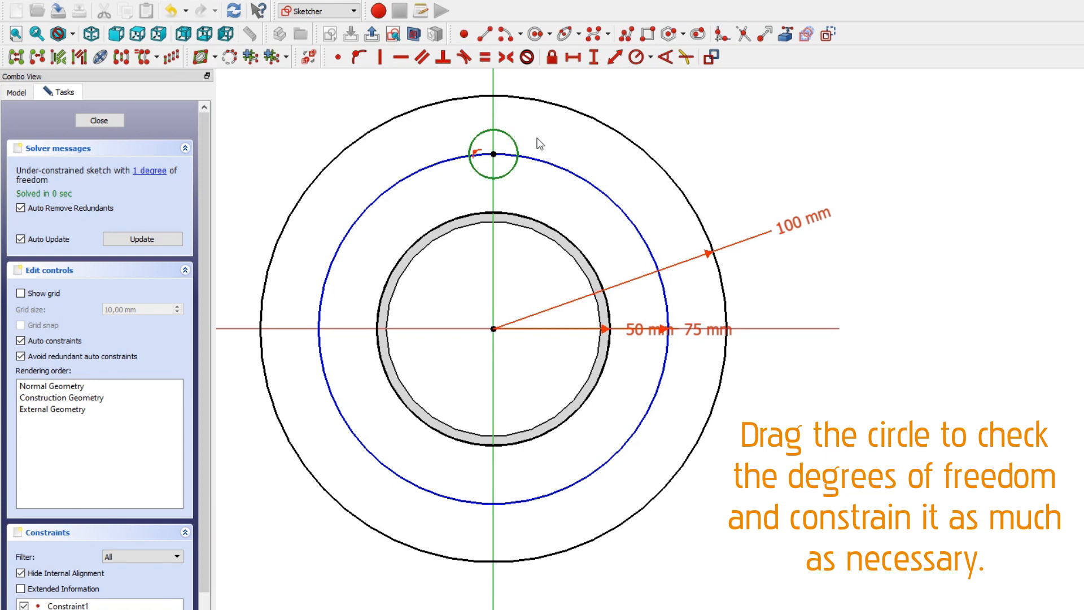
{"action": "left_click", "coordinate": [636, 59]}
{"action": "type", "text": "9"}
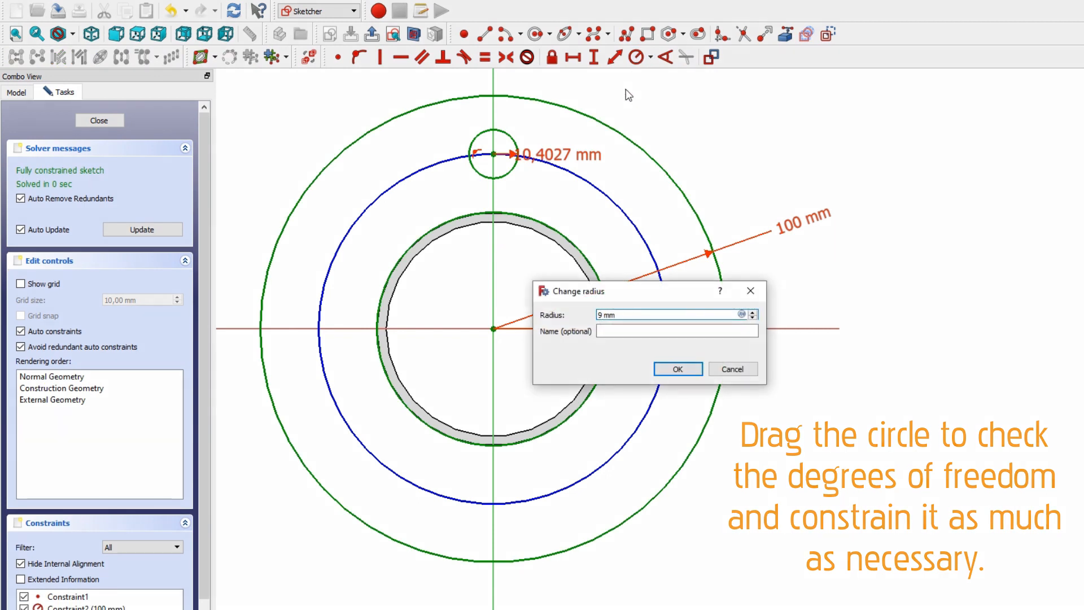
{"action": "key", "text": "Return"}
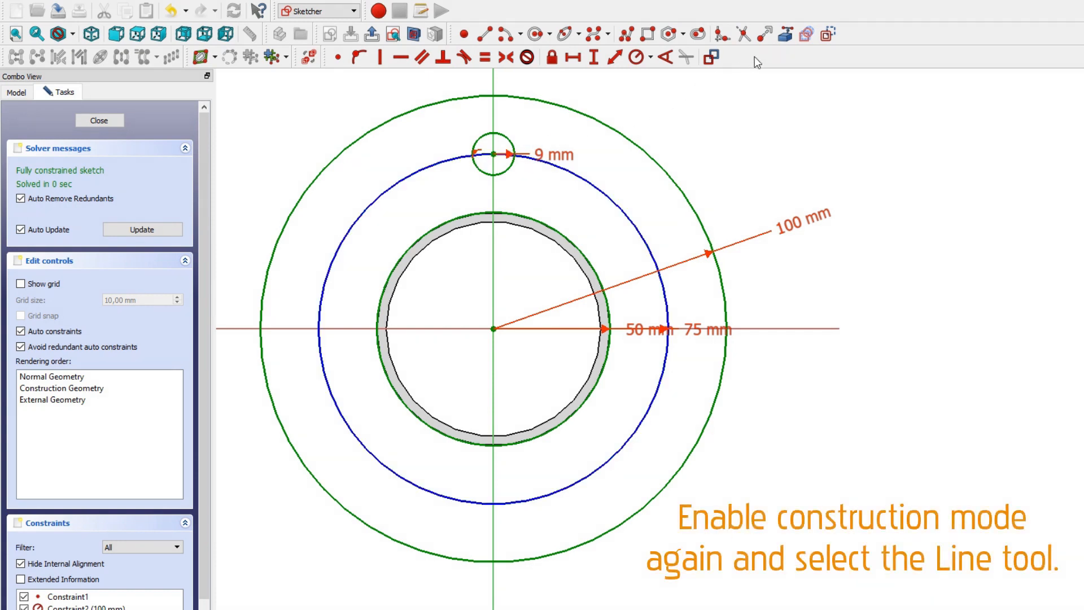
Step: In construction mode, draw eight lines from the origin to the 75 mm circle, two in each quadrant
{"action": "left_click", "coordinate": [826, 35]}
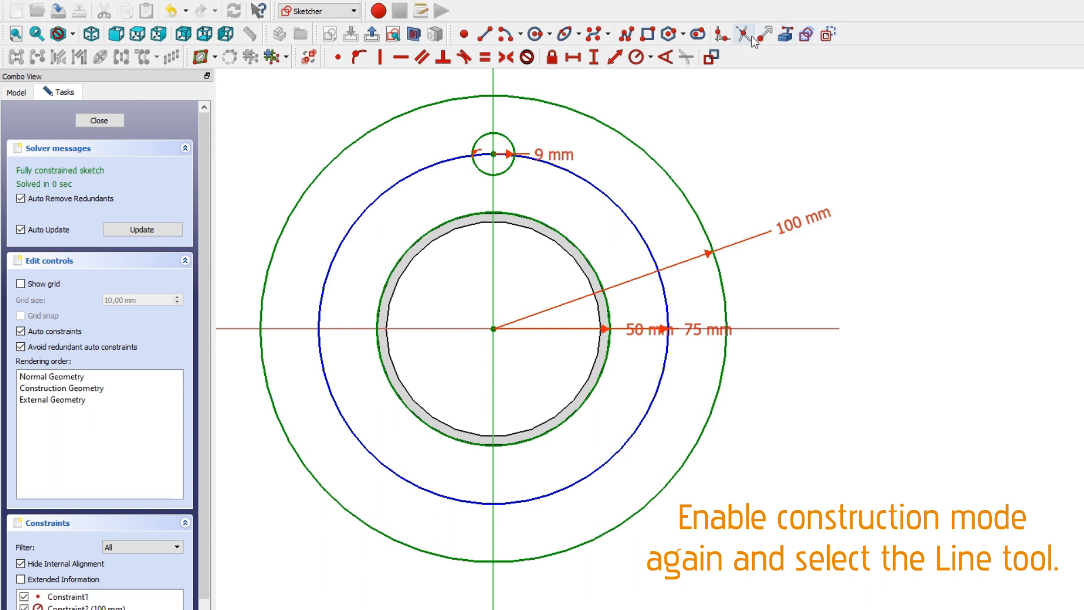
{"action": "left_click", "coordinate": [485, 35]}
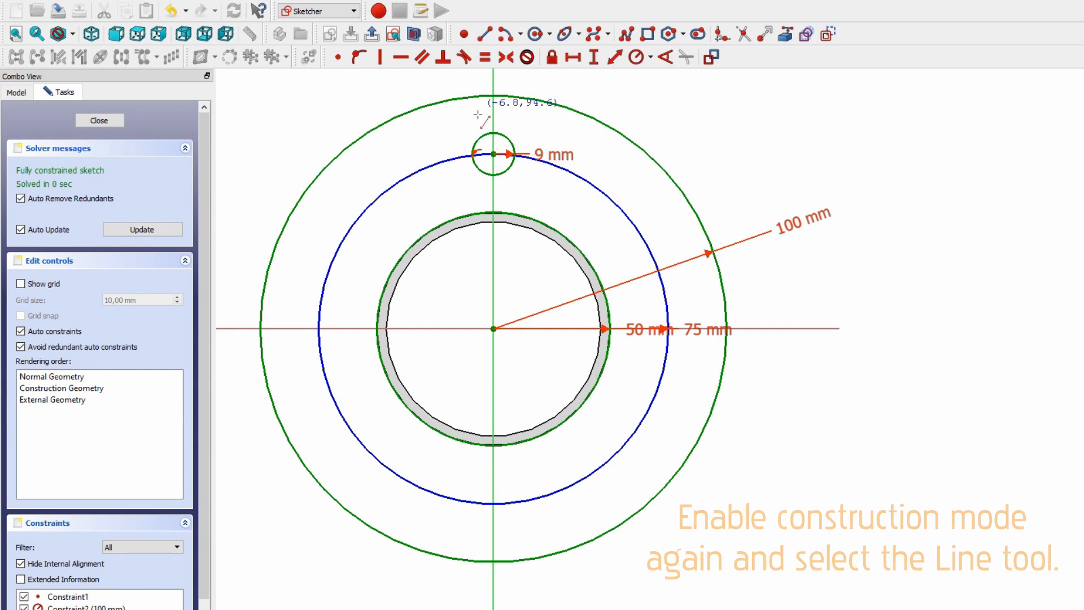
{"action": "left_click", "coordinate": [494, 329]}
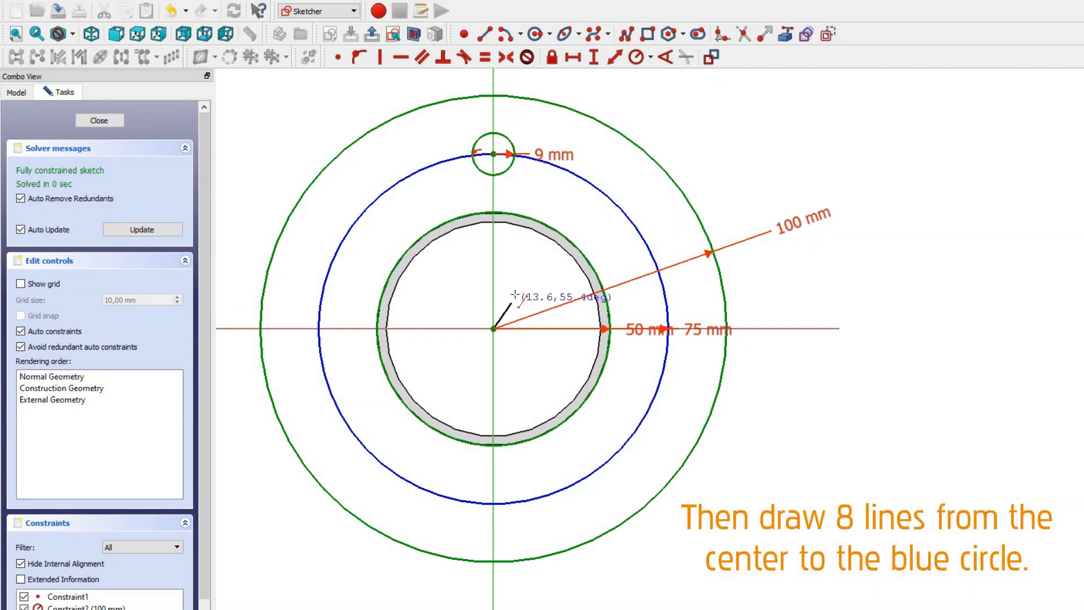
{"action": "left_click", "coordinate": [582, 179]}
{"action": "left_click", "coordinate": [493, 328]}
{"action": "left_click", "coordinate": [651, 253]}
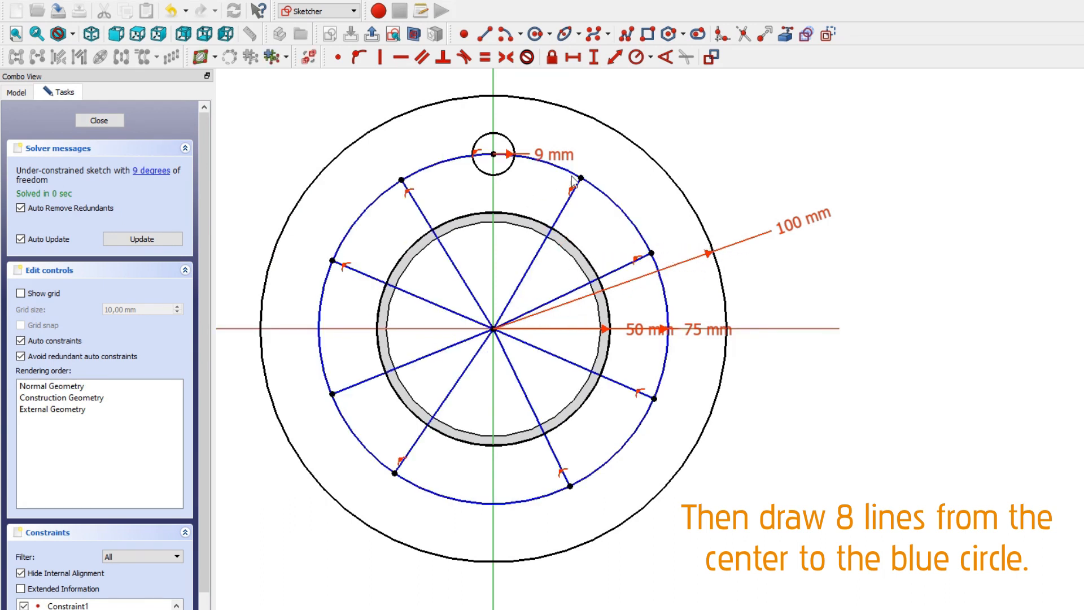
Step: Constrain the angle between the upper vertical axis and the first line clockwise from it to 30° (360/12)
{"action": "mouse_move", "coordinate": [581, 179]}
{"action": "left_mouse_down"}
{"action": "mouse_move", "coordinate": [612, 194]}
{"action": "mouse_move", "coordinate": [574, 173]}
{"action": "left_mouse_up"}
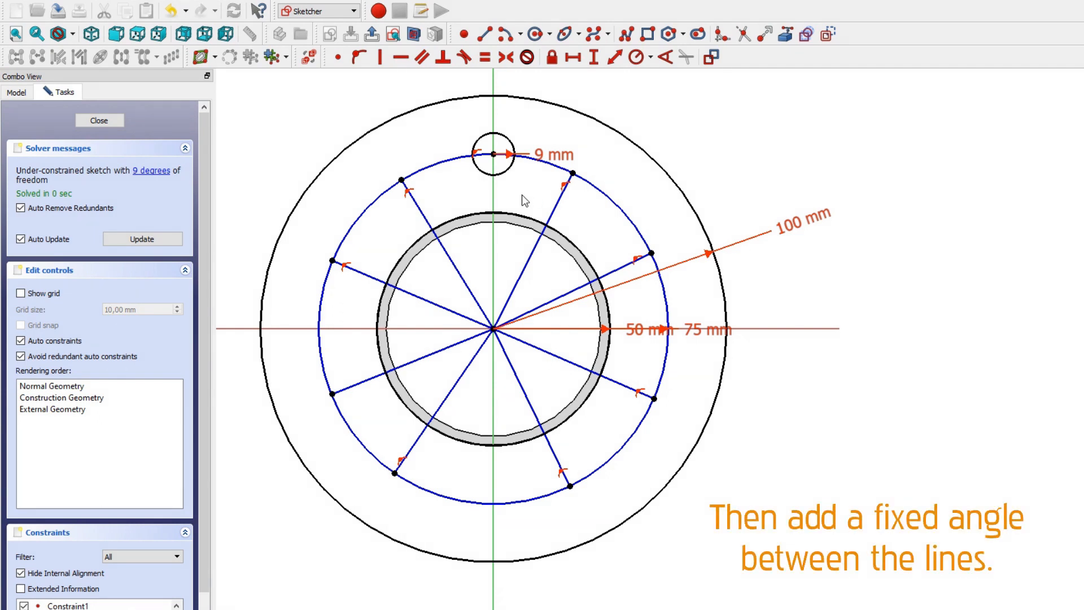
{"action": "left_click", "coordinate": [494, 198]}
{"action": "left_click", "coordinate": [548, 222]}
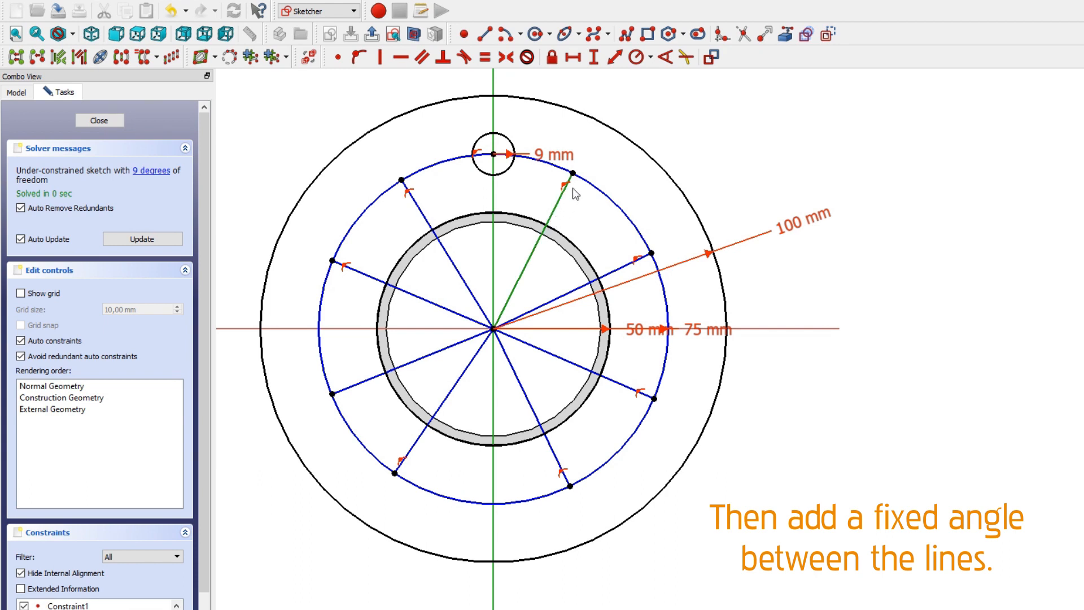
{"action": "left_click", "coordinate": [663, 61]}
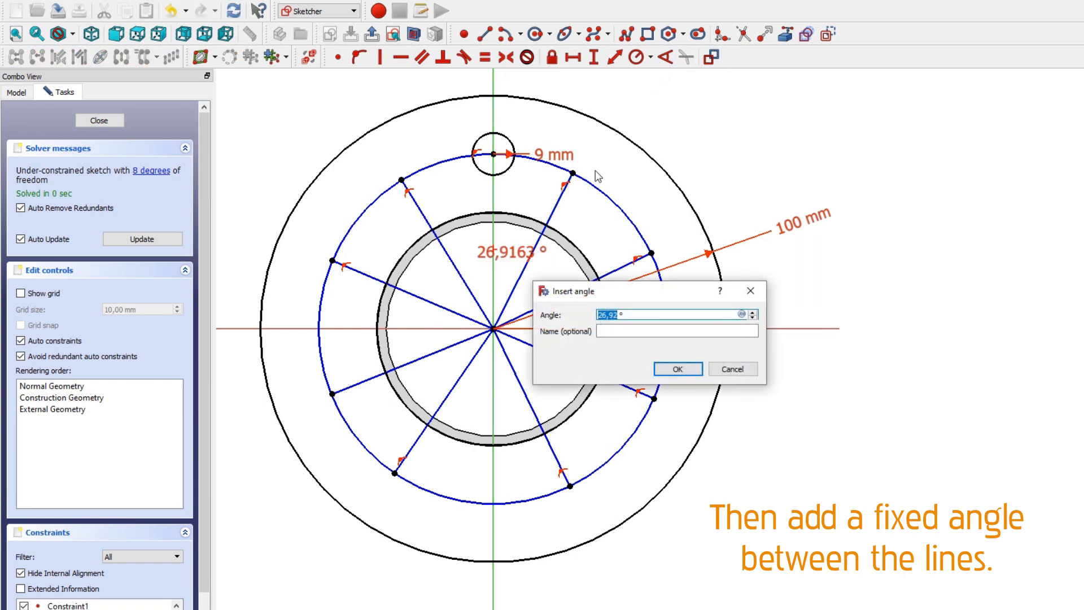
{"action": "type", "text": "360/1"}
{"action": "key", "text": "Return"}
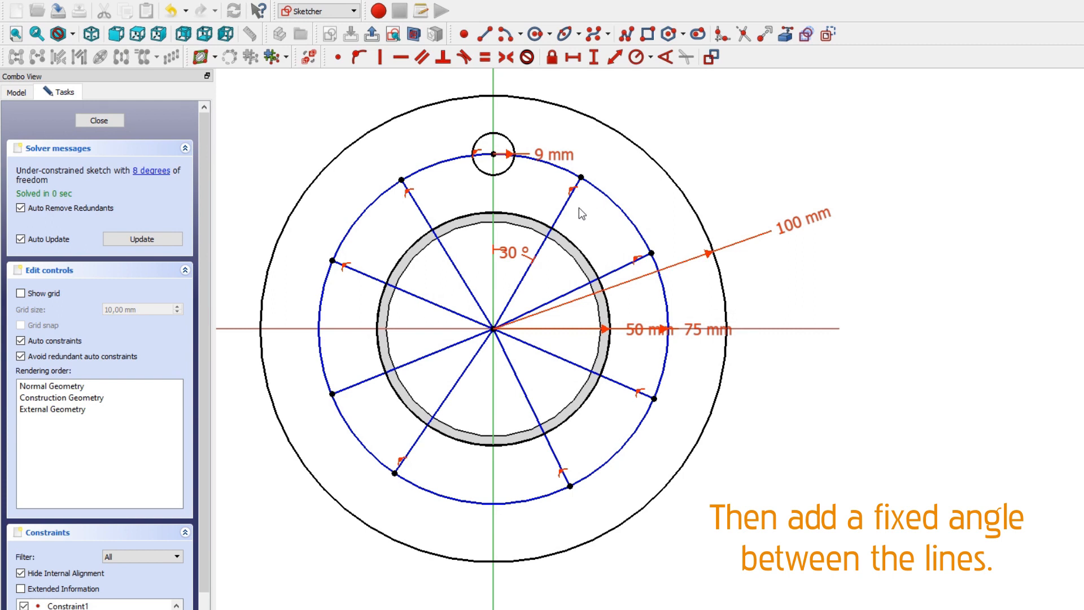
Step: Constrain the angles between the remaining construction lines to 30°, using 60° across the lower vertical and left horizontal axes
{"action": "left_click", "coordinate": [564, 220]}
{"action": "left_click", "coordinate": [609, 272]}
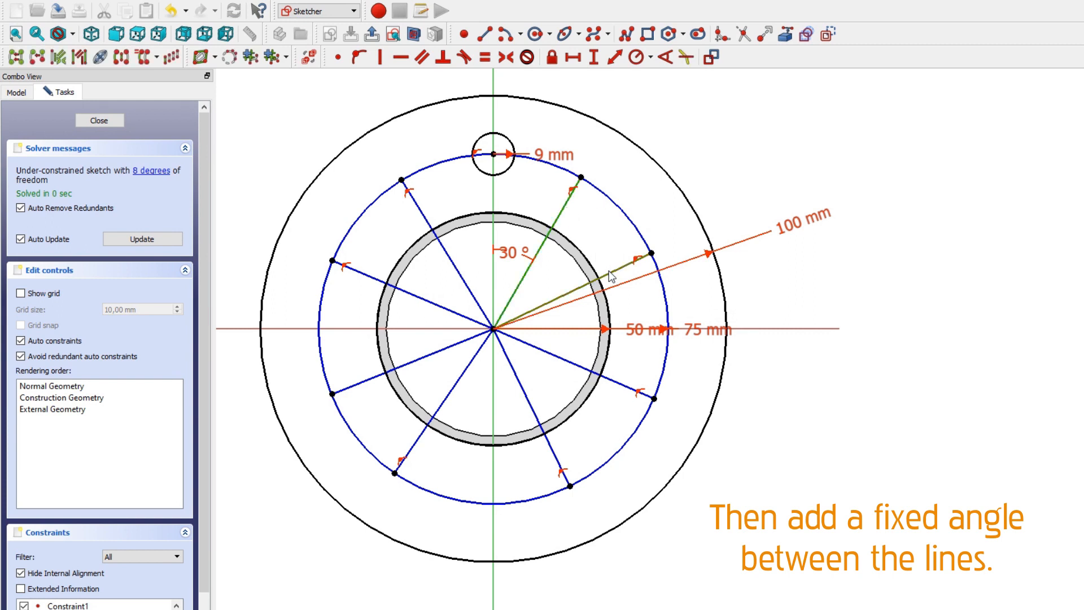
{"action": "left_click", "coordinate": [667, 60]}
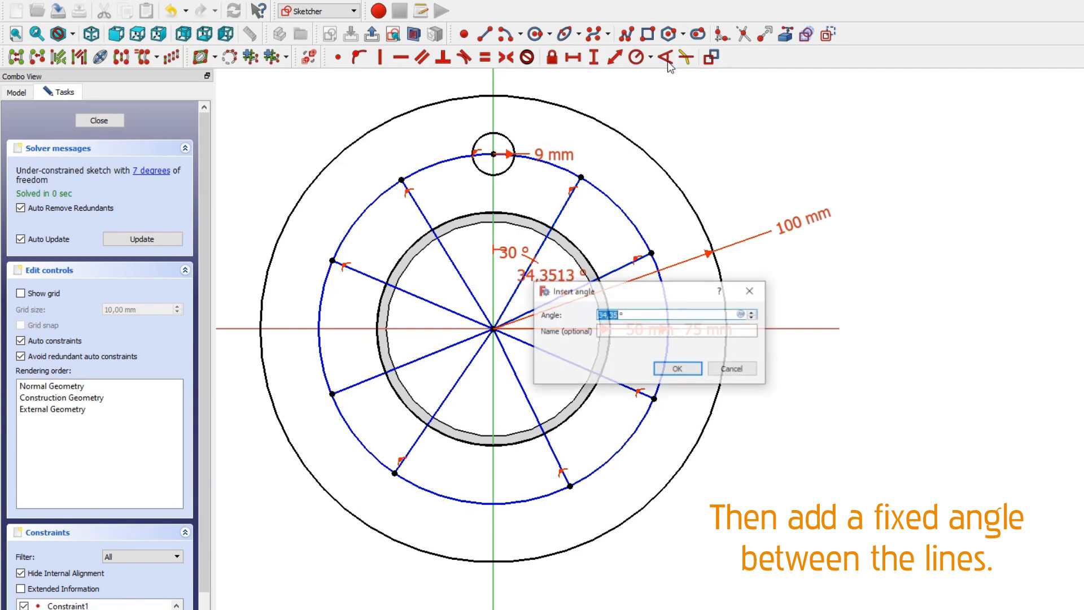
{"action": "type", "text": "360"}
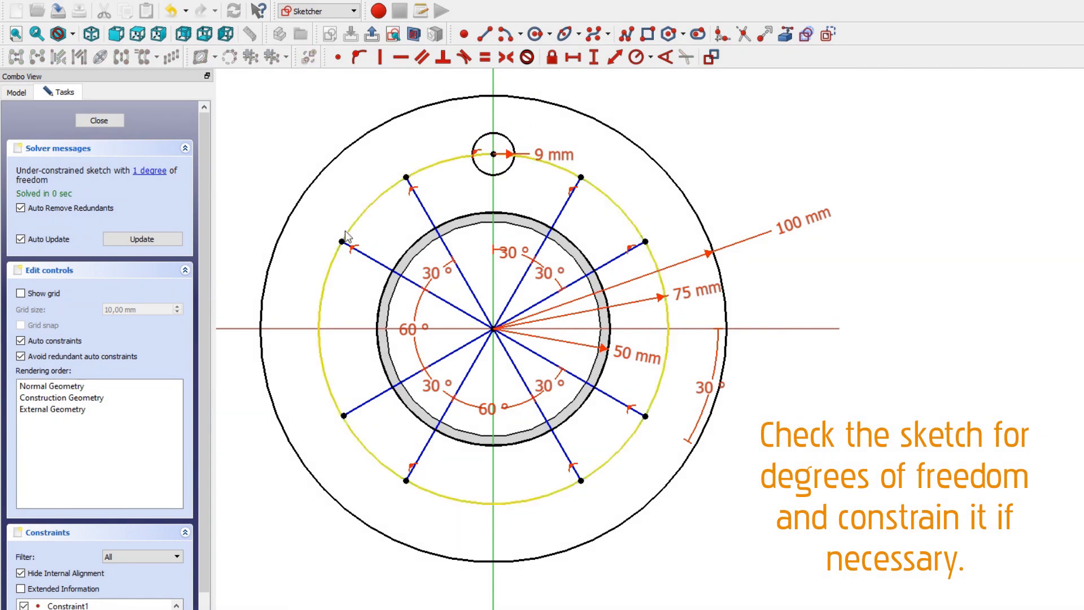
Step: Pull the loose end of the lower-left line outward to test it, and constrain that endpoint onto the 75 mm construction circle
{"action": "left_click_drag", "start_coordinate": [343, 416], "coordinate": [316, 432]}
{"action": "left_click", "coordinate": [319, 430]}
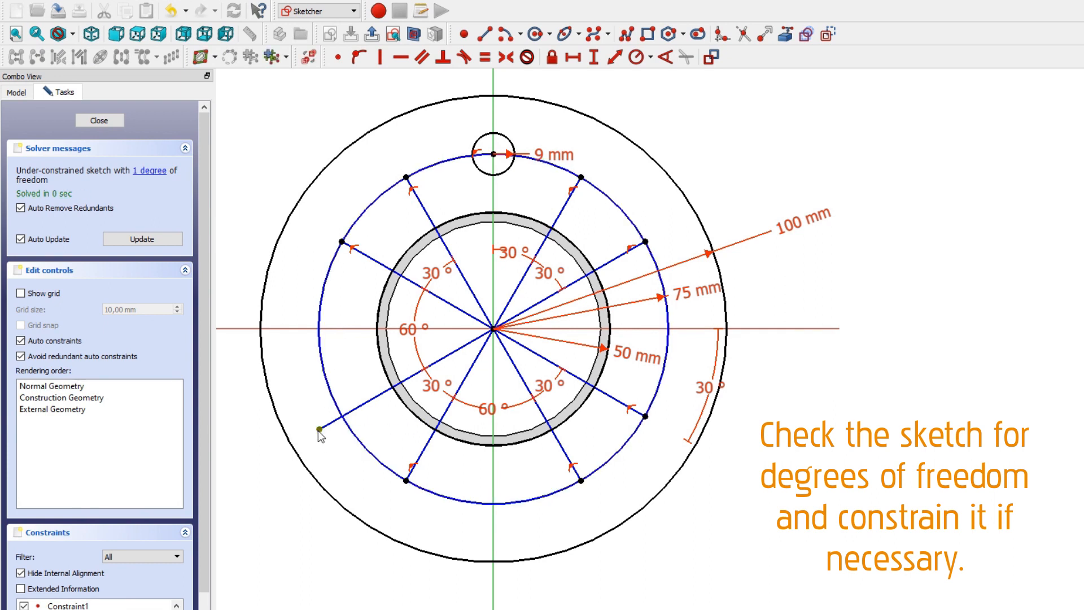
{"action": "left_click", "coordinate": [336, 407]}
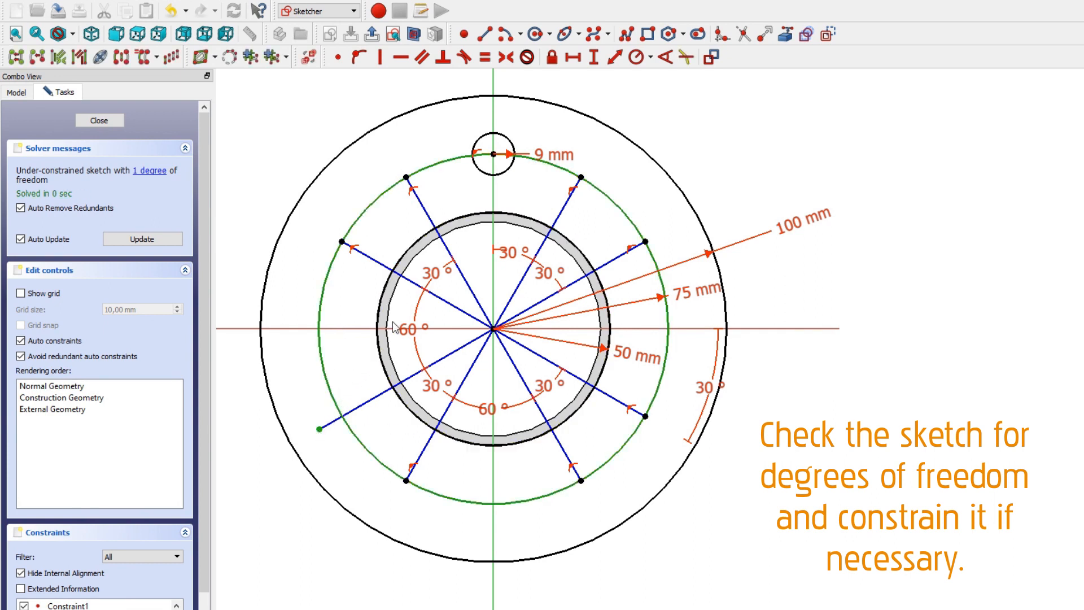
{"action": "left_click", "coordinate": [358, 60]}
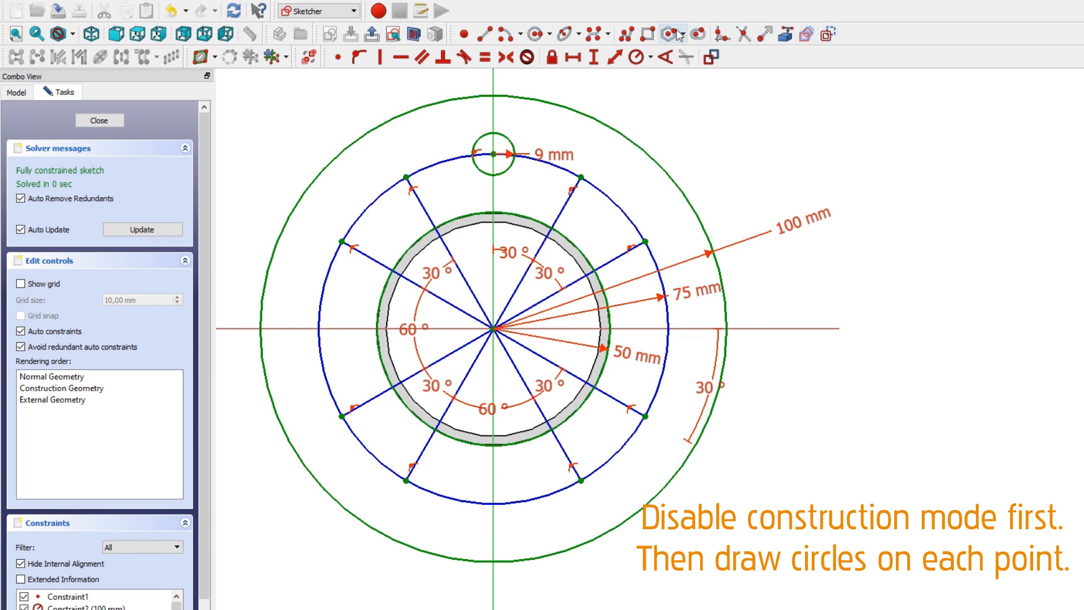
Step: With construction mode off, draw eleven circles centred on the eight line ends and the three remaining axis crossings of the construction circle
{"action": "left_click", "coordinate": [539, 36]}
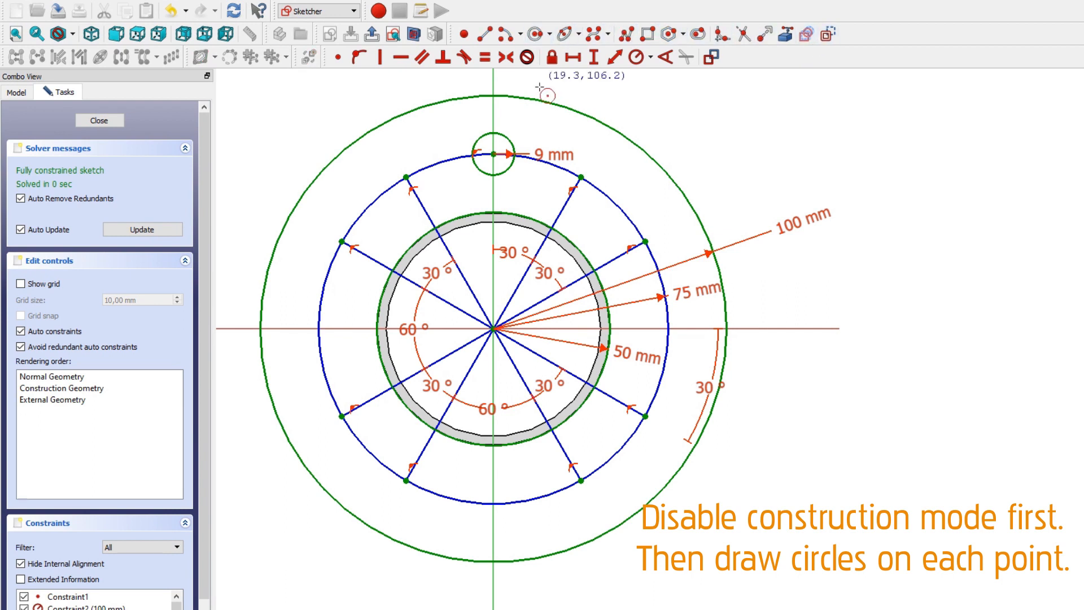
{"action": "left_click", "coordinate": [594, 169]}
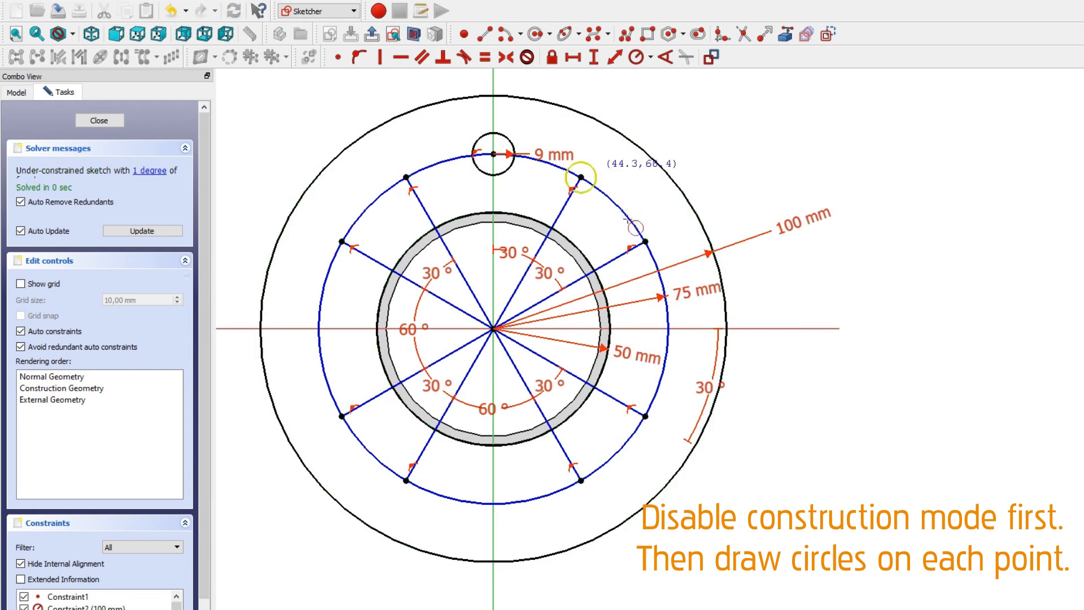
{"action": "left_click", "coordinate": [646, 242]}
{"action": "left_click", "coordinate": [661, 232]}
{"action": "left_click", "coordinate": [668, 329]}
{"action": "left_click", "coordinate": [681, 337]}
{"action": "left_click", "coordinate": [645, 416]}
{"action": "left_click", "coordinate": [660, 428]}
{"action": "left_click", "coordinate": [581, 480]}
{"action": "left_click", "coordinate": [593, 496]}
{"action": "left_click", "coordinate": [494, 504]}
{"action": "left_click", "coordinate": [505, 521]}
{"action": "left_click", "coordinate": [406, 480]}
{"action": "left_click", "coordinate": [395, 502]}
{"action": "left_click", "coordinate": [342, 417]}
{"action": "left_click", "coordinate": [330, 394]}
{"action": "left_click", "coordinate": [318, 330]}
{"action": "left_click", "coordinate": [326, 309]}
{"action": "left_click", "coordinate": [341, 242]}
{"action": "left_click", "coordinate": [353, 227]}
{"action": "left_click", "coordinate": [406, 177]}
{"action": "left_click", "coordinate": [424, 153]}
Step: Apply an equal constraint to all twelve hole circles, including the one with the 9 mm radius
{"action": "left_click", "coordinate": [425, 157]}
{"action": "left_click", "coordinate": [508, 138]}
{"action": "left_click", "coordinate": [593, 165]}
{"action": "left_click", "coordinate": [658, 231]}
{"action": "left_click", "coordinate": [680, 322]}
{"action": "left_click", "coordinate": [658, 429]}
{"action": "left_click", "coordinate": [595, 491]}
{"action": "left_click", "coordinate": [505, 517]}
{"action": "left_click", "coordinate": [415, 504]}
{"action": "left_click", "coordinate": [323, 396]}
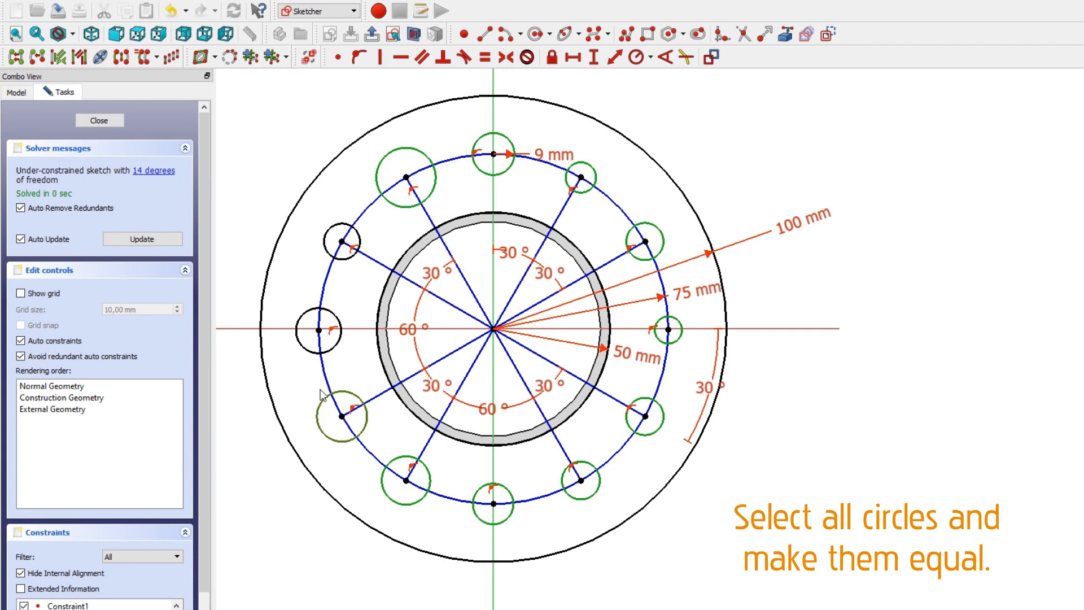
{"action": "left_click", "coordinate": [312, 351]}
{"action": "left_click", "coordinate": [330, 255]}
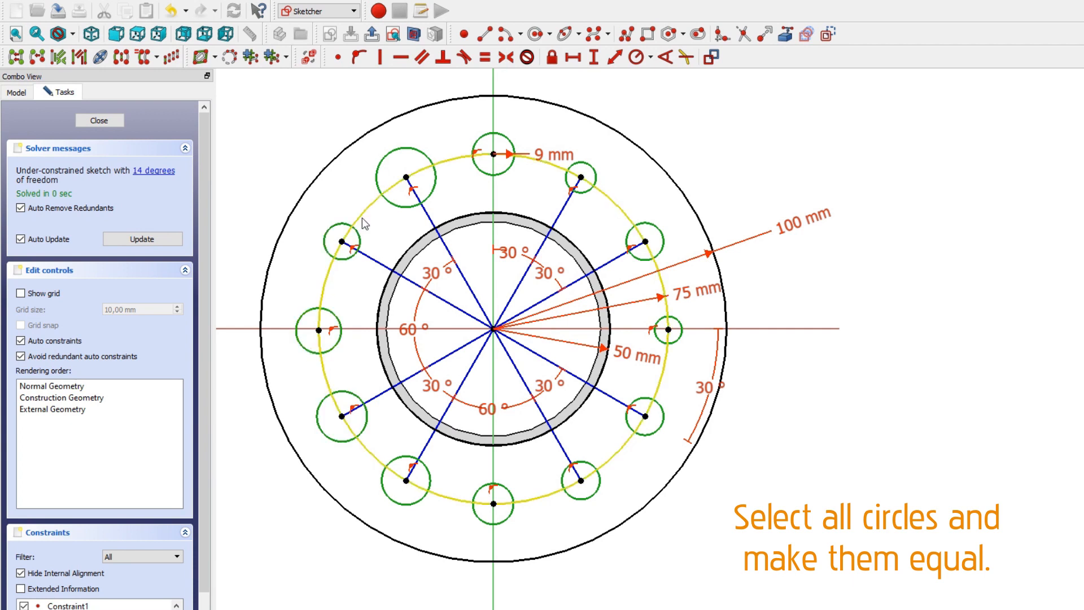
{"action": "left_click", "coordinate": [480, 61]}
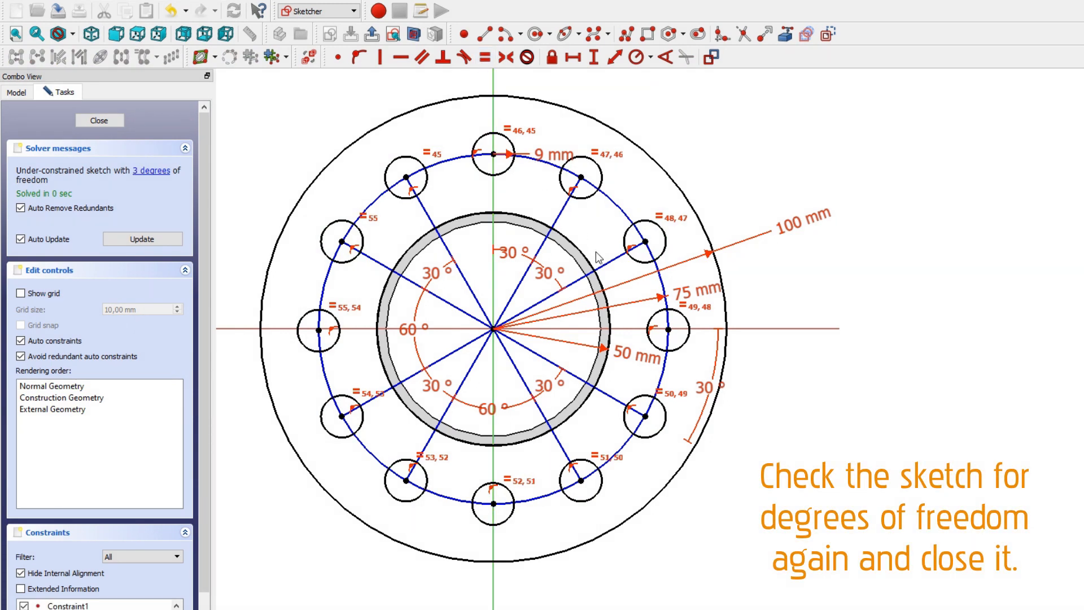
Step: Constrain the right and left hole centres to the horizontal axis and the bottom hole centre to the vertical axis, and close the sketch
{"action": "left_click", "coordinate": [668, 335]}
{"action": "left_click_drag", "start_coordinate": [669, 329], "coordinate": [668, 313]}
{"action": "left_click", "coordinate": [668, 313]}
{"action": "left_click", "coordinate": [693, 329]}
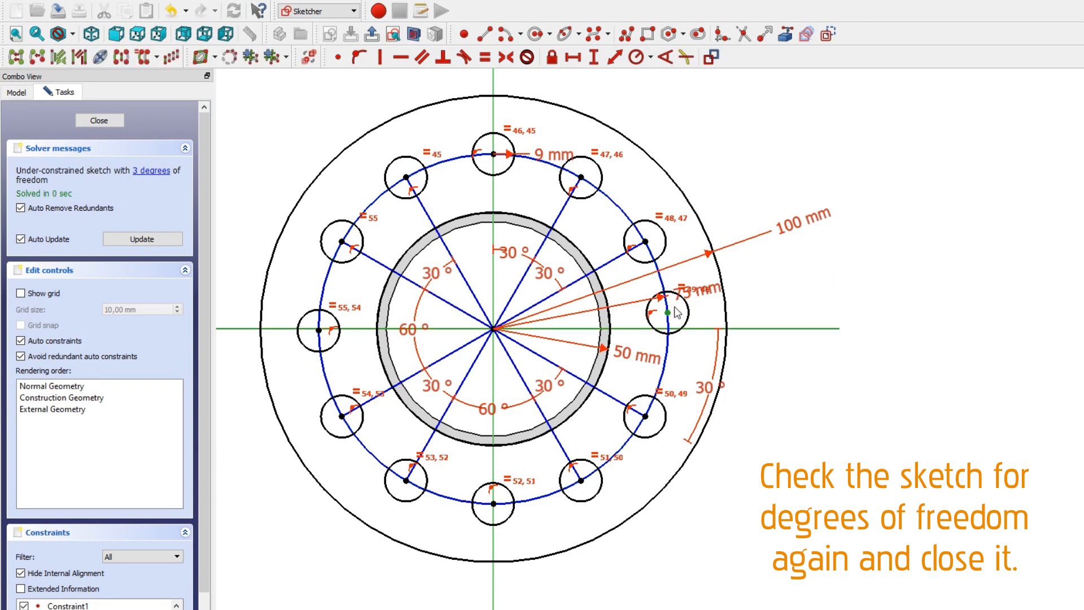
{"action": "left_click", "coordinate": [359, 56]}
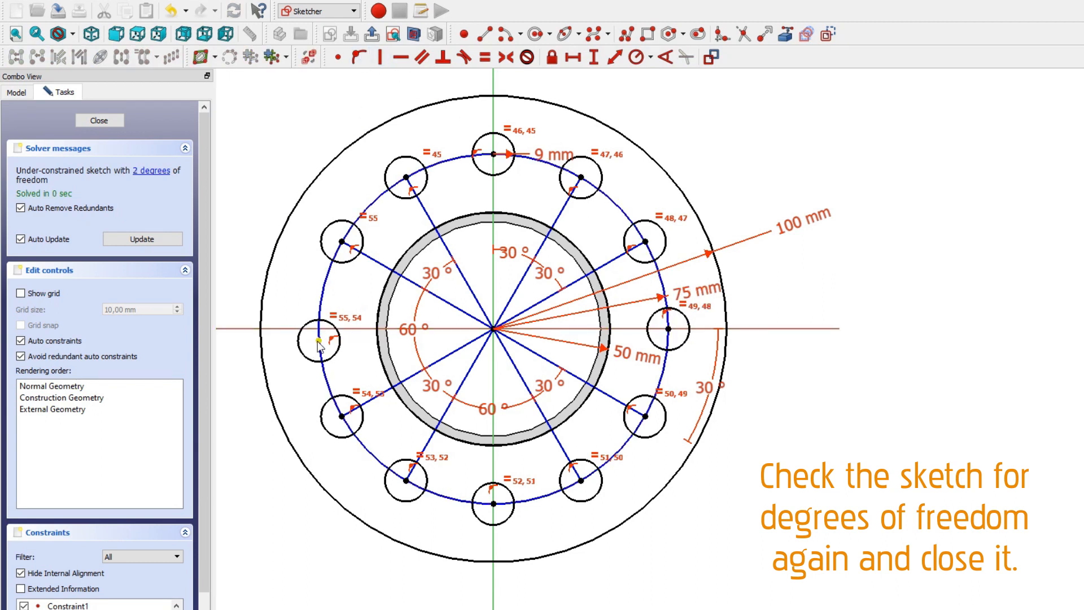
{"action": "left_click", "coordinate": [359, 57]}
{"action": "left_click_drag", "start_coordinate": [494, 504], "coordinate": [506, 504]}
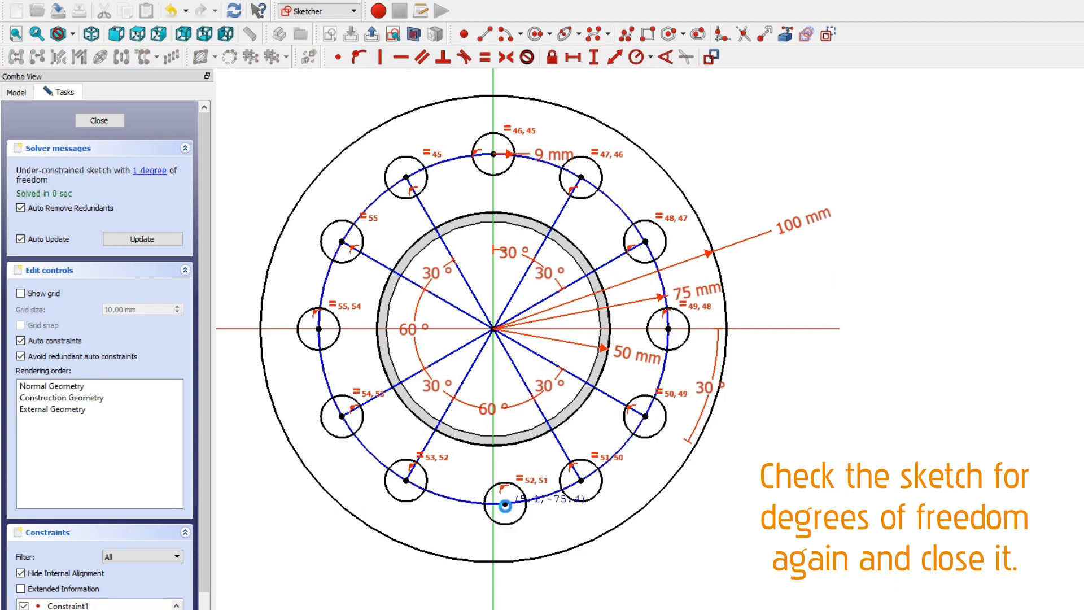
{"action": "left_click", "coordinate": [506, 503]}
{"action": "left_click", "coordinate": [495, 514]}
{"action": "left_click", "coordinate": [360, 57]}
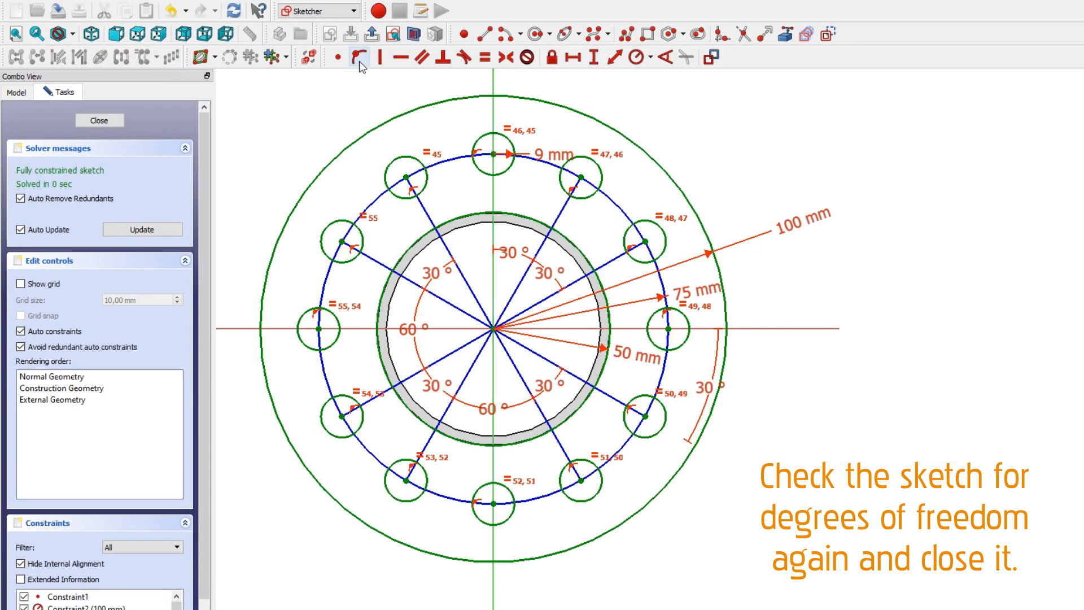
{"action": "left_click", "coordinate": [371, 34]}
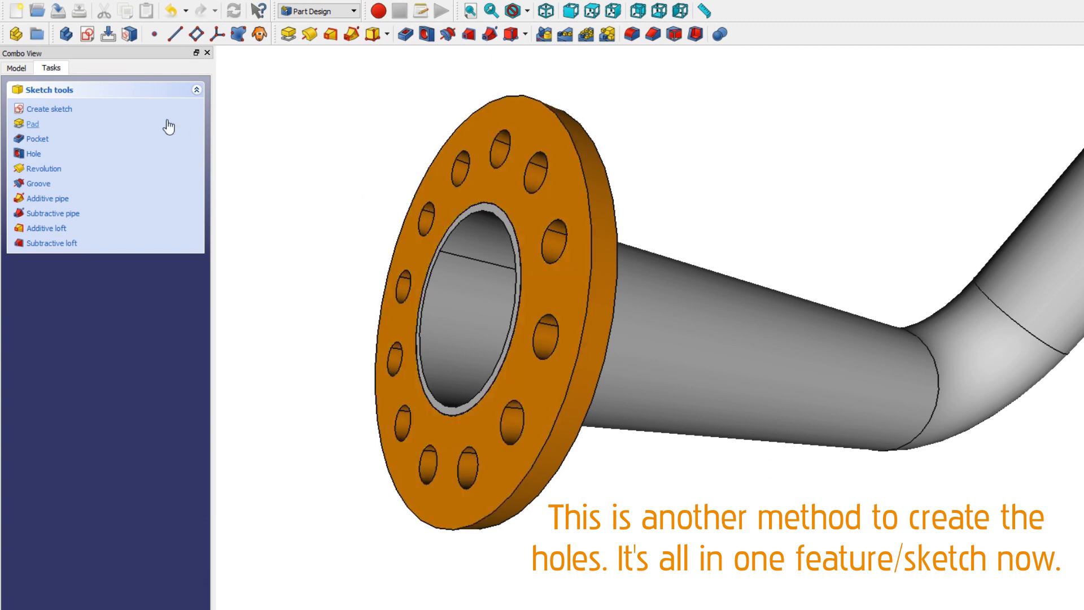
Step: Inspect the flange's Pad and its sketch in the model tree, and hide the Pipe body
{"action": "left_click", "coordinate": [17, 67]}
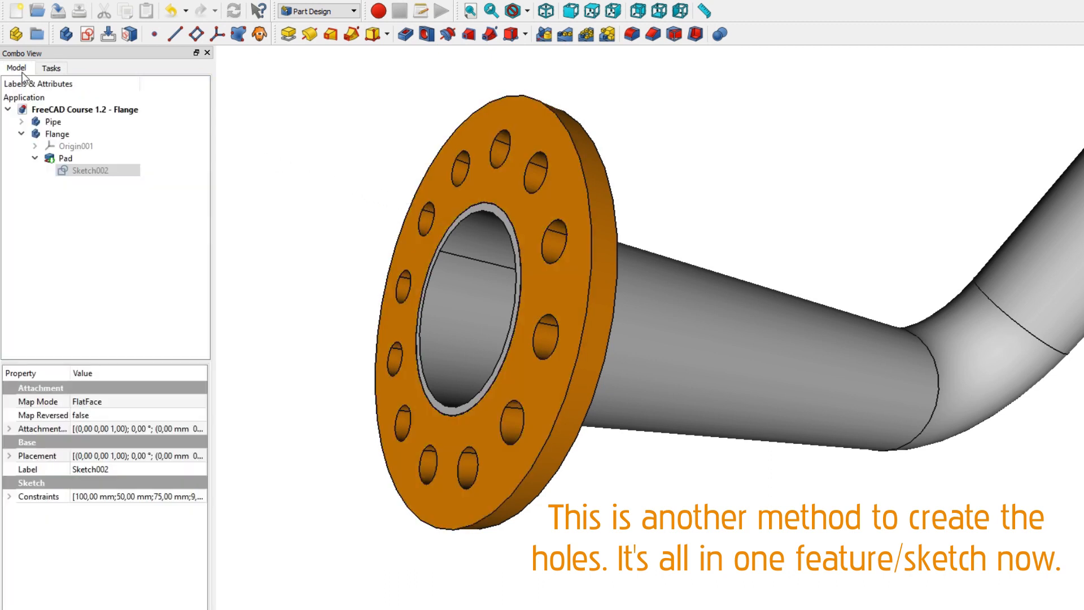
{"action": "left_click", "coordinate": [62, 157]}
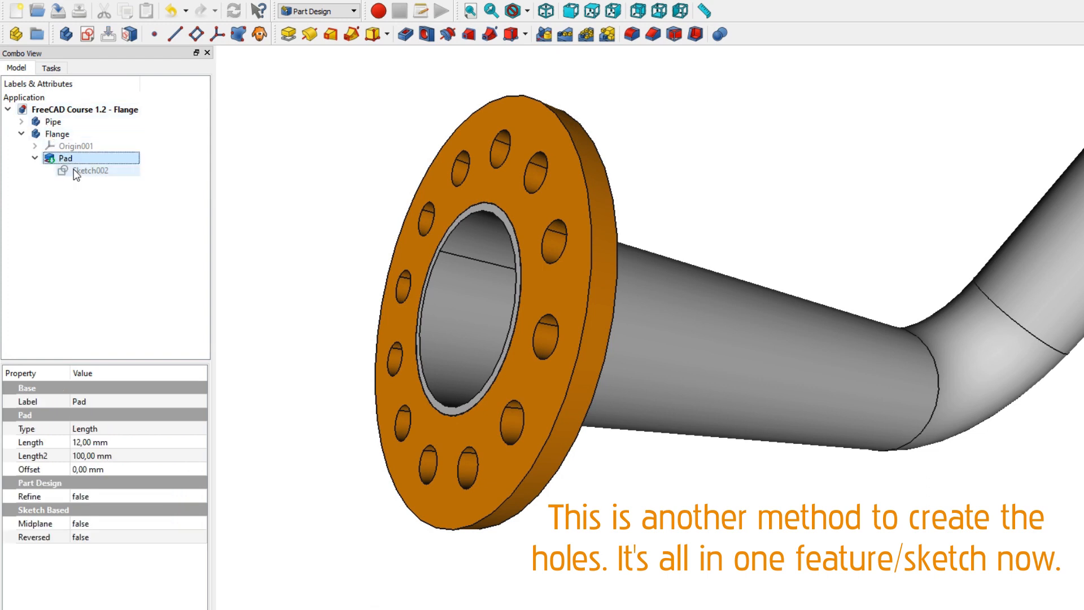
{"action": "left_click", "coordinate": [77, 172]}
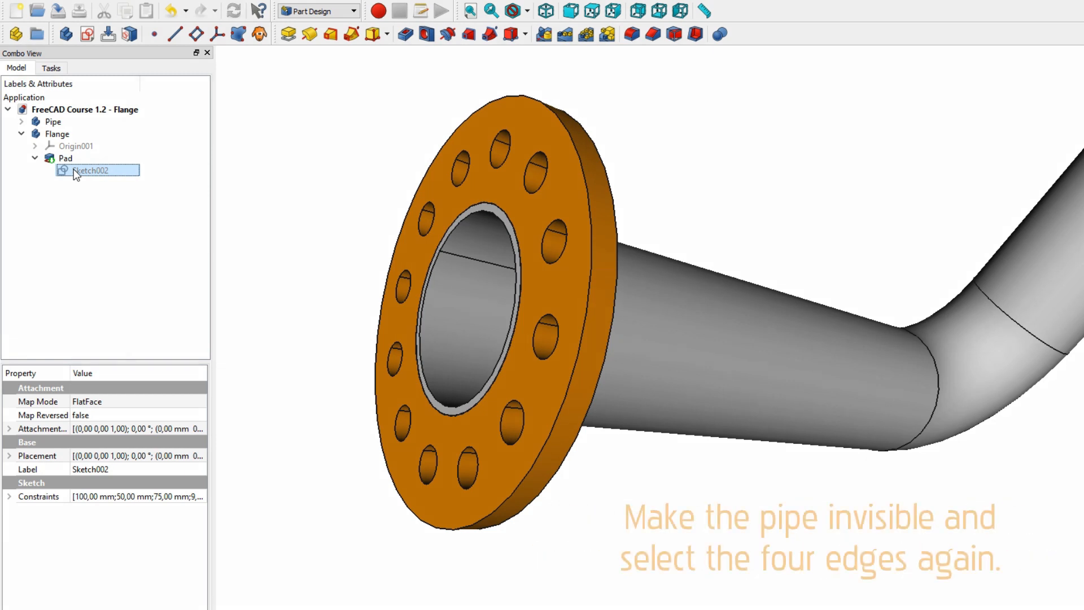
{"action": "left_click", "coordinate": [56, 123]}
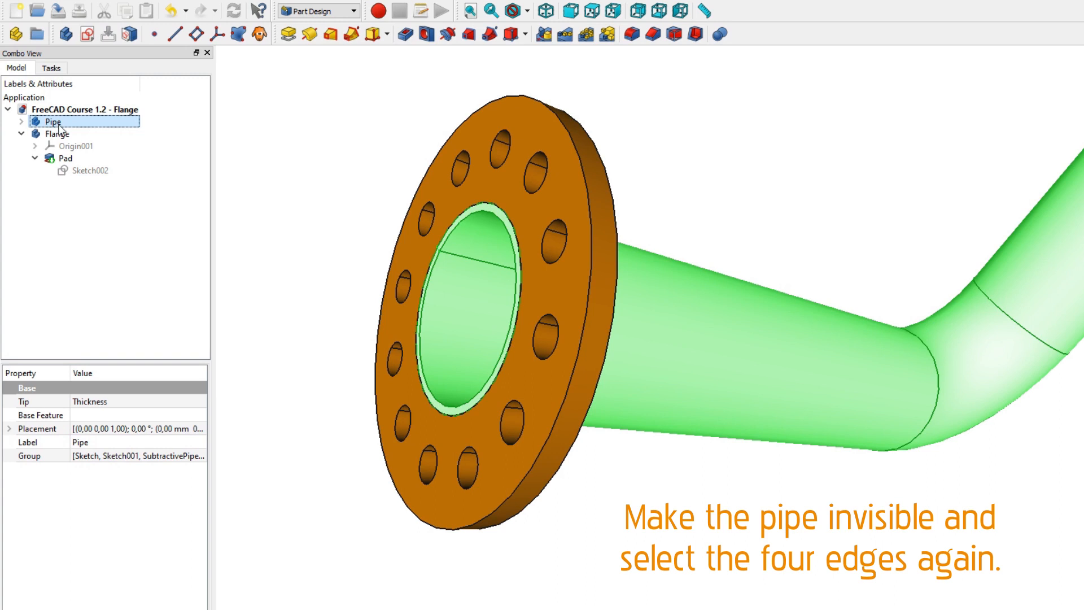
{"action": "key", "text": "space"}
Step: Try to chamfer the flange's four inner and outer circular rim edges
{"action": "left_click", "coordinate": [459, 278]}
{"action": "left_click", "coordinate": [446, 260]}
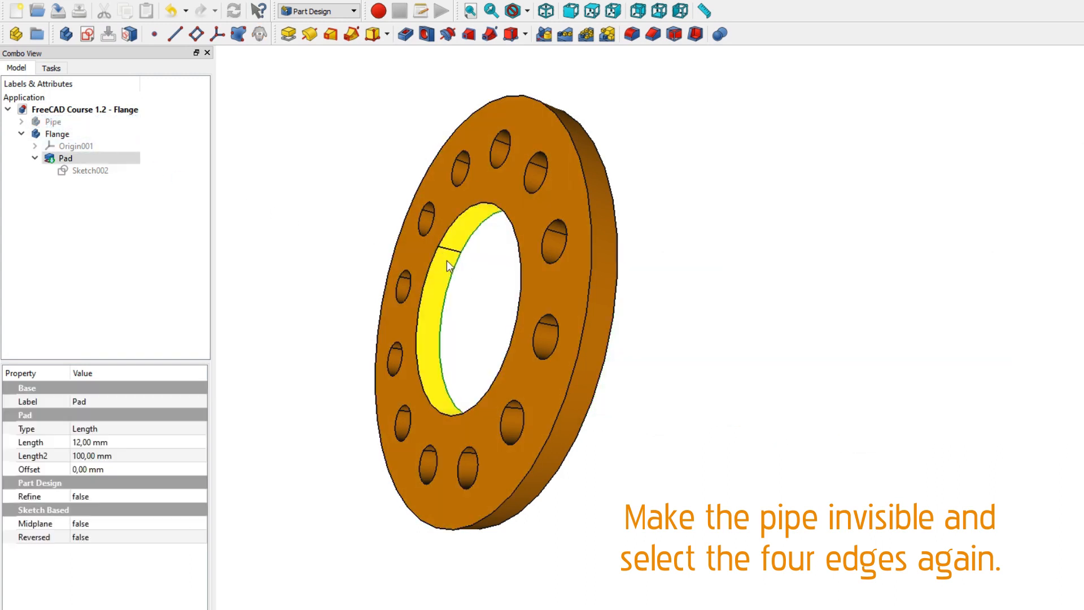
{"action": "left_click", "coordinate": [397, 237], "text": "ctrl"}
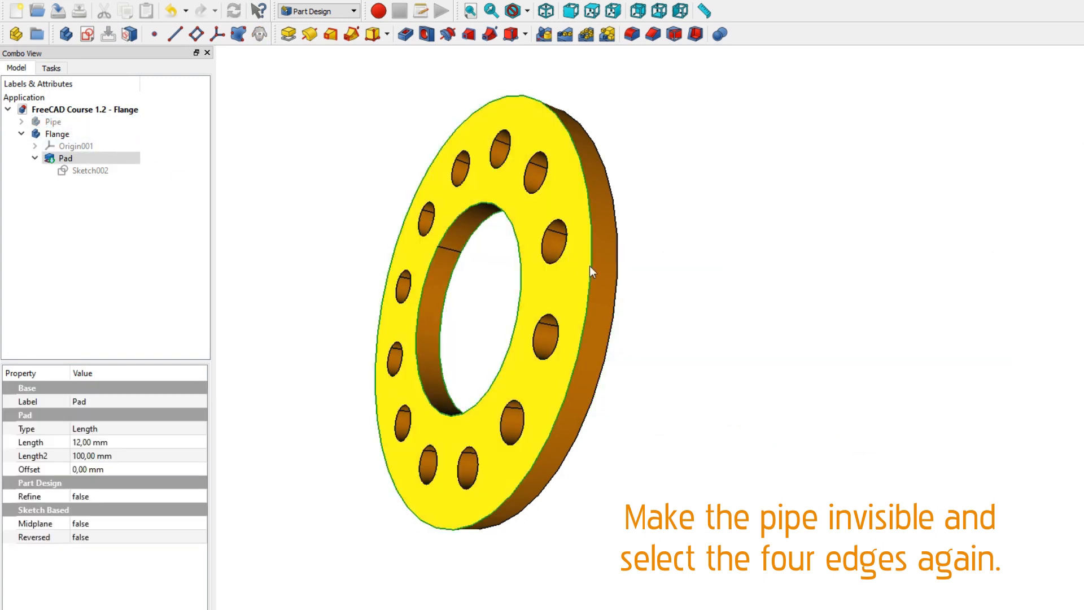
{"action": "left_click", "coordinate": [619, 283], "text": "ctrl"}
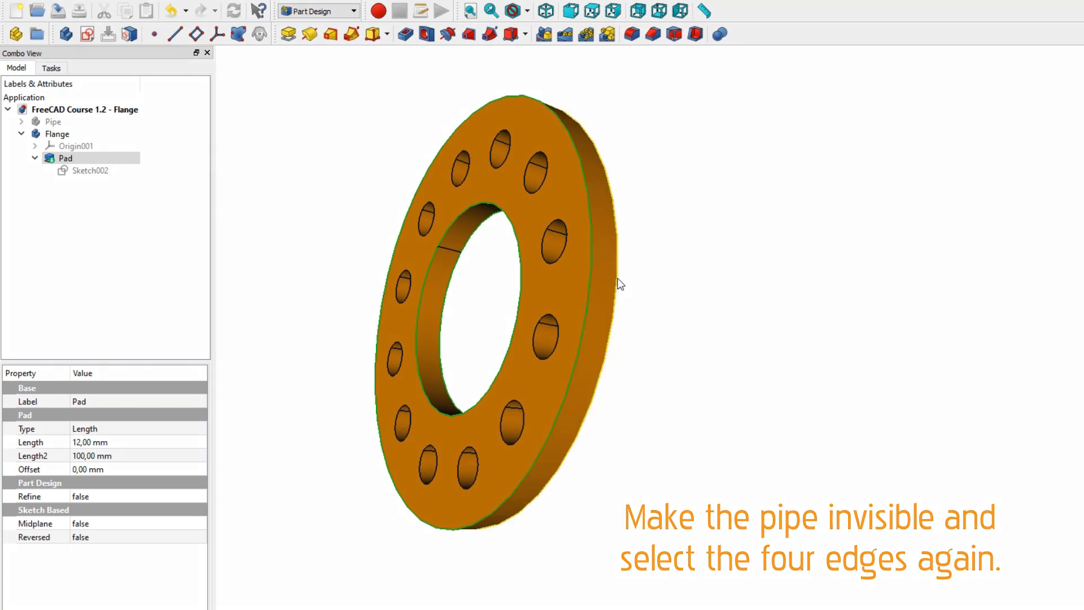
{"action": "left_click", "coordinate": [653, 34]}
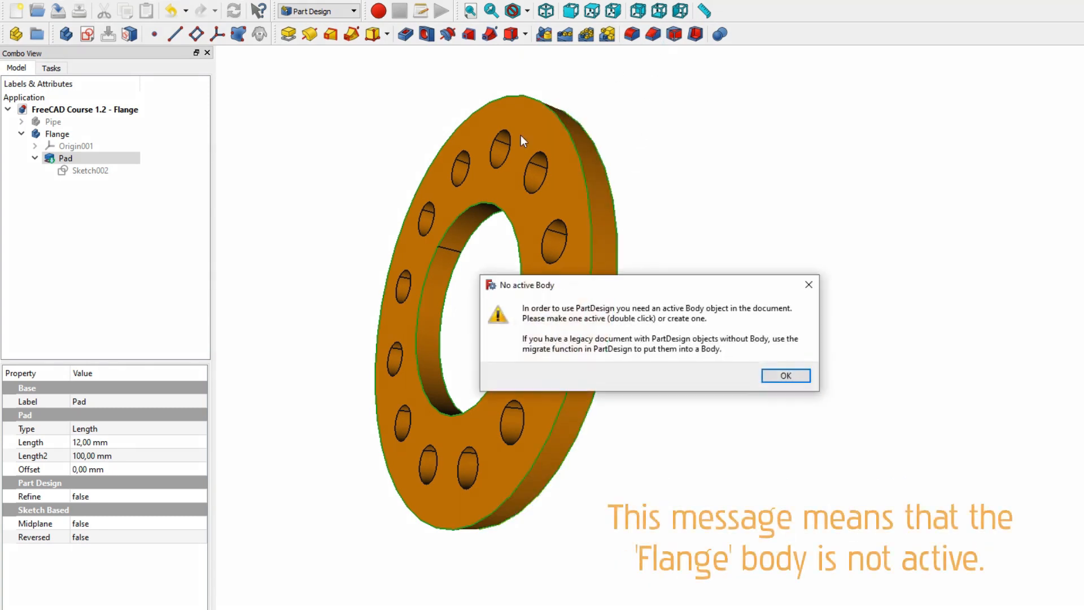
{"action": "left_click", "coordinate": [771, 377]}
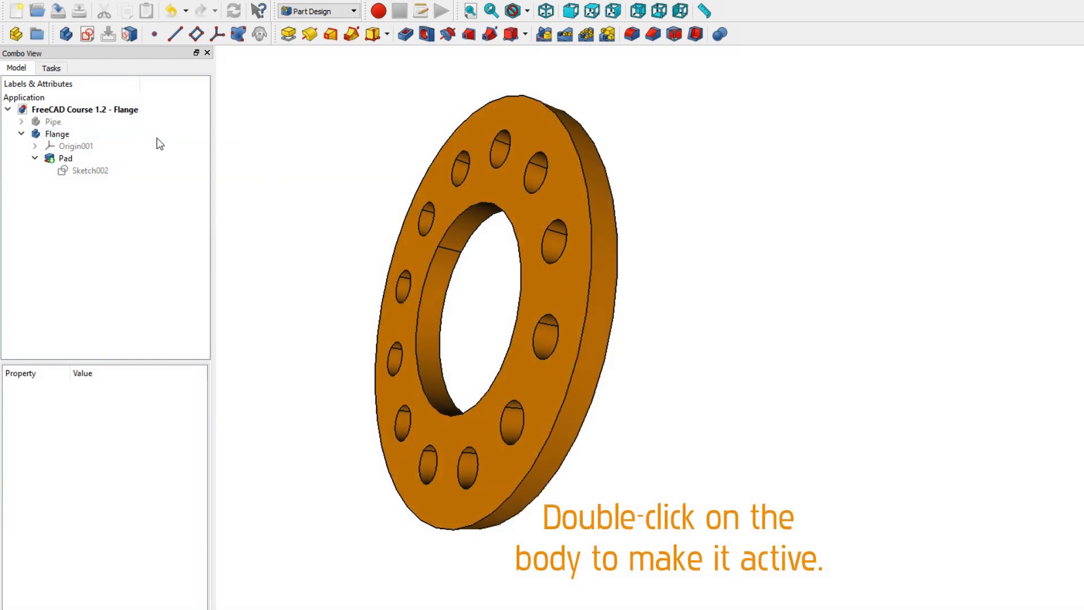
Step: Activate the Flange body and chamfer the inner and outer circular rim edges on both faces by 3 mm
{"action": "double_click", "coordinate": [108, 134]}
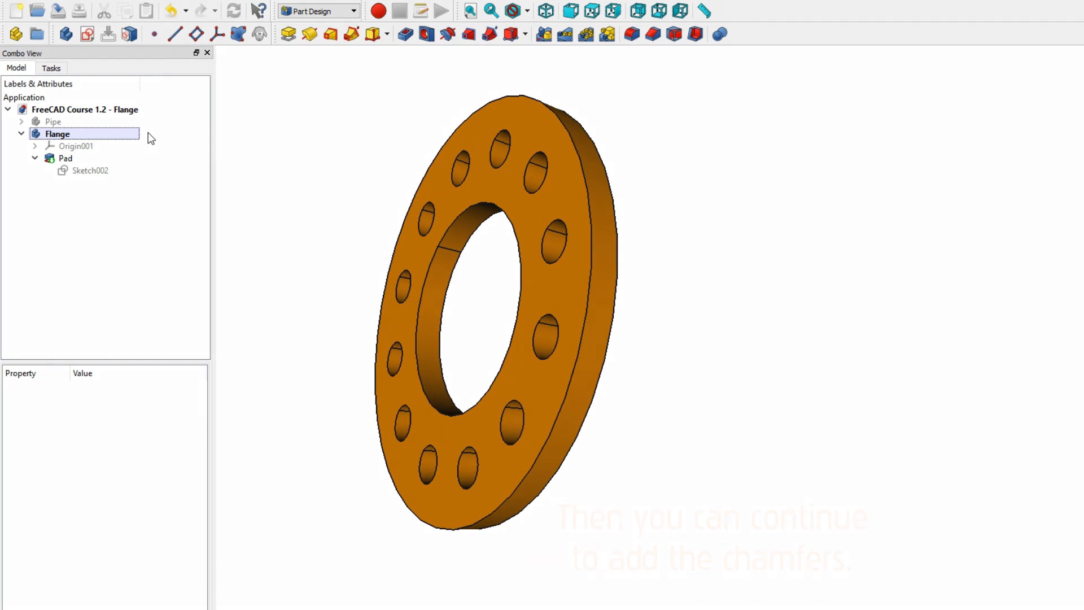
{"action": "left_click", "coordinate": [421, 260]}
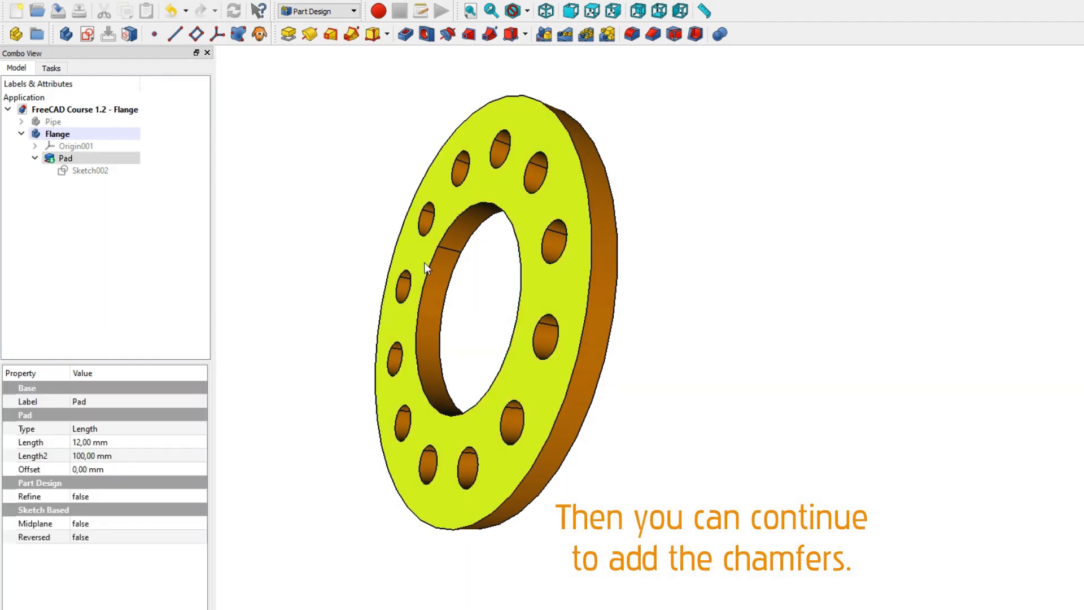
{"action": "left_click", "coordinate": [454, 272]}
{"action": "left_click", "coordinate": [453, 271]}
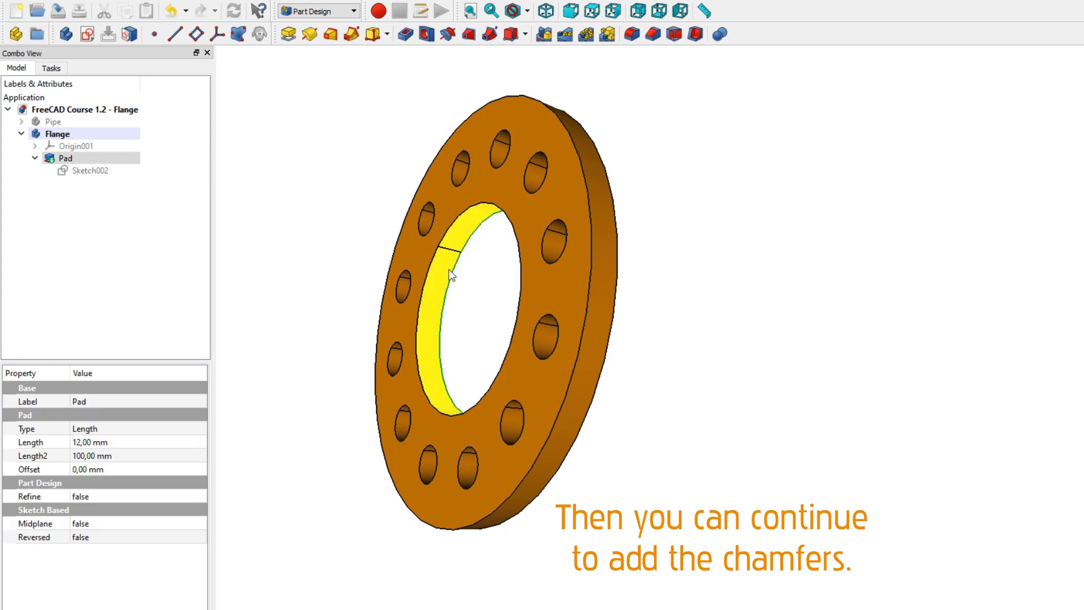
{"action": "left_click", "coordinate": [432, 263], "text": "ctrl"}
{"action": "left_click", "coordinate": [399, 237], "text": "ctrl"}
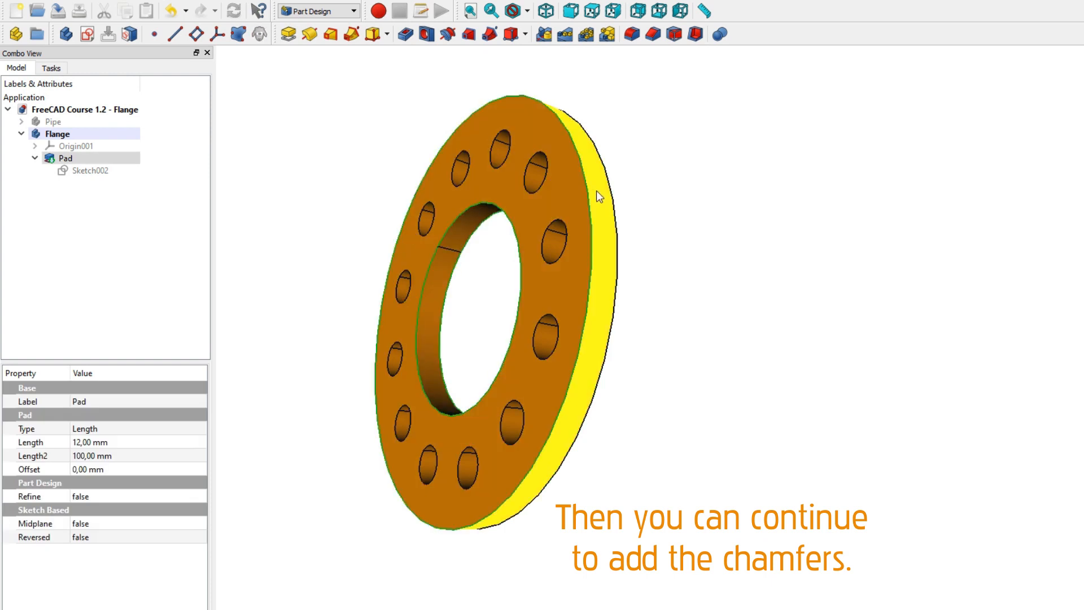
{"action": "left_click", "coordinate": [614, 194], "text": "ctrl"}
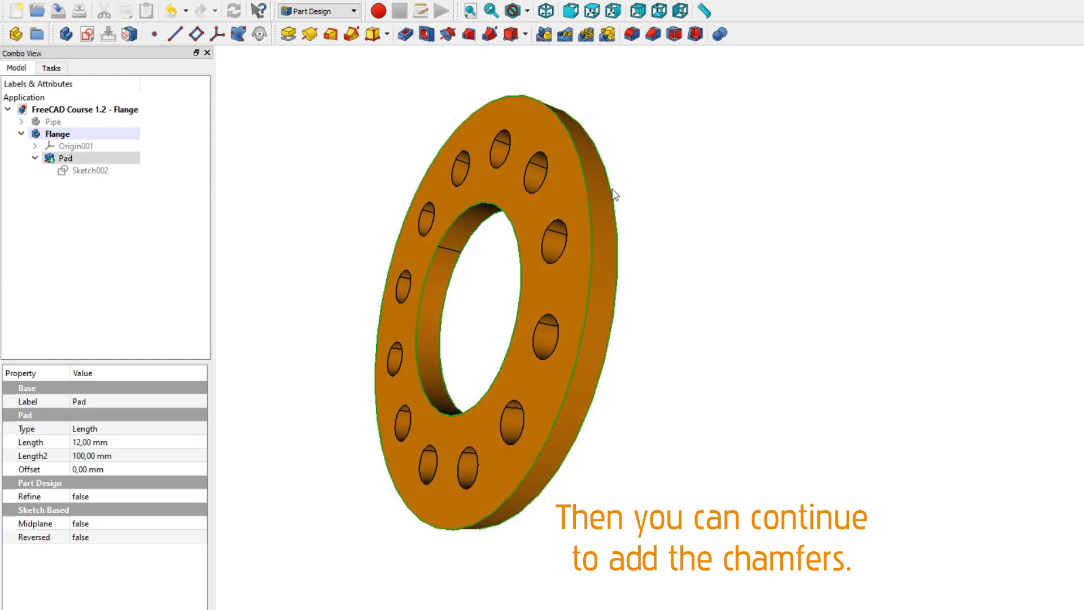
{"action": "left_click", "coordinate": [653, 34]}
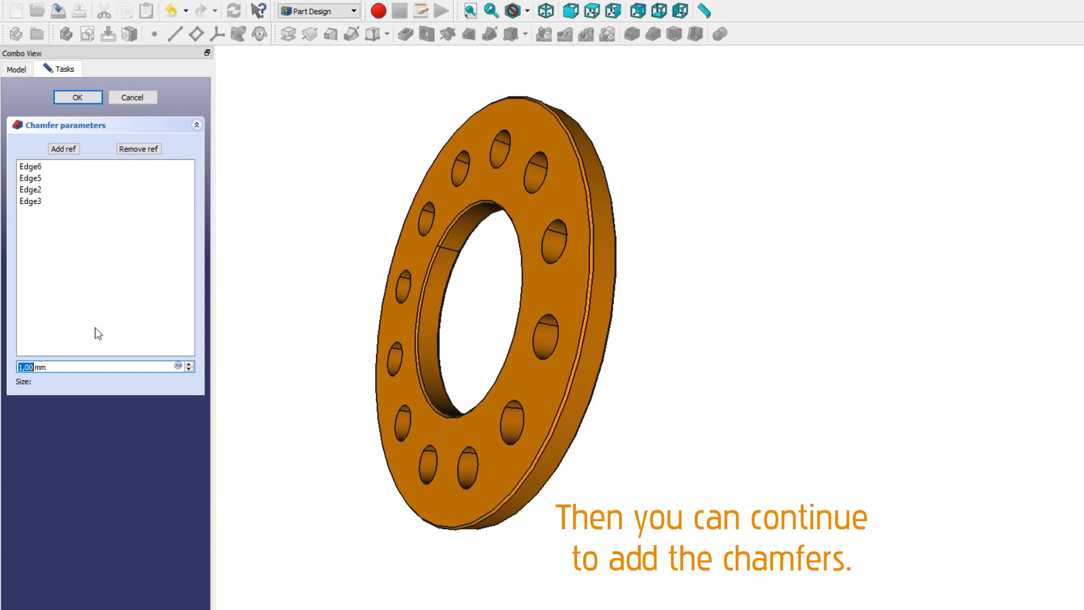
{"action": "type", "text": "3"}
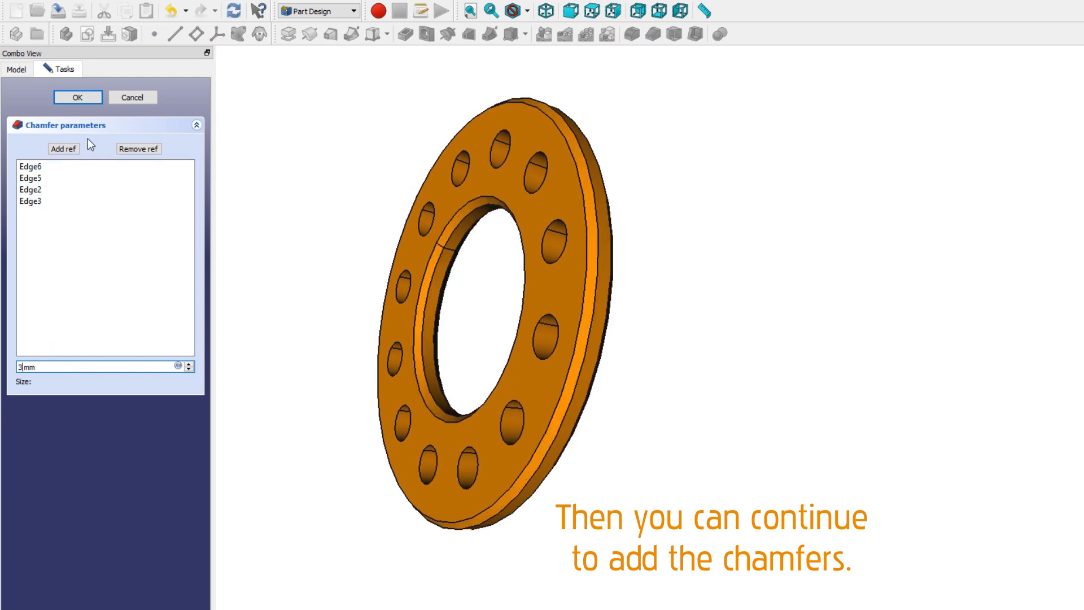
{"action": "left_click", "coordinate": [90, 97]}
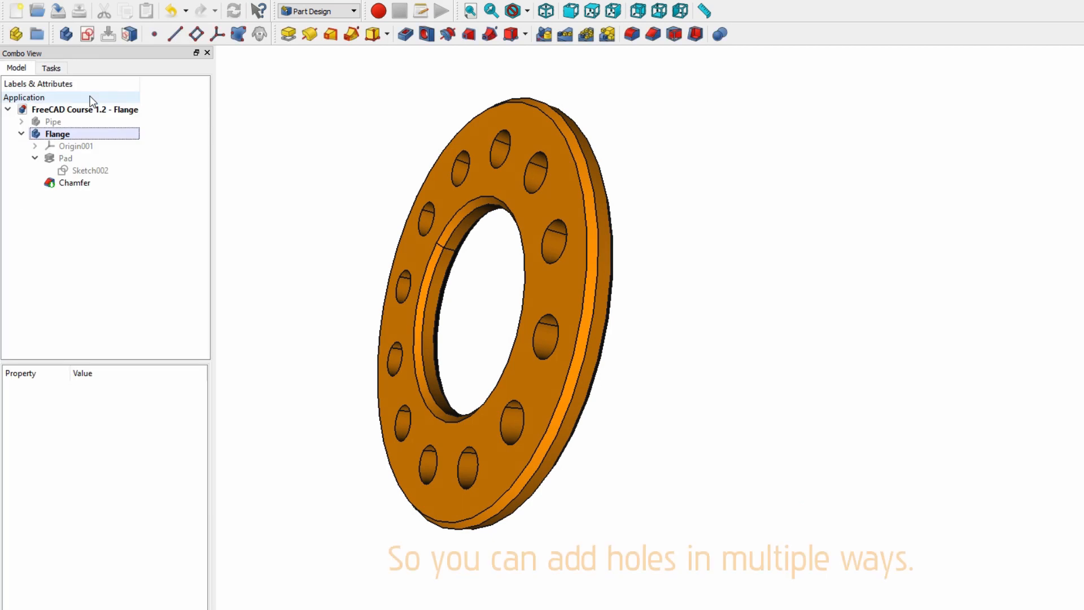
Step: Make the Pipe body visible again and collapse the Pad and Flange entries in the model tree
{"action": "left_click", "coordinate": [68, 123]}
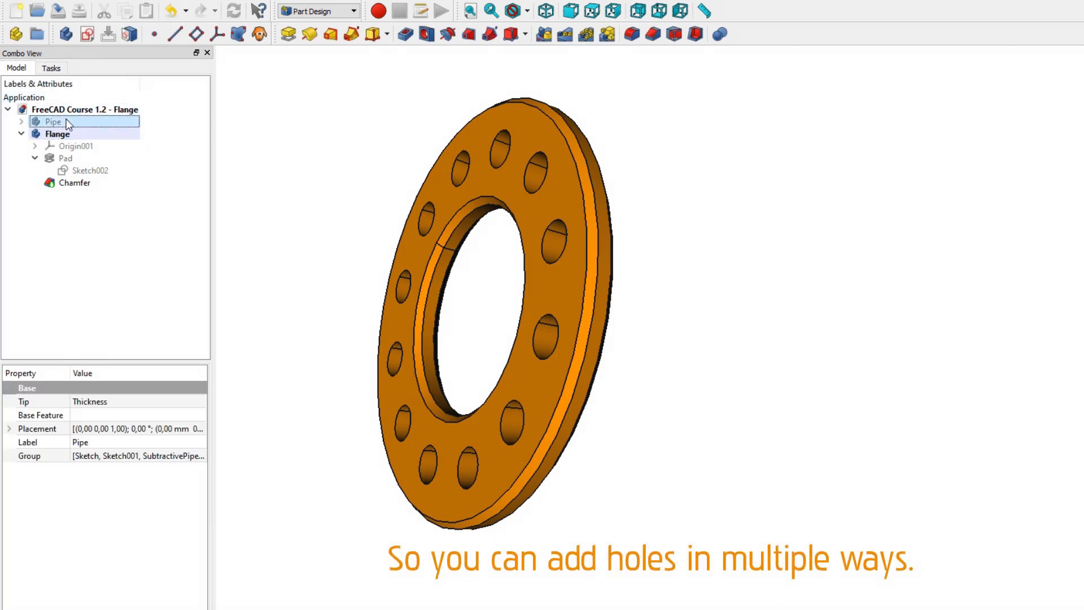
{"action": "key", "text": "space"}
{"action": "left_click", "coordinate": [35, 159]}
{"action": "left_click", "coordinate": [21, 134]}
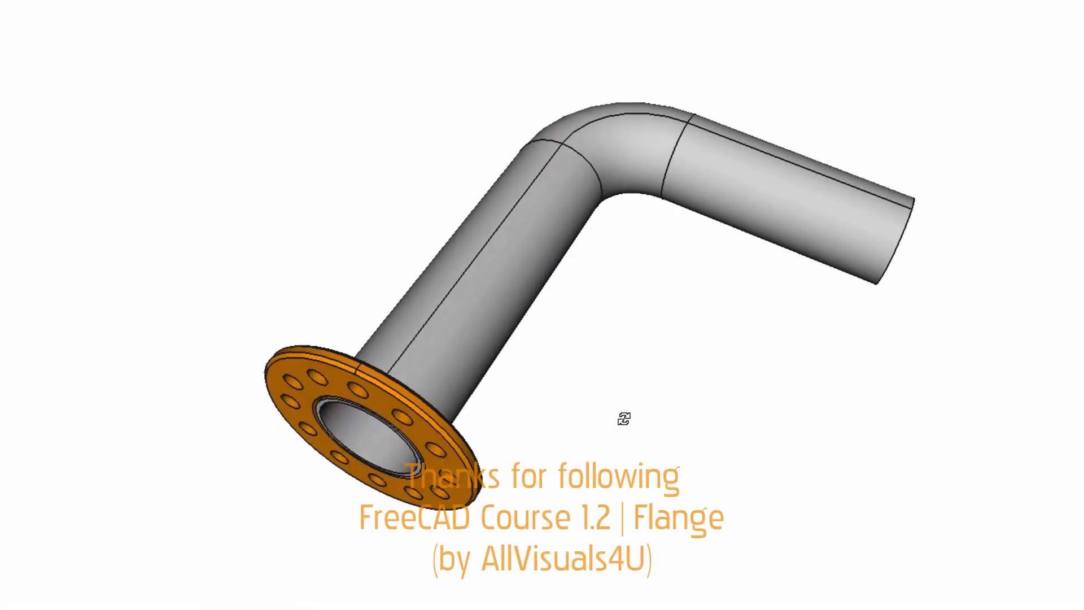
{"action": "middle_click_drag", "start_coordinate": [624, 416], "coordinate": [605, 310]}
{"action": "middle_click_drag", "start_coordinate": [688, 483], "coordinate": [658, 422]}
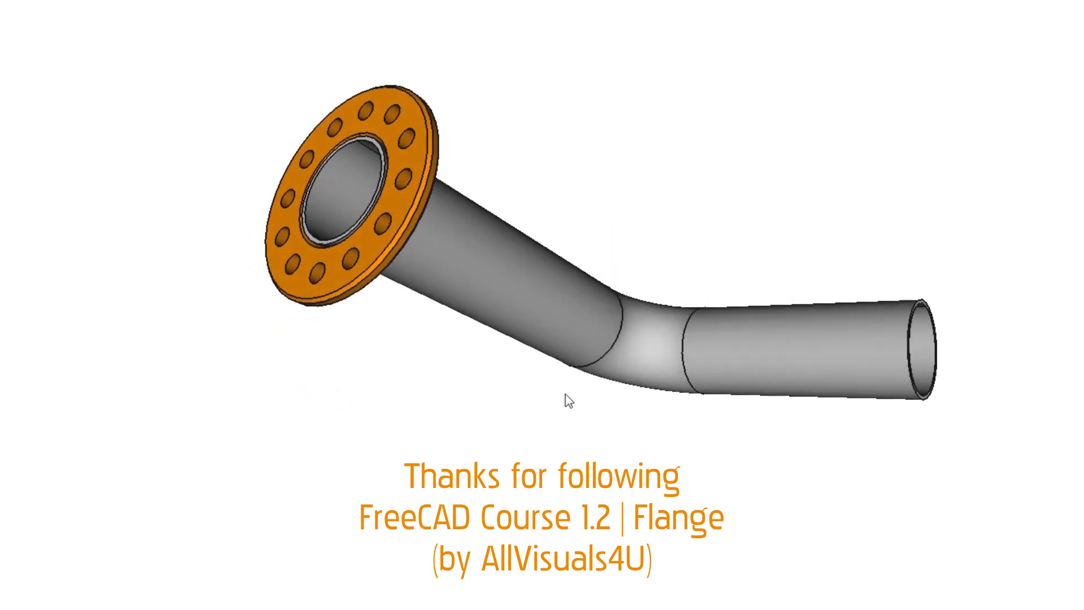
{"action": "scroll", "coordinate": [509, 389], "scroll_direction": "up", "scroll_amount": 2}
{"action": "middle_click_drag", "start_coordinate": [465, 380], "coordinate": [467, 433]}
{"action": "middle_click_drag", "start_coordinate": [889, 587], "coordinate": [876, 520]}
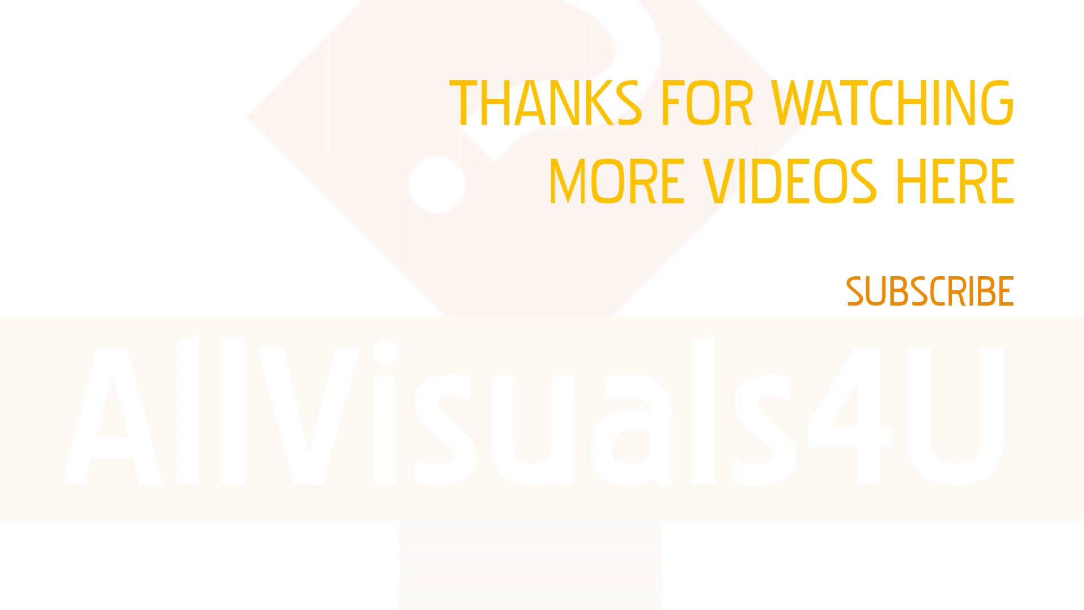